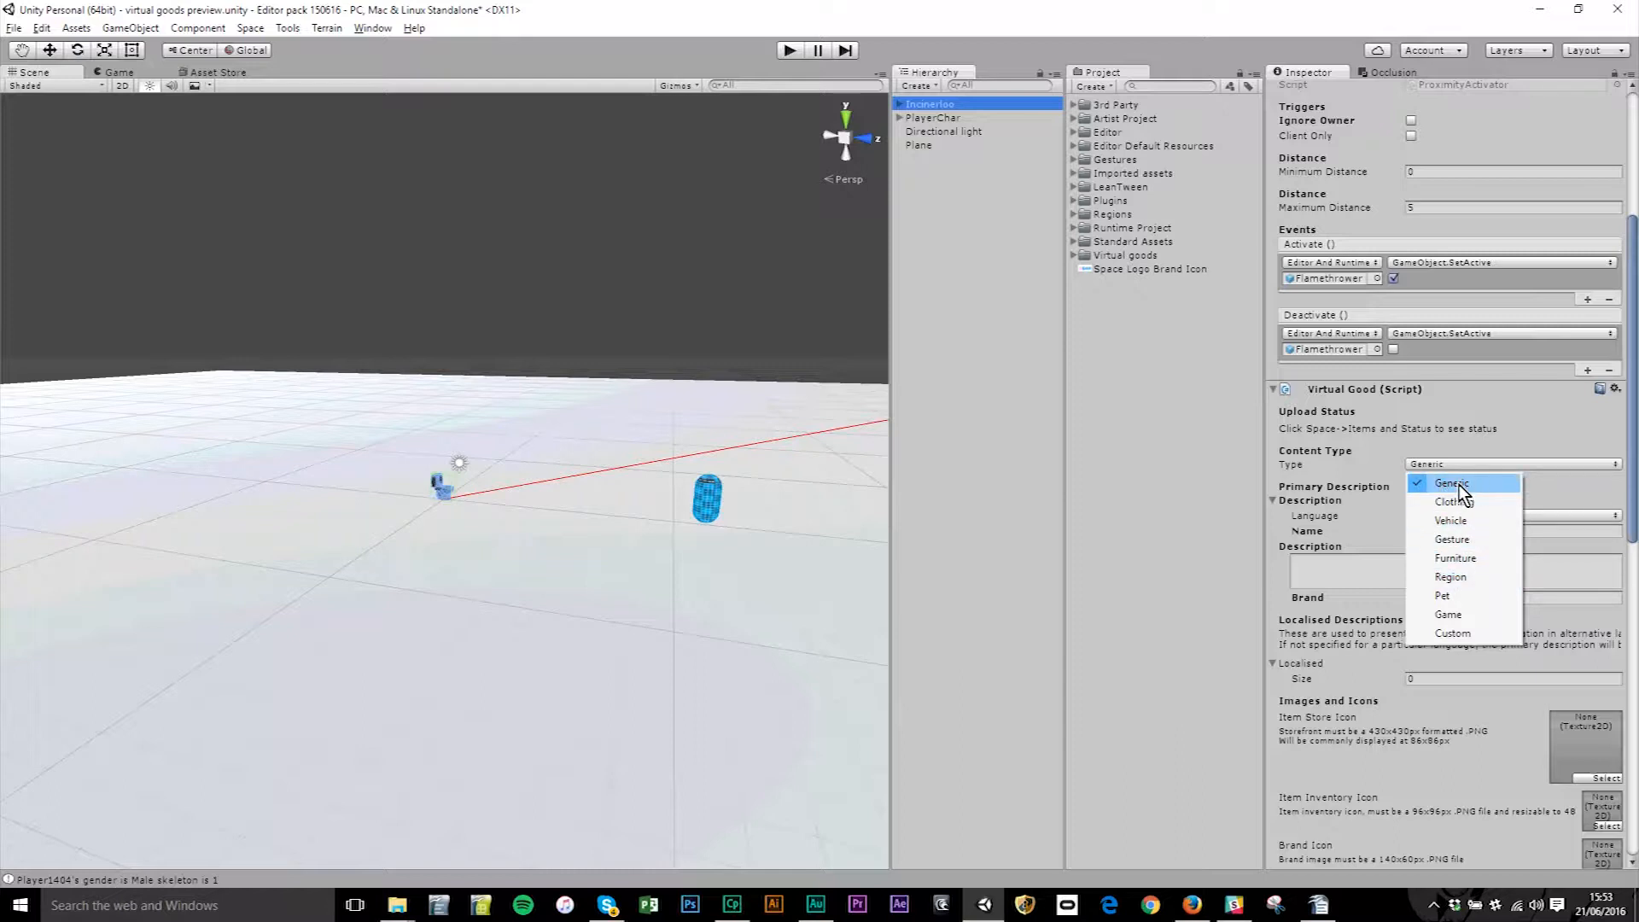
# Step: Set the Incinerloo virtual good's content type to Generic
pyautogui.click(1460, 485)
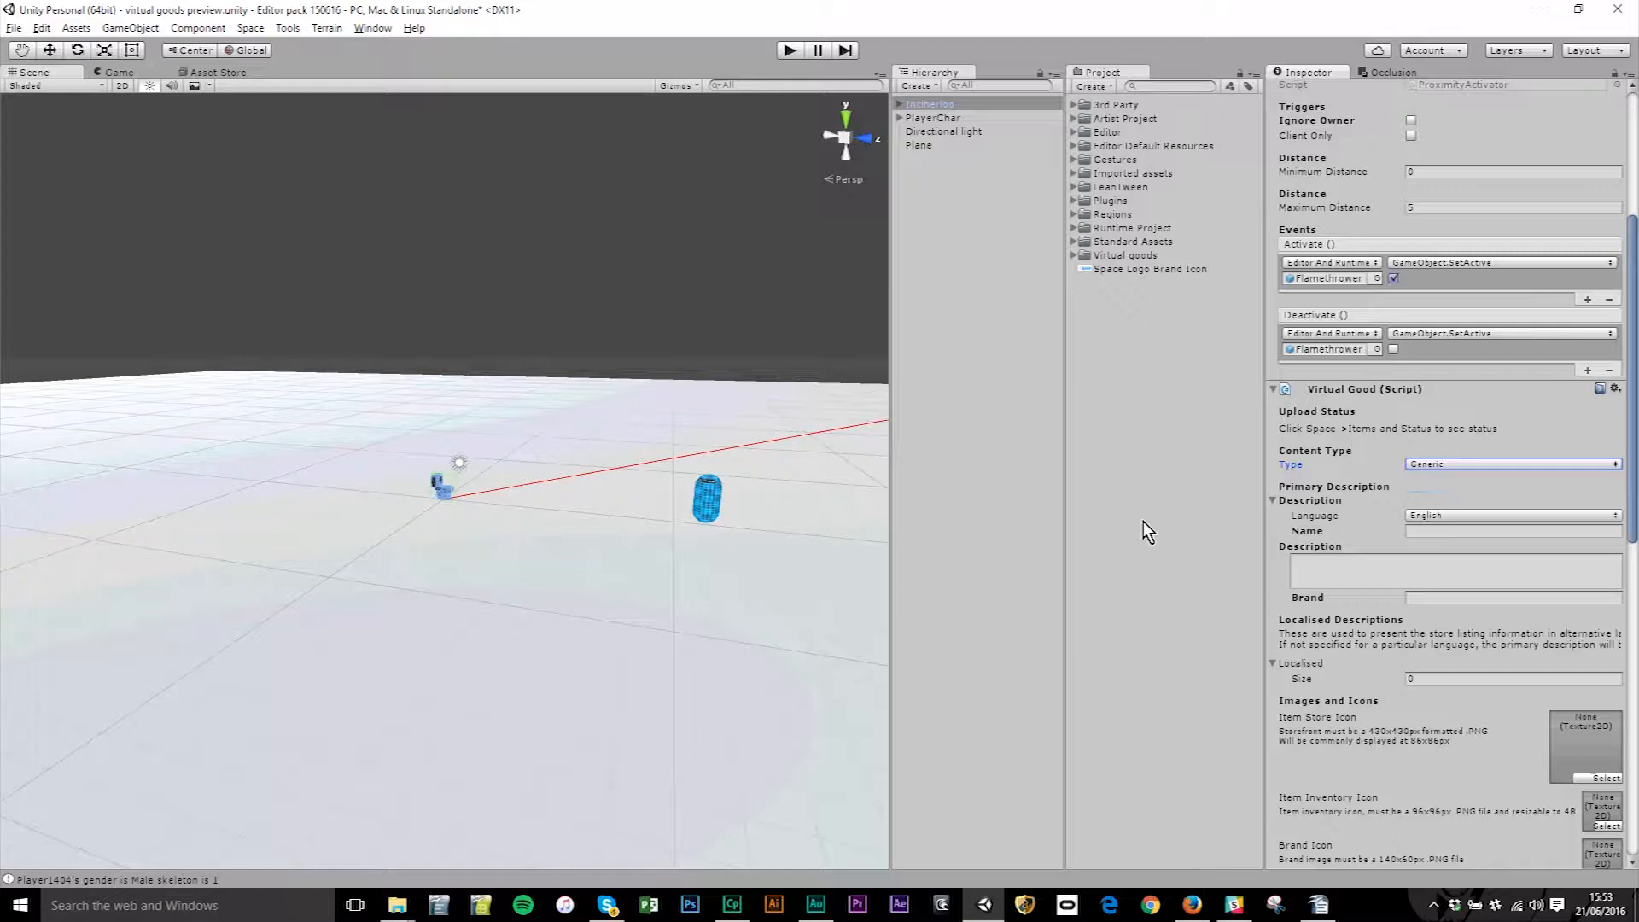
# Step: Run the scene, walk the avatar up to the Incinerloo toilet to test its proximity activator, and stop the preview
pyautogui.scroll(6, 1318, 449)
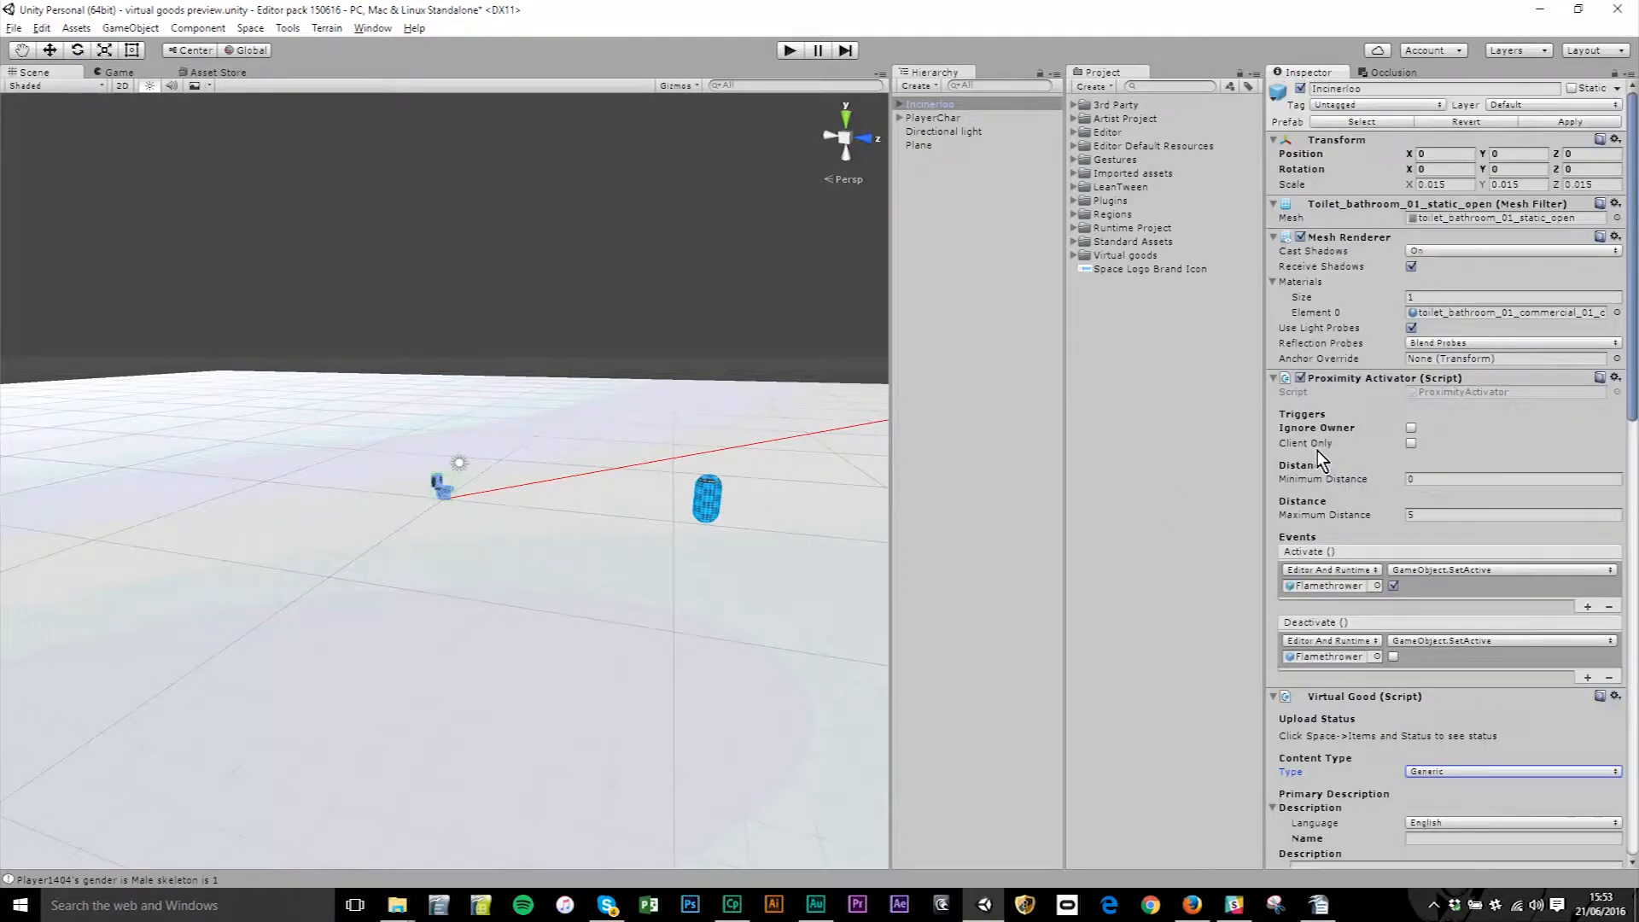
pyautogui.click(917, 106)
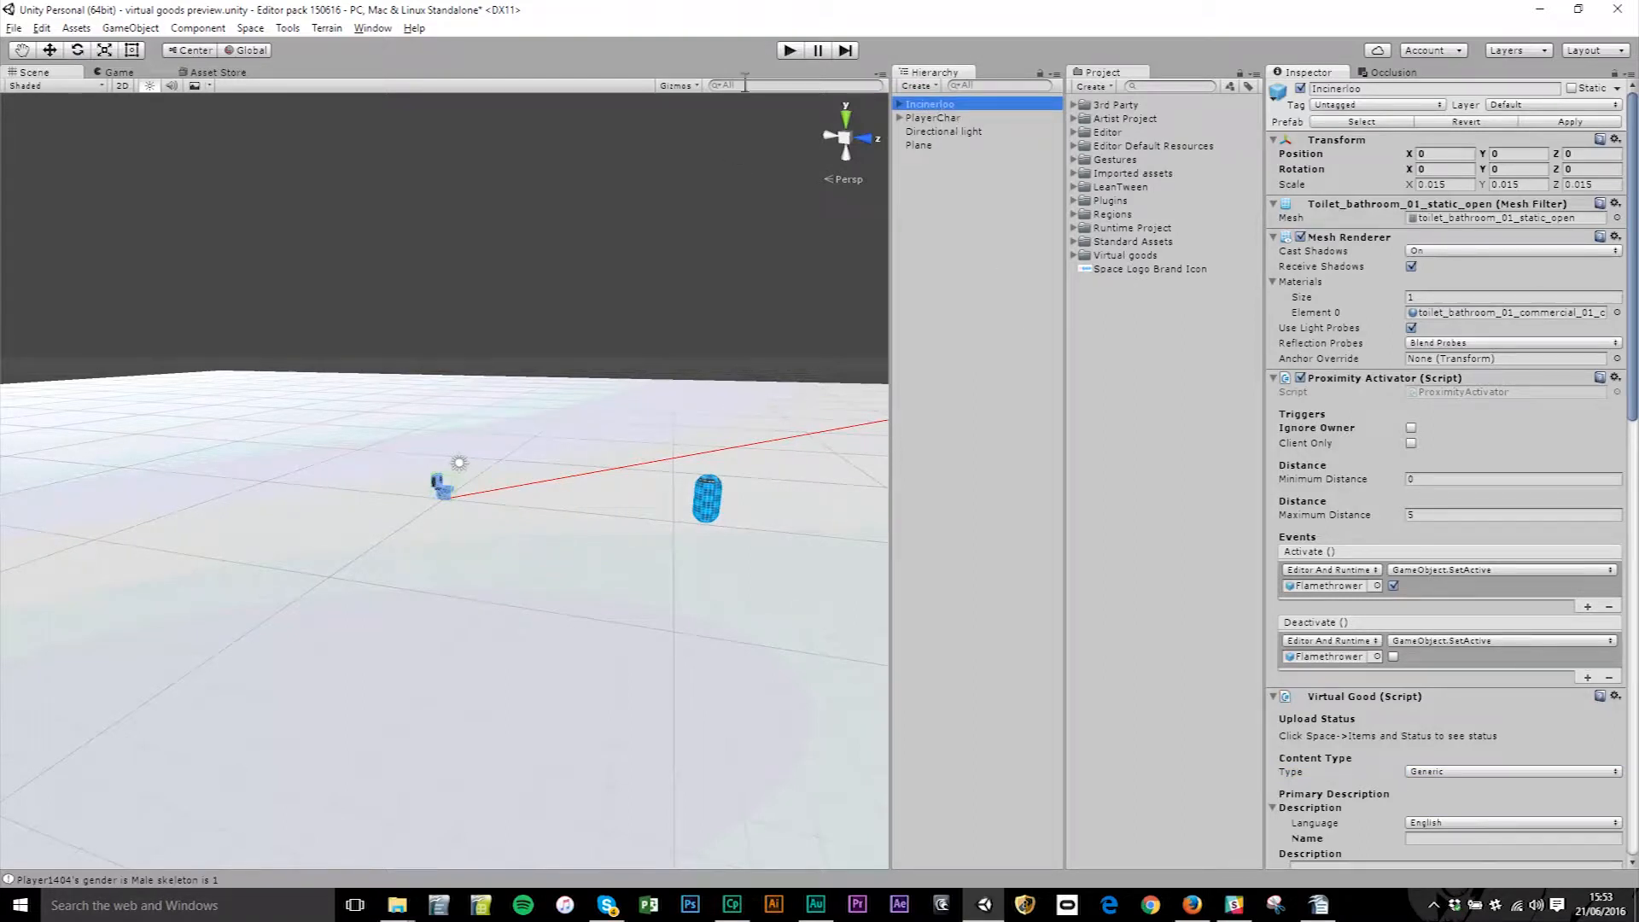
pyautogui.click(786, 50)
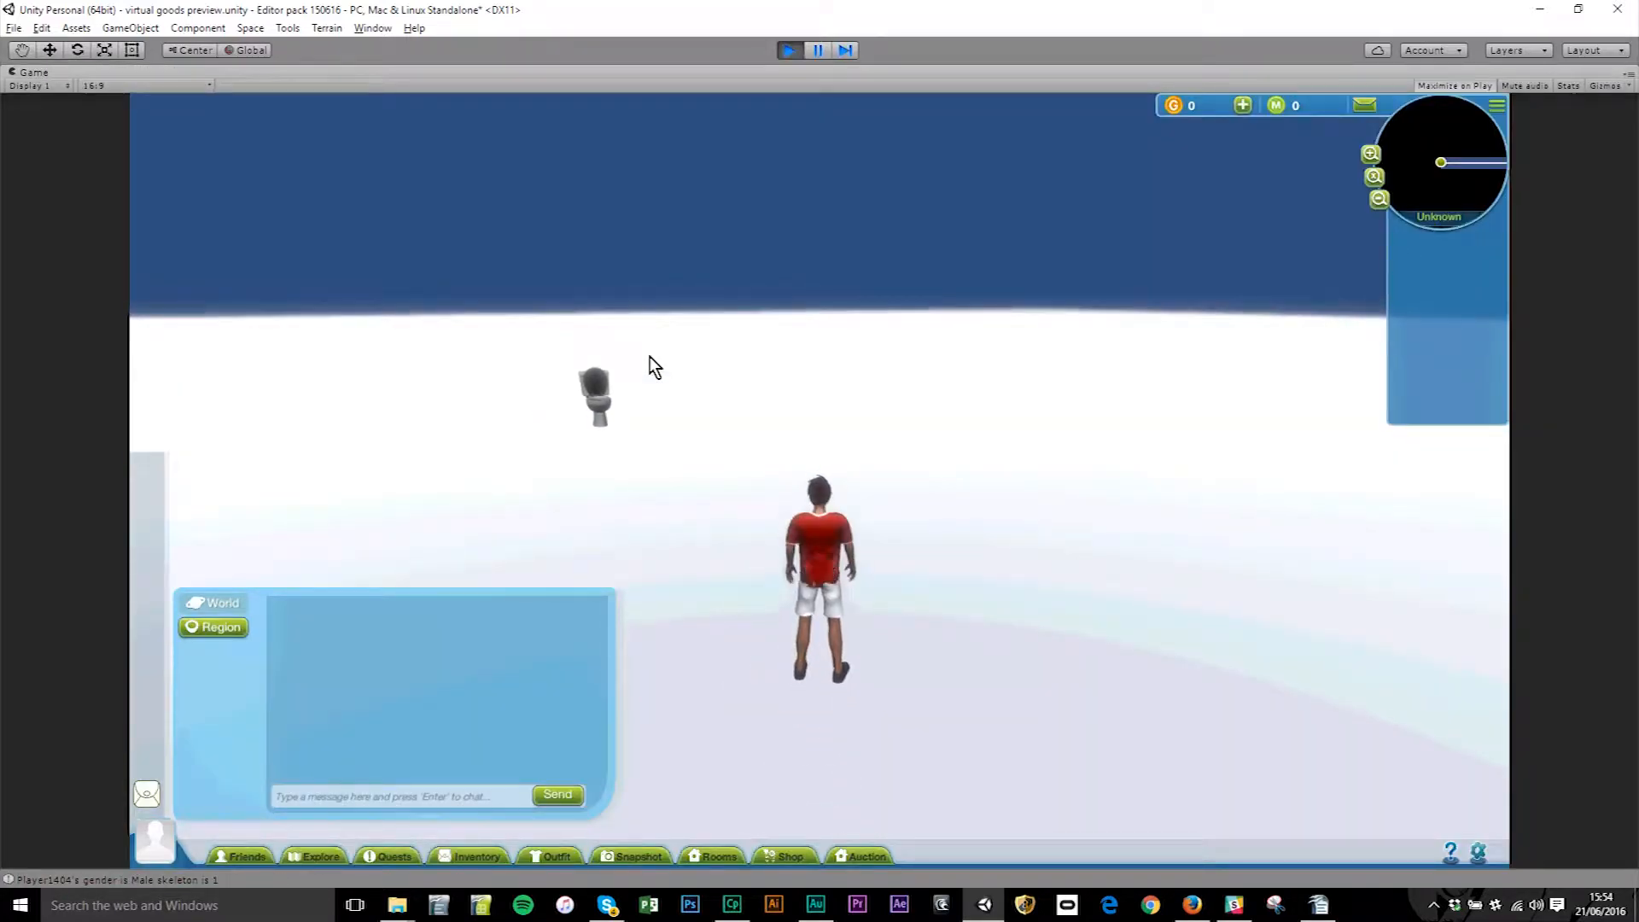
pyautogui.press('a')
pyautogui.press('w')
pyautogui.press('a')
pyautogui.press('w')
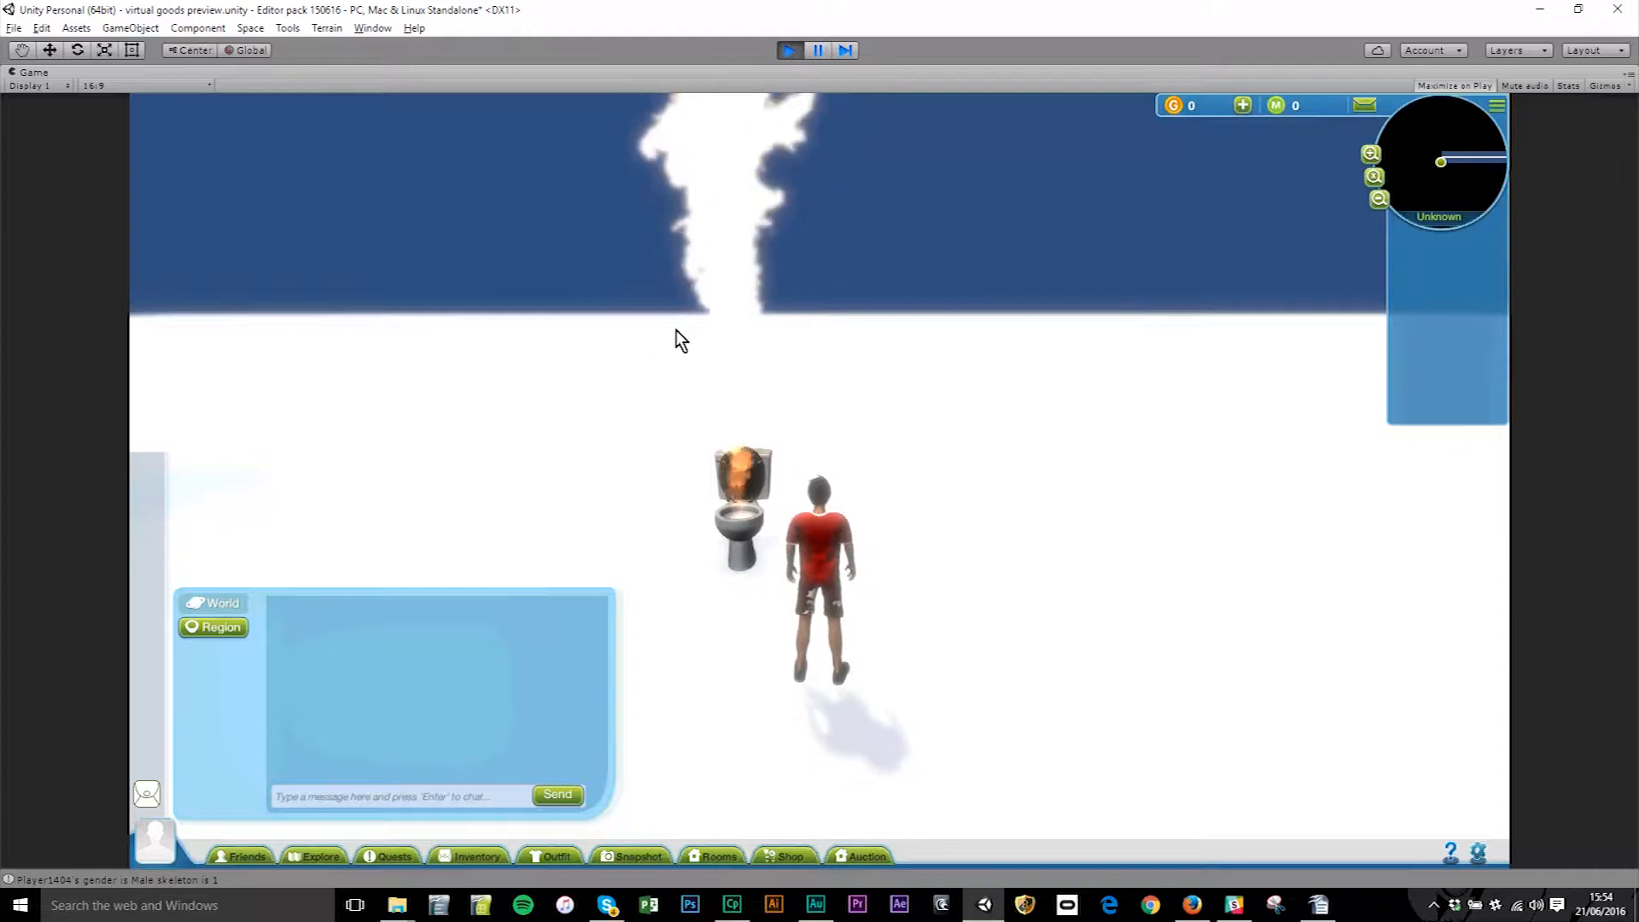
pyautogui.click(790, 51)
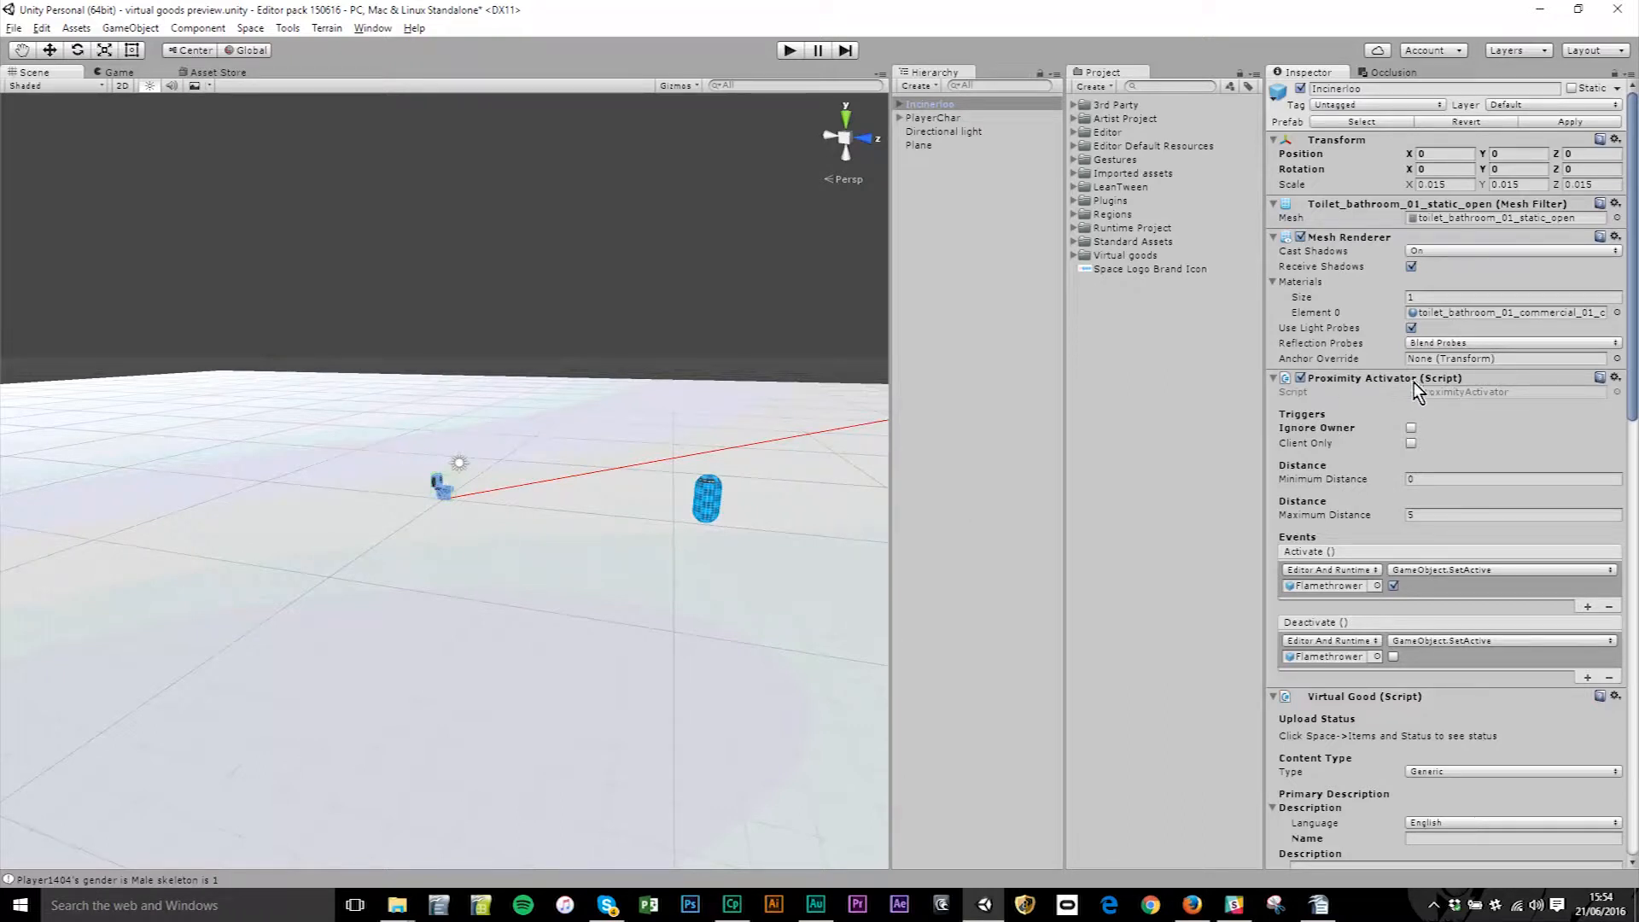
# Step: Fill in the primary description with the name Incinerloo, the description "What could possibly go wrong?" and the brand SWE
pyautogui.scroll(-5, 1416, 471)
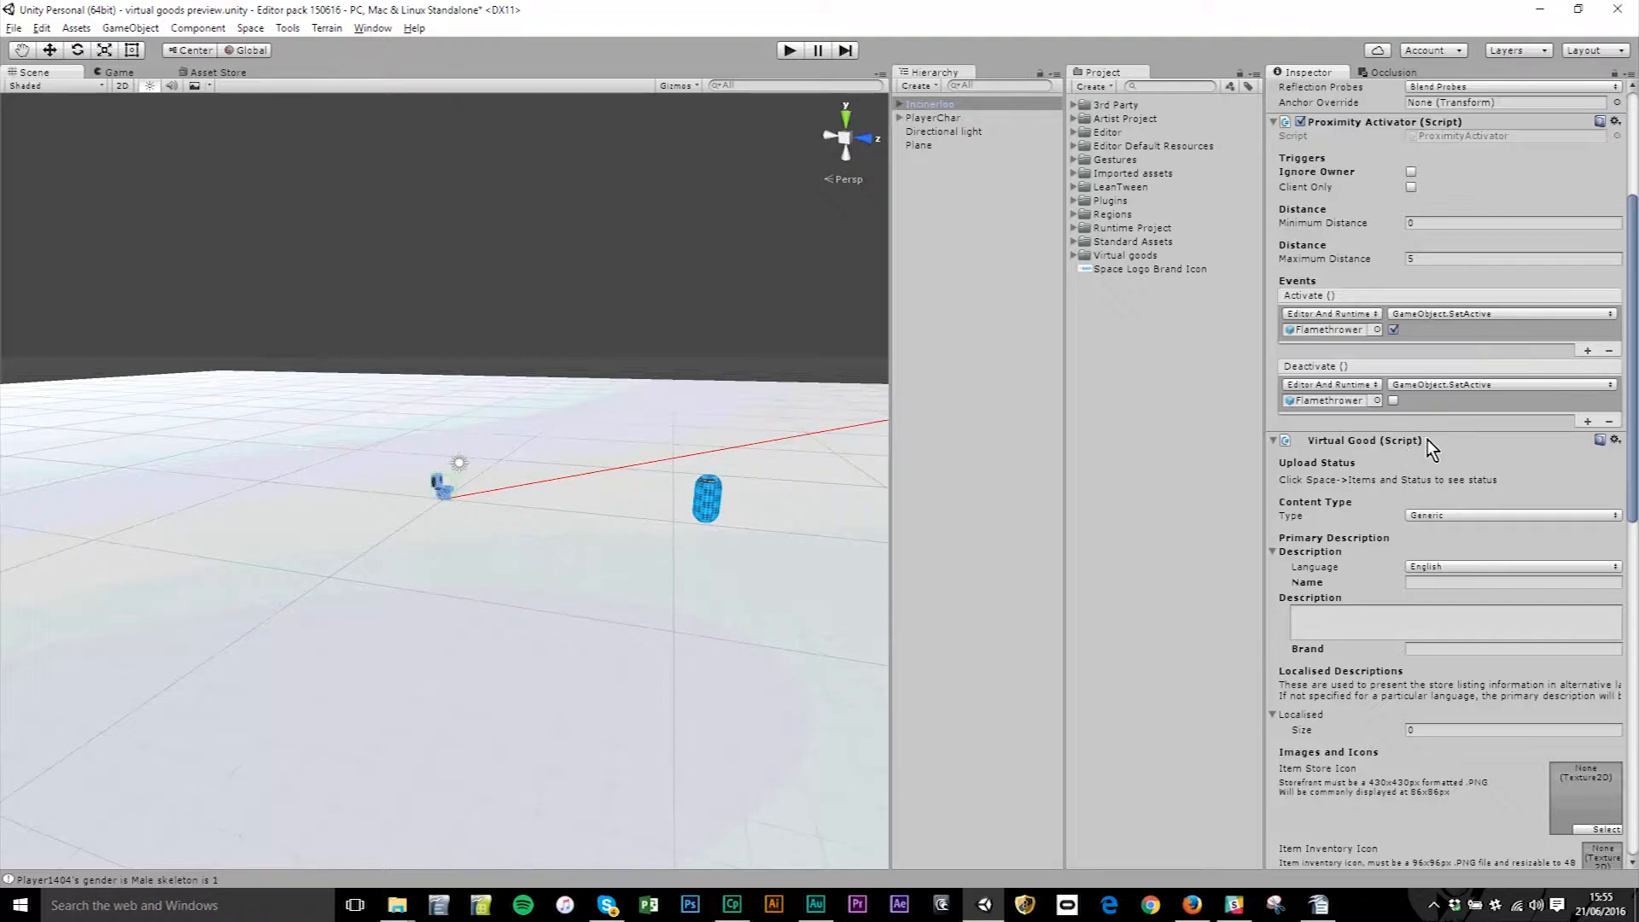
pyautogui.scroll(-4, 1329, 484)
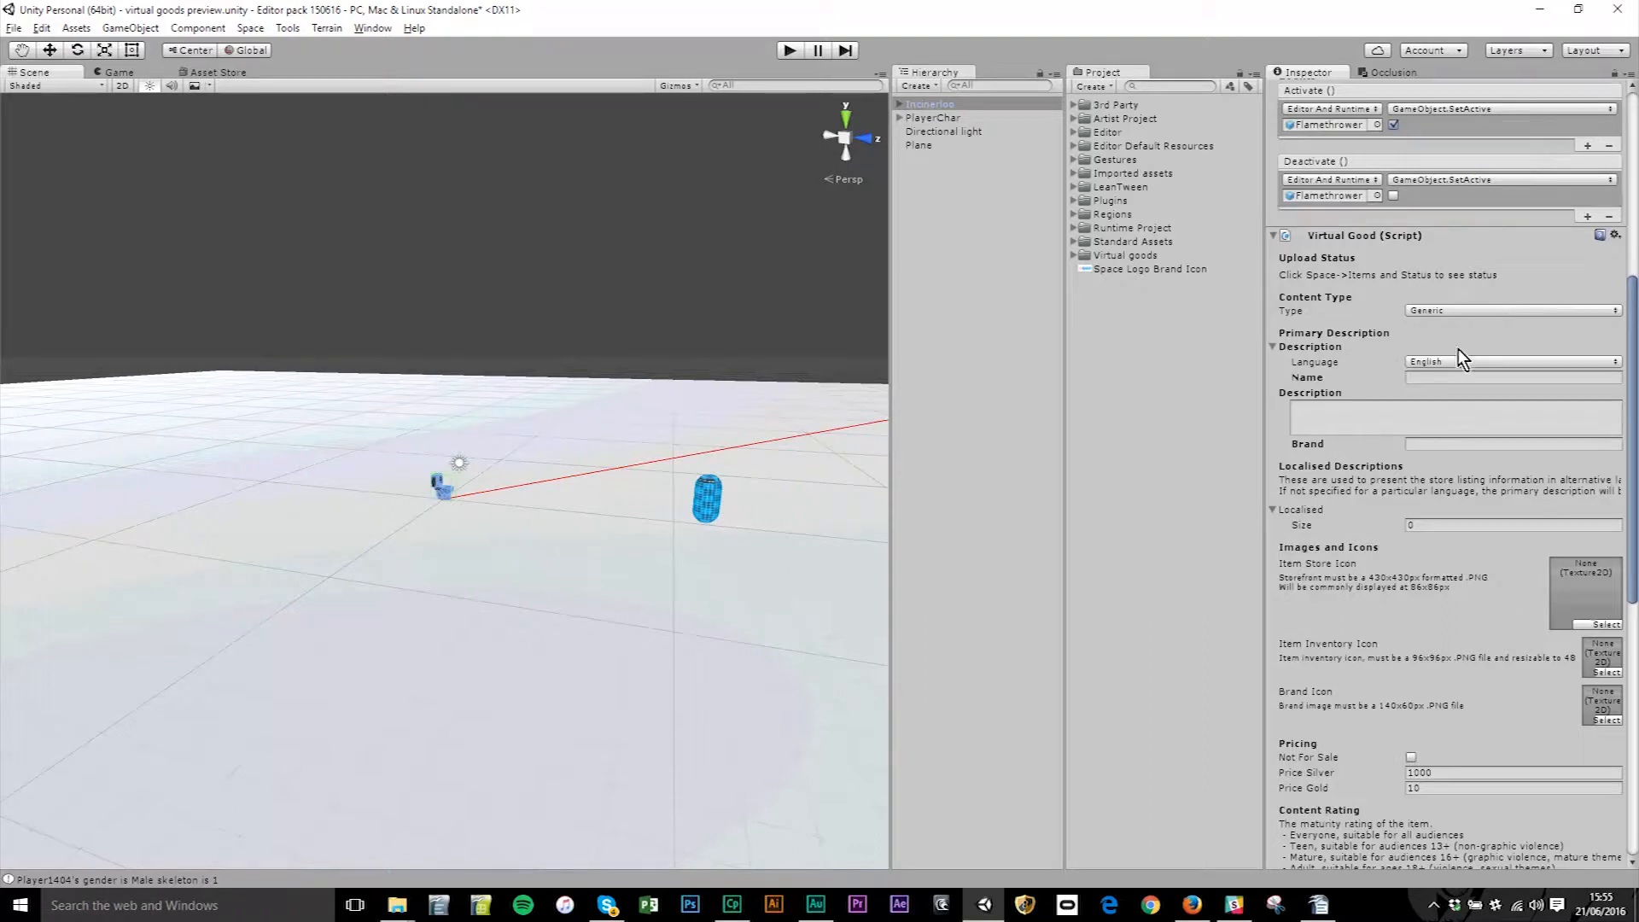
pyautogui.click(1427, 379)
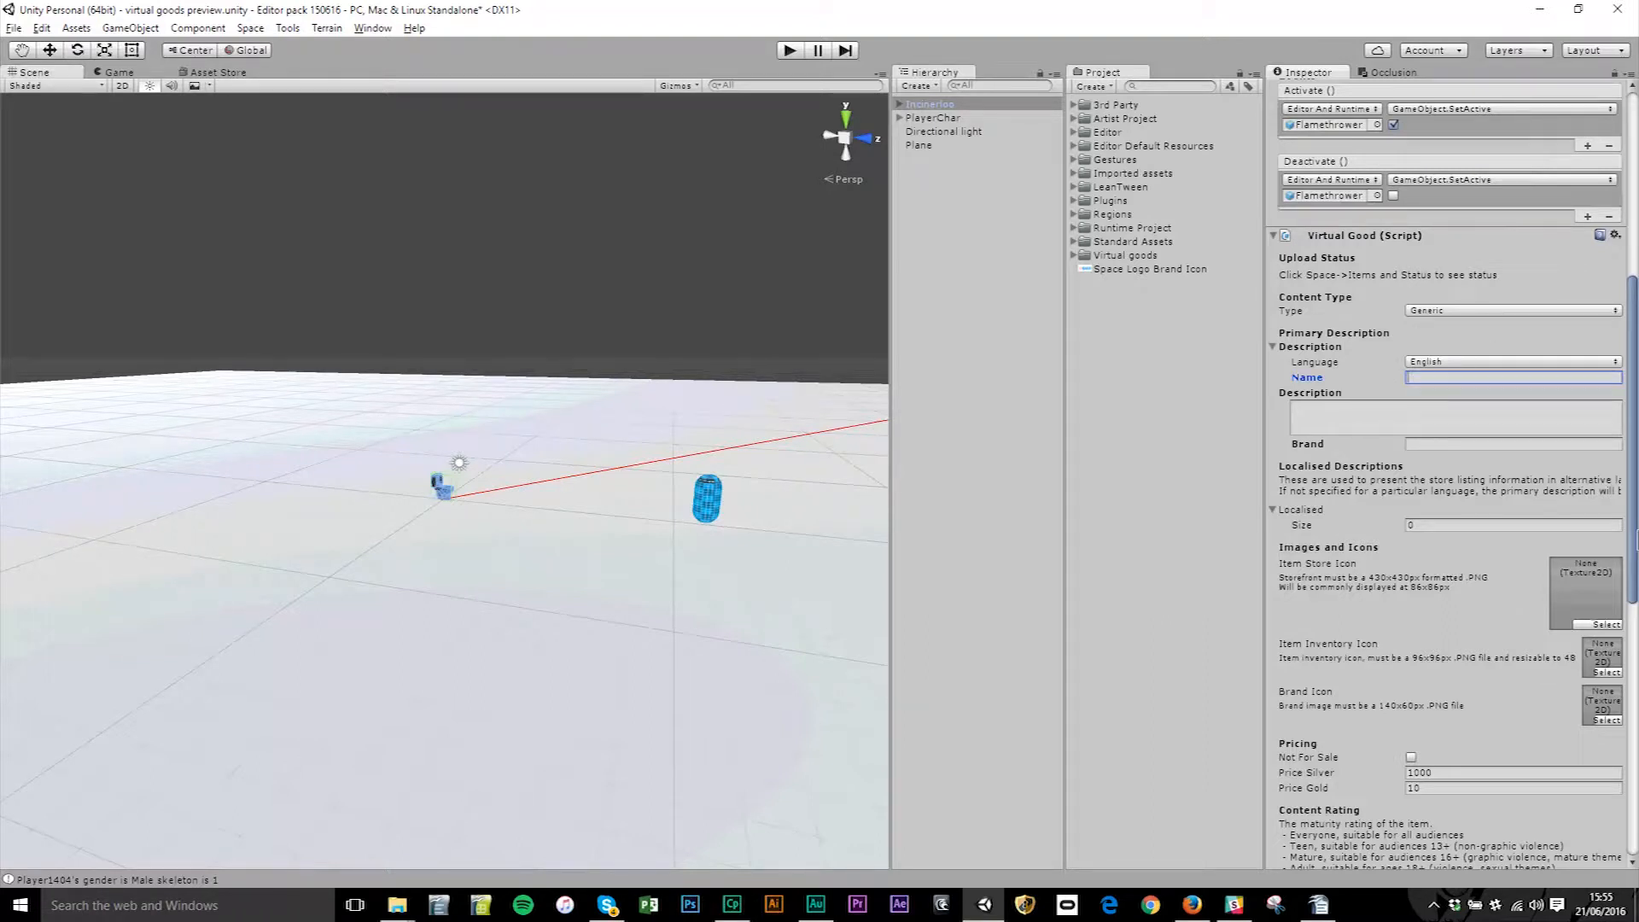
pyautogui.write('Incinerloo')
pyautogui.click(1333, 407)
pyautogui.write('What could possibly go wrong?')
pyautogui.click(1419, 445)
pyautogui.write('S')
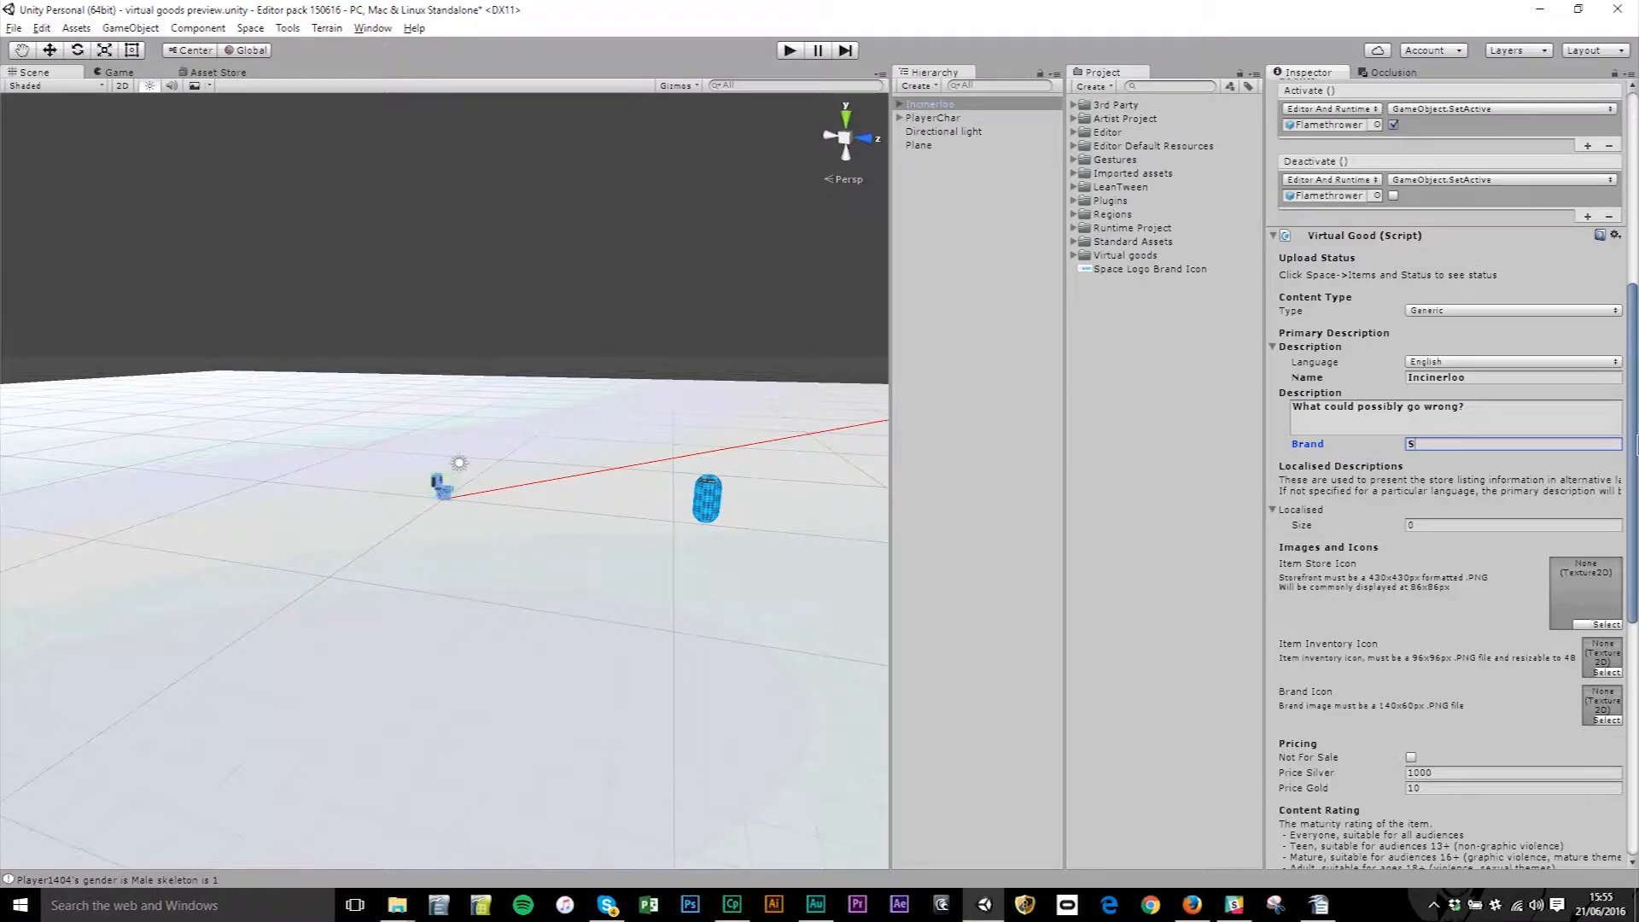
pyautogui.write('WE')
# Step: Create two localised description entries for the virtual good and set the second entry's language to Chinese
pyautogui.click(1422, 525)
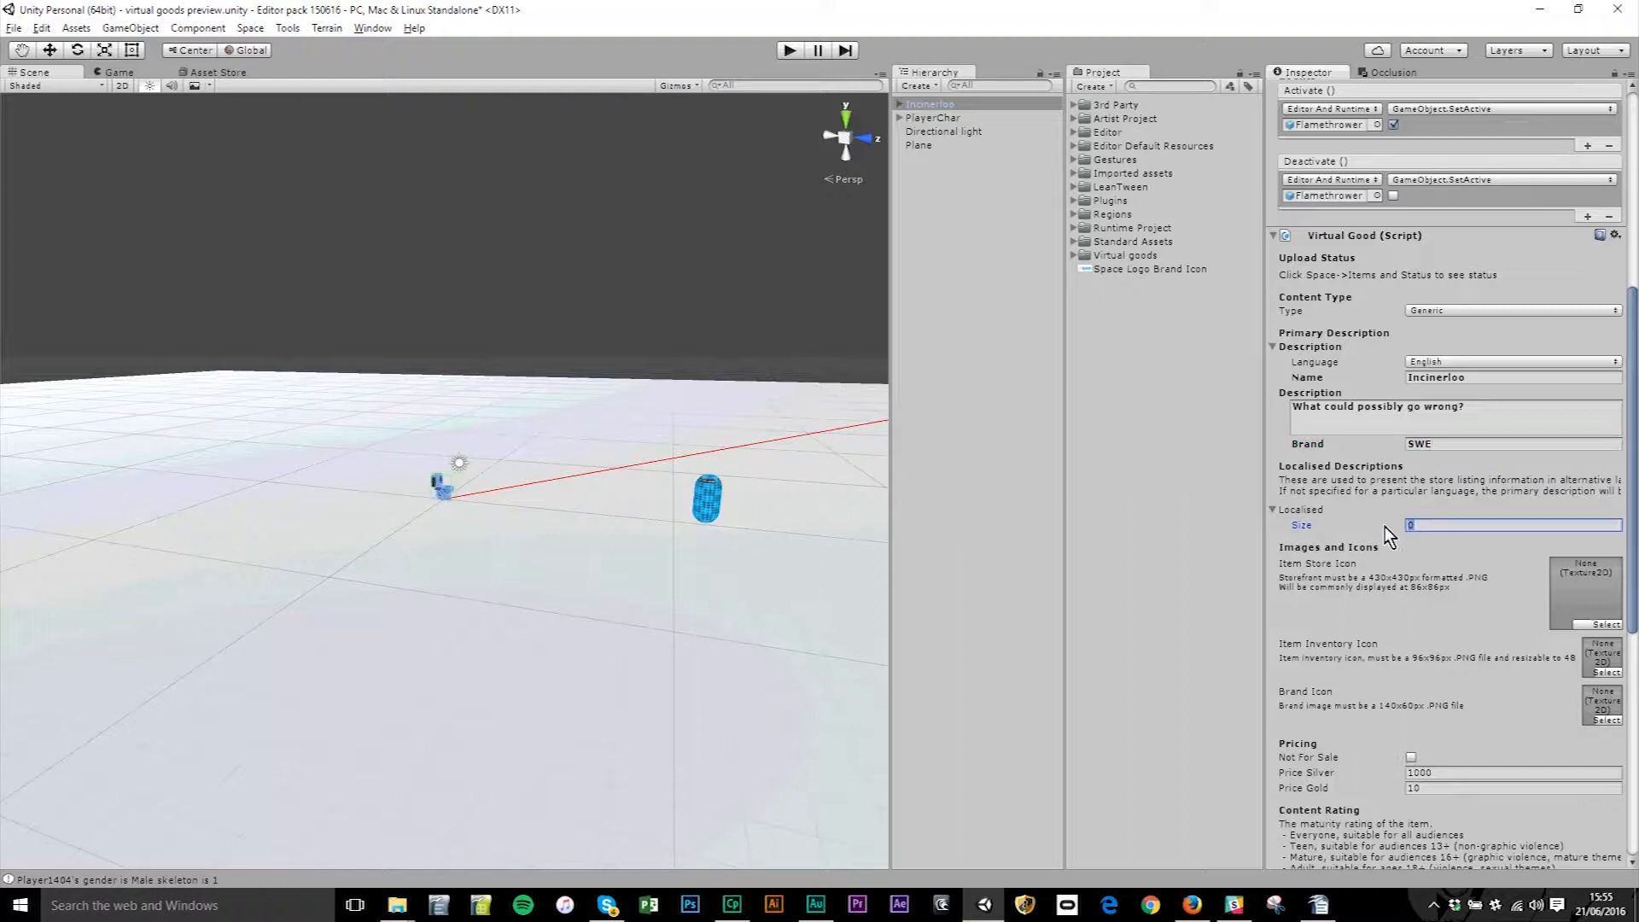
pyautogui.click(1432, 571)
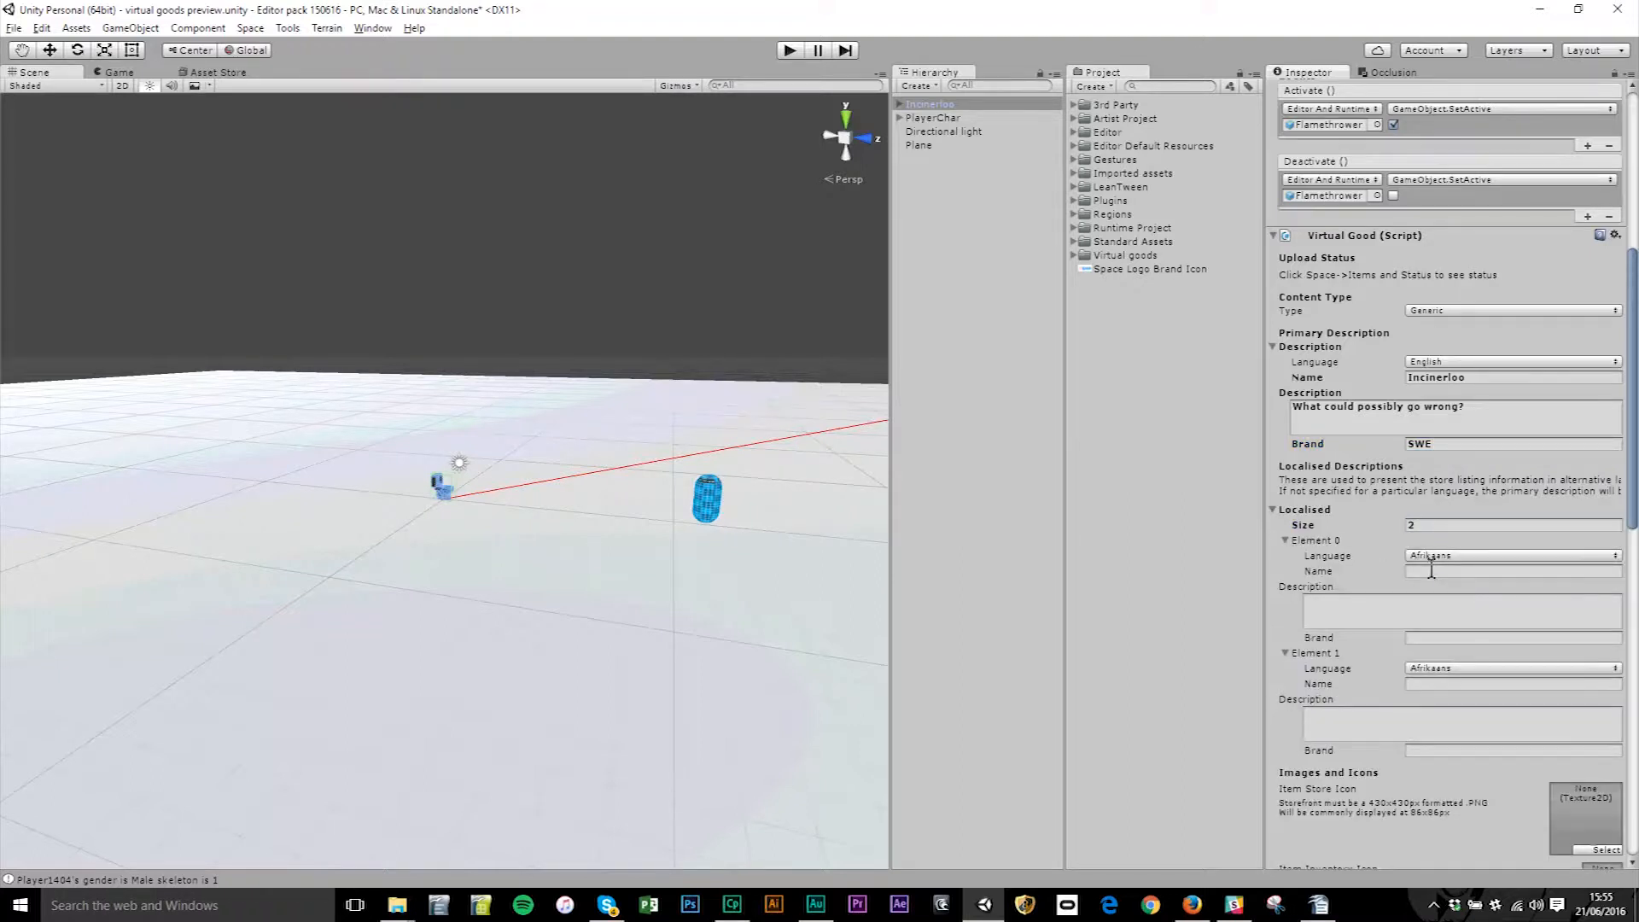
pyautogui.scroll(-3, 1442, 673)
pyautogui.click(1463, 440)
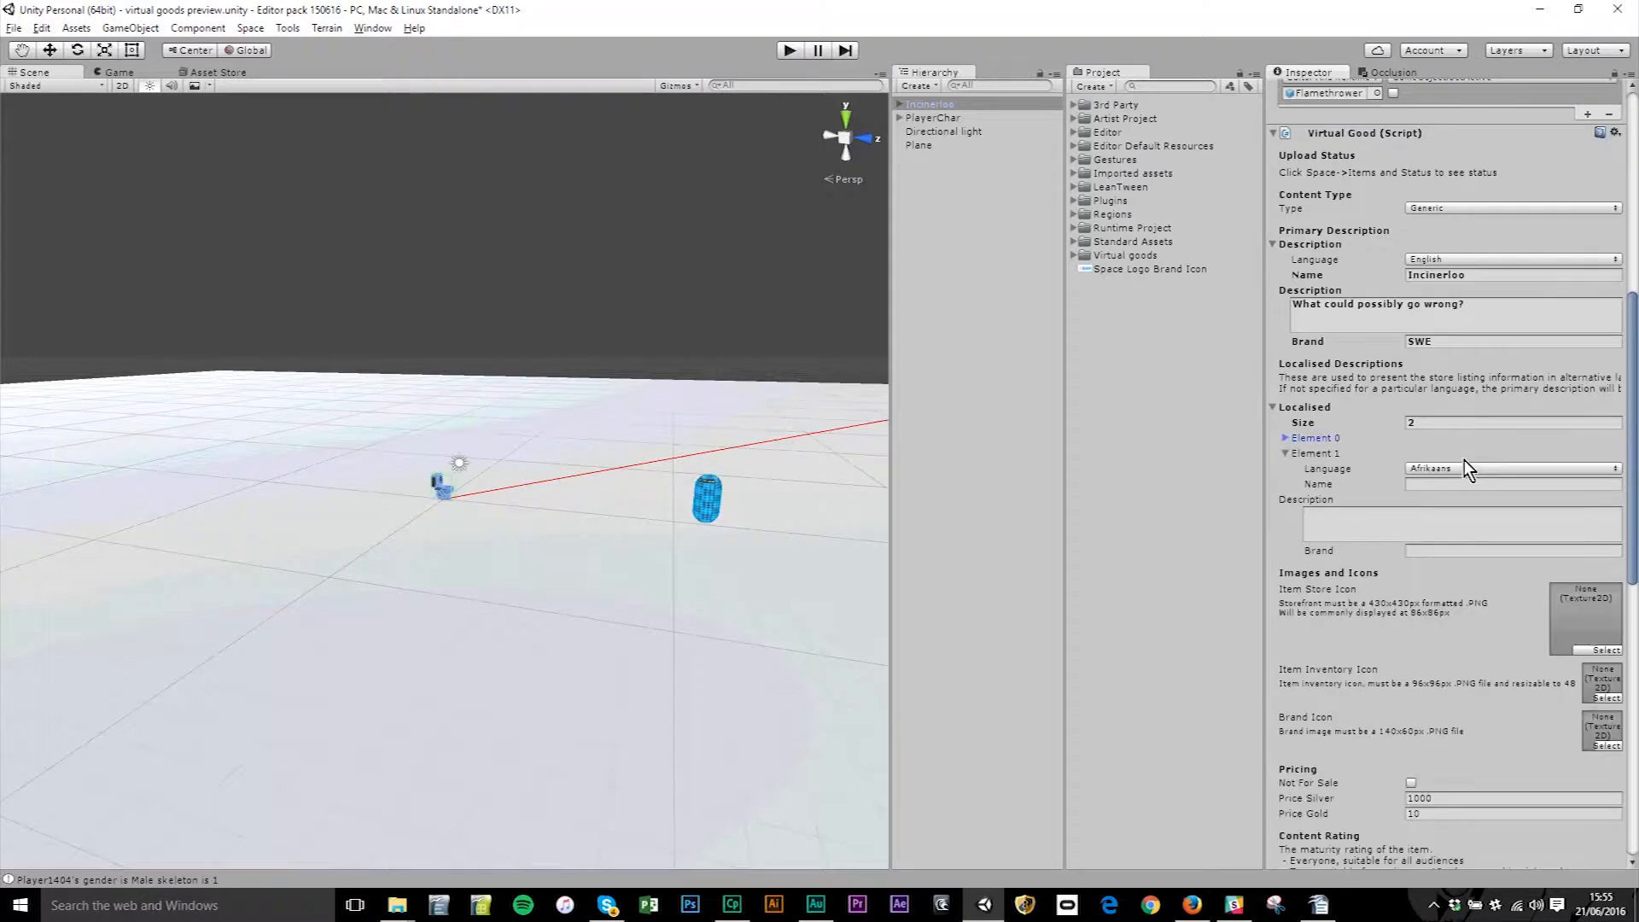
pyautogui.click(1463, 470)
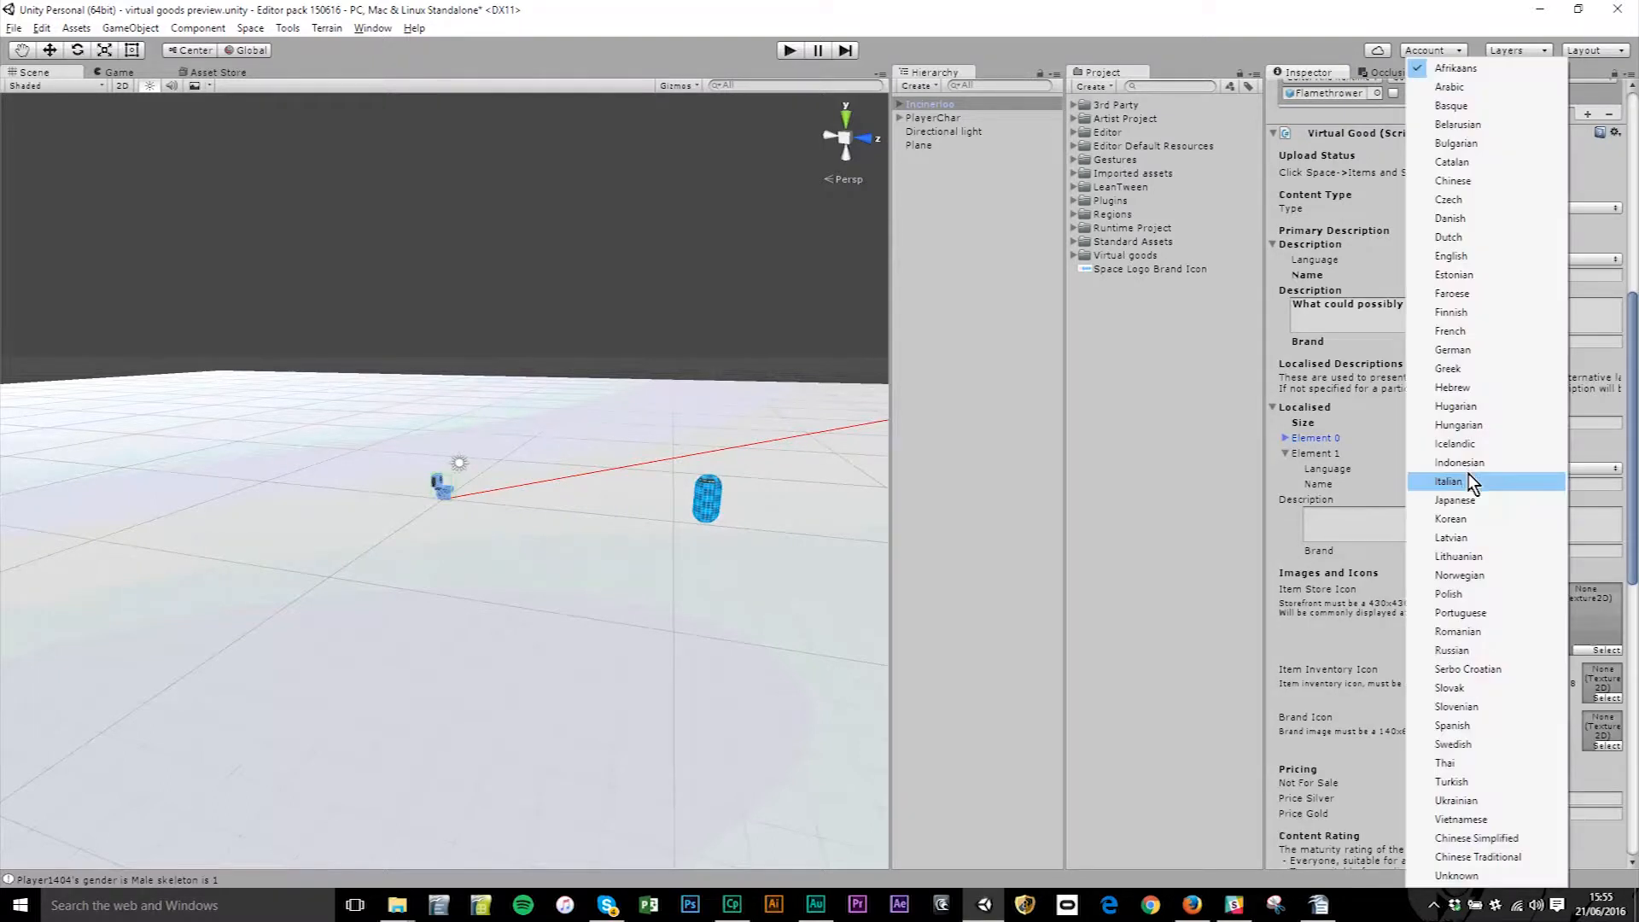
pyautogui.click(1473, 183)
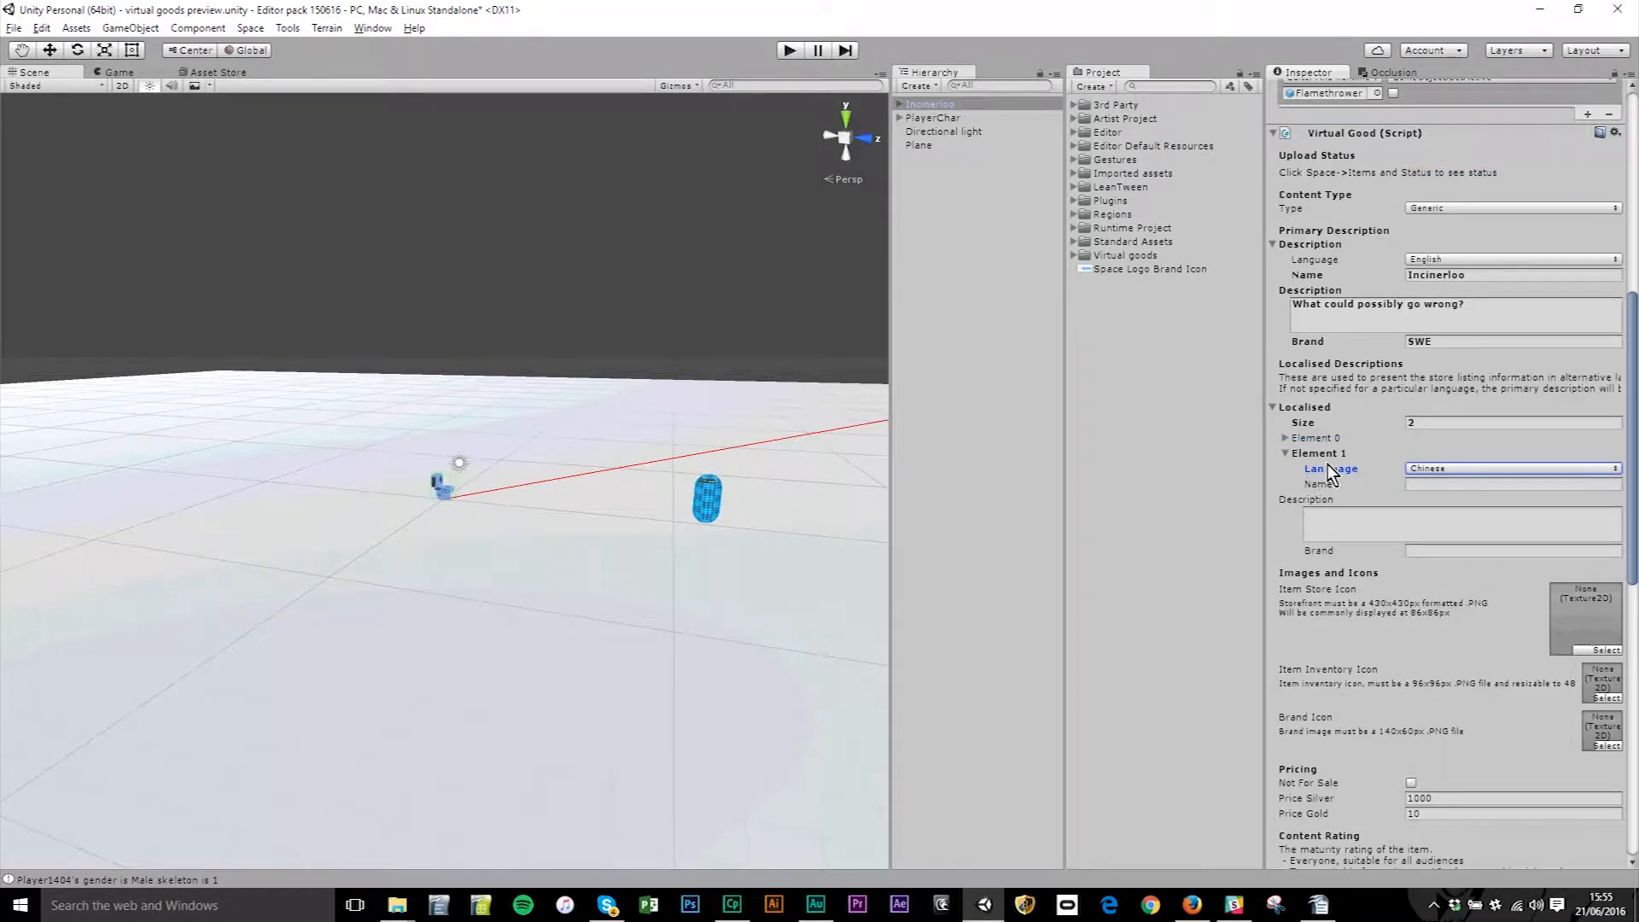
# Step: Set the language of the first localised description entry to French
pyautogui.click(1431, 423)
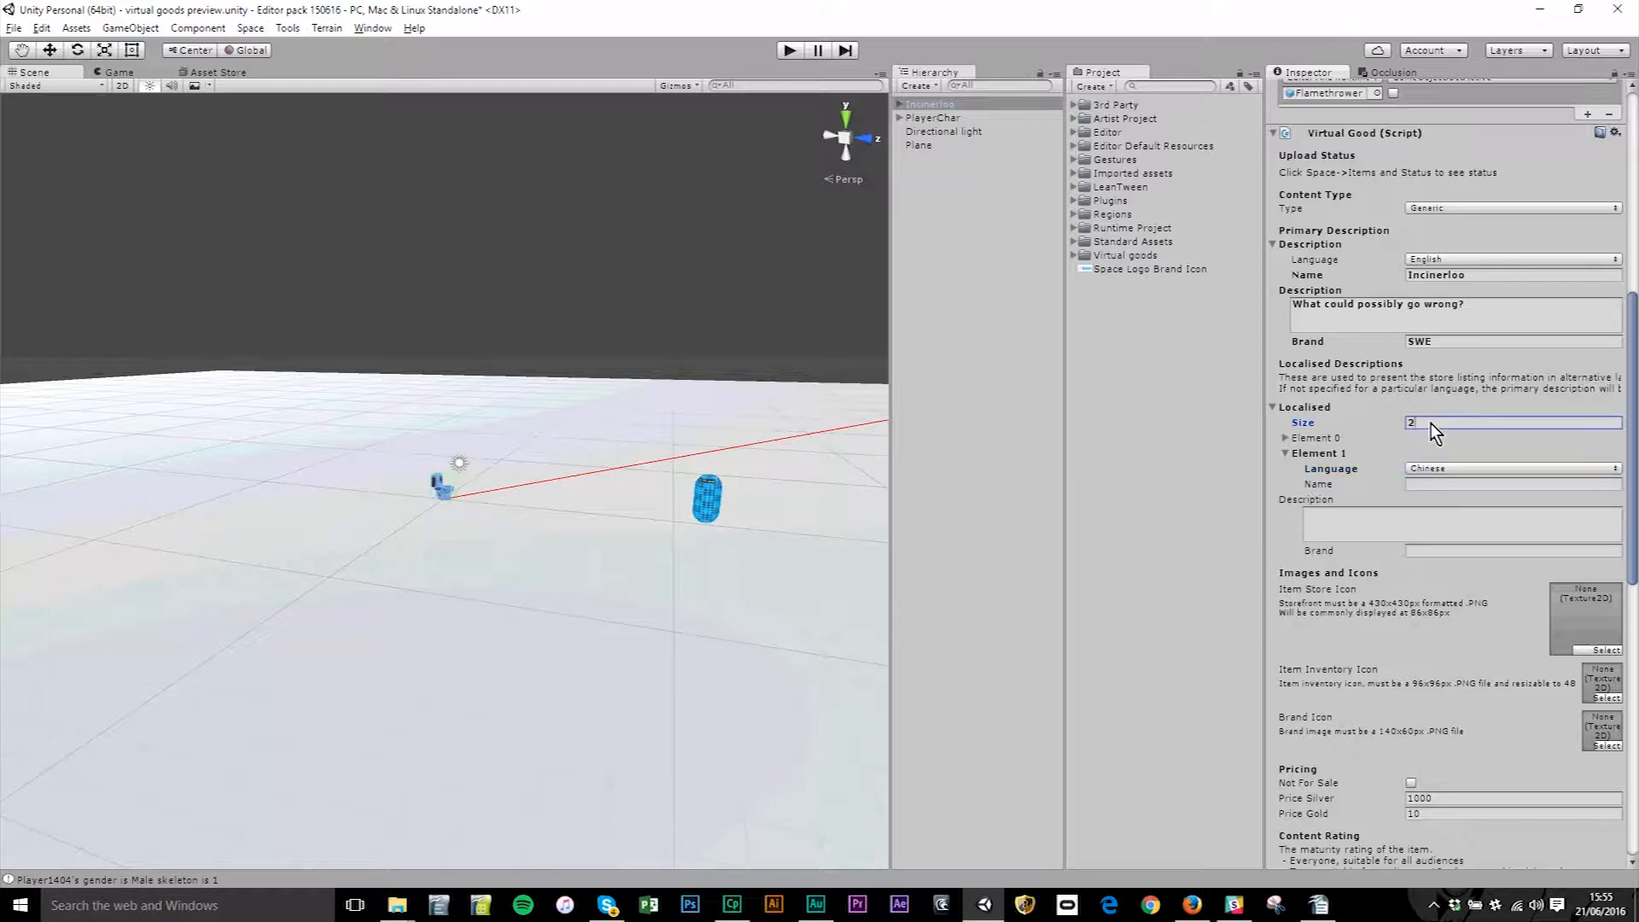
pyautogui.click(1285, 438)
pyautogui.click(1475, 453)
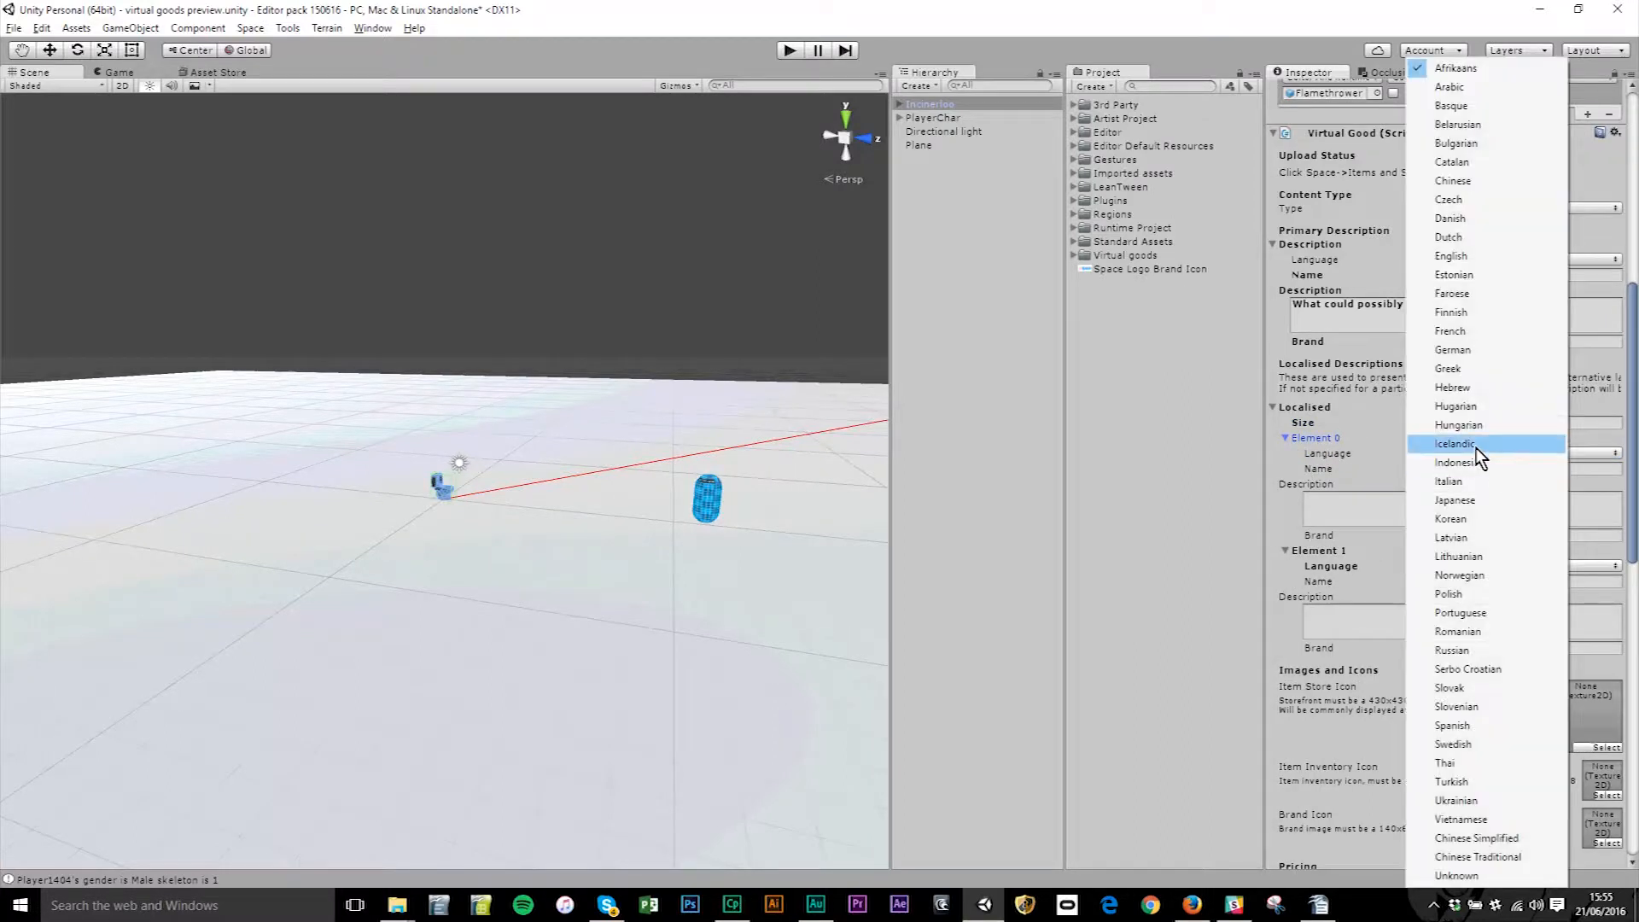
pyautogui.click(1470, 332)
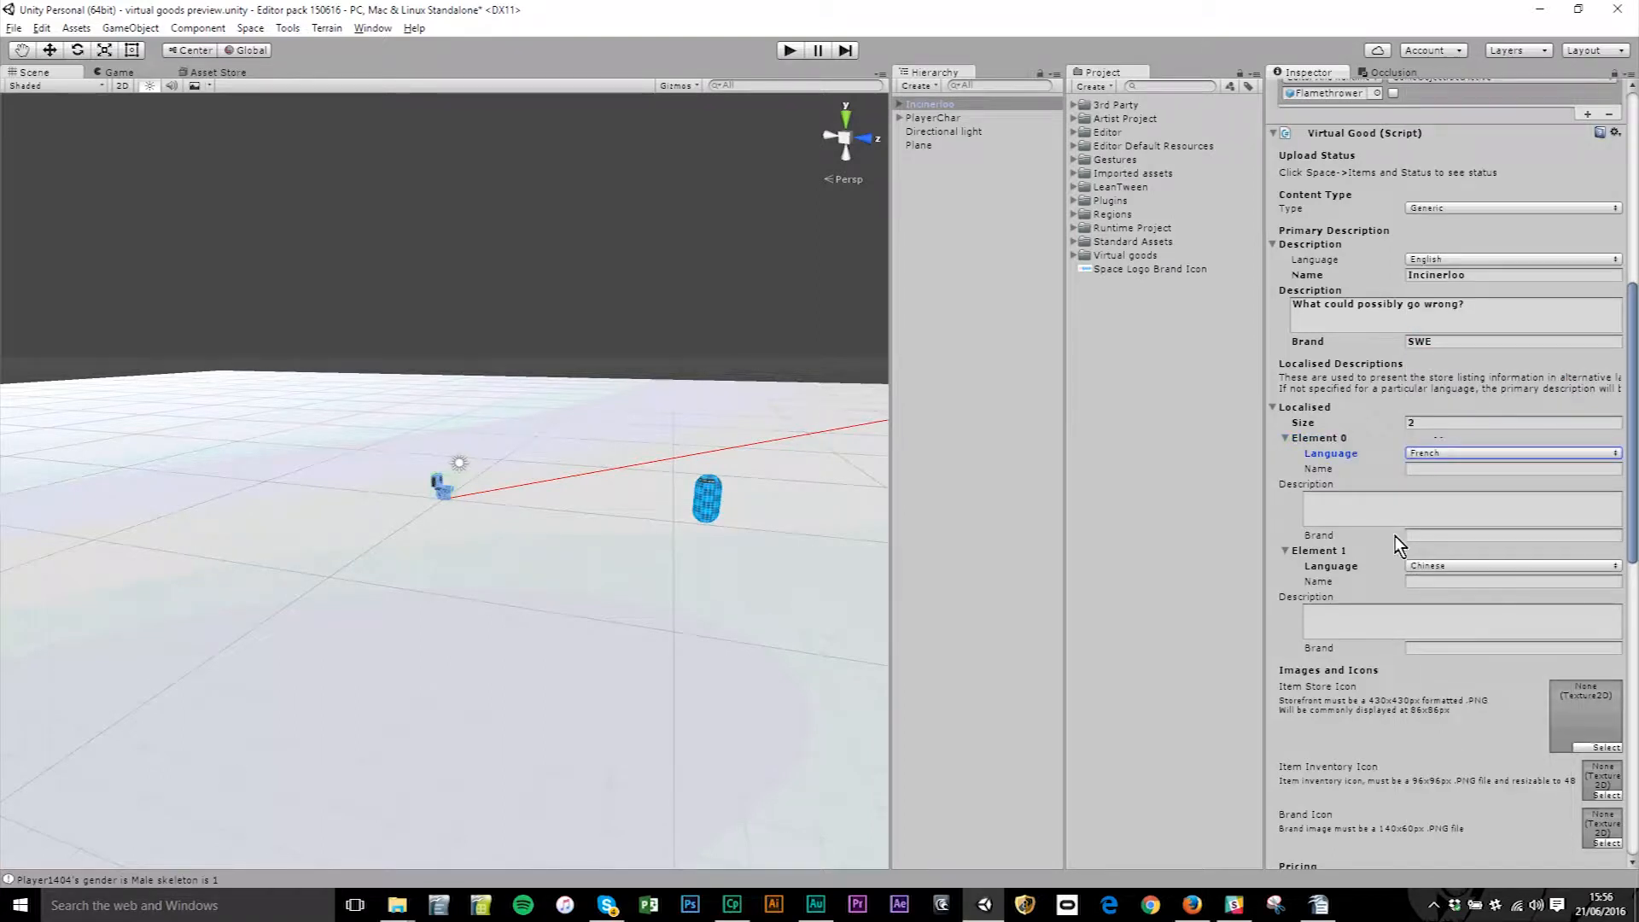
# Step: Remove all localised description entries by setting their size to 0
pyautogui.click(1434, 423)
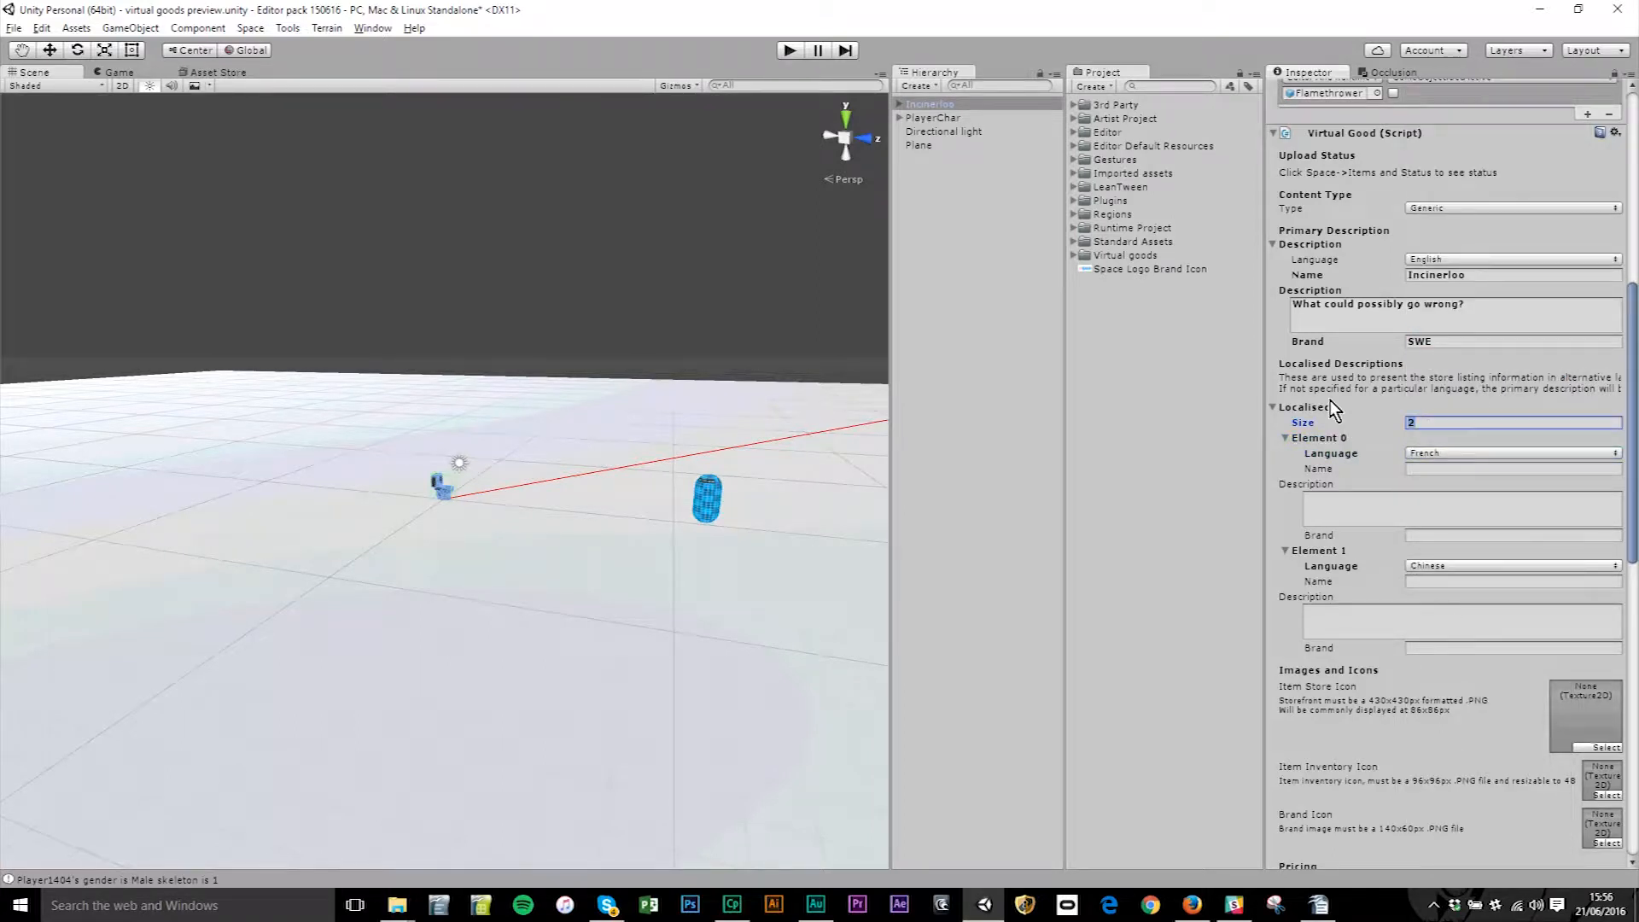
pyautogui.write('0')
pyautogui.press('Return')
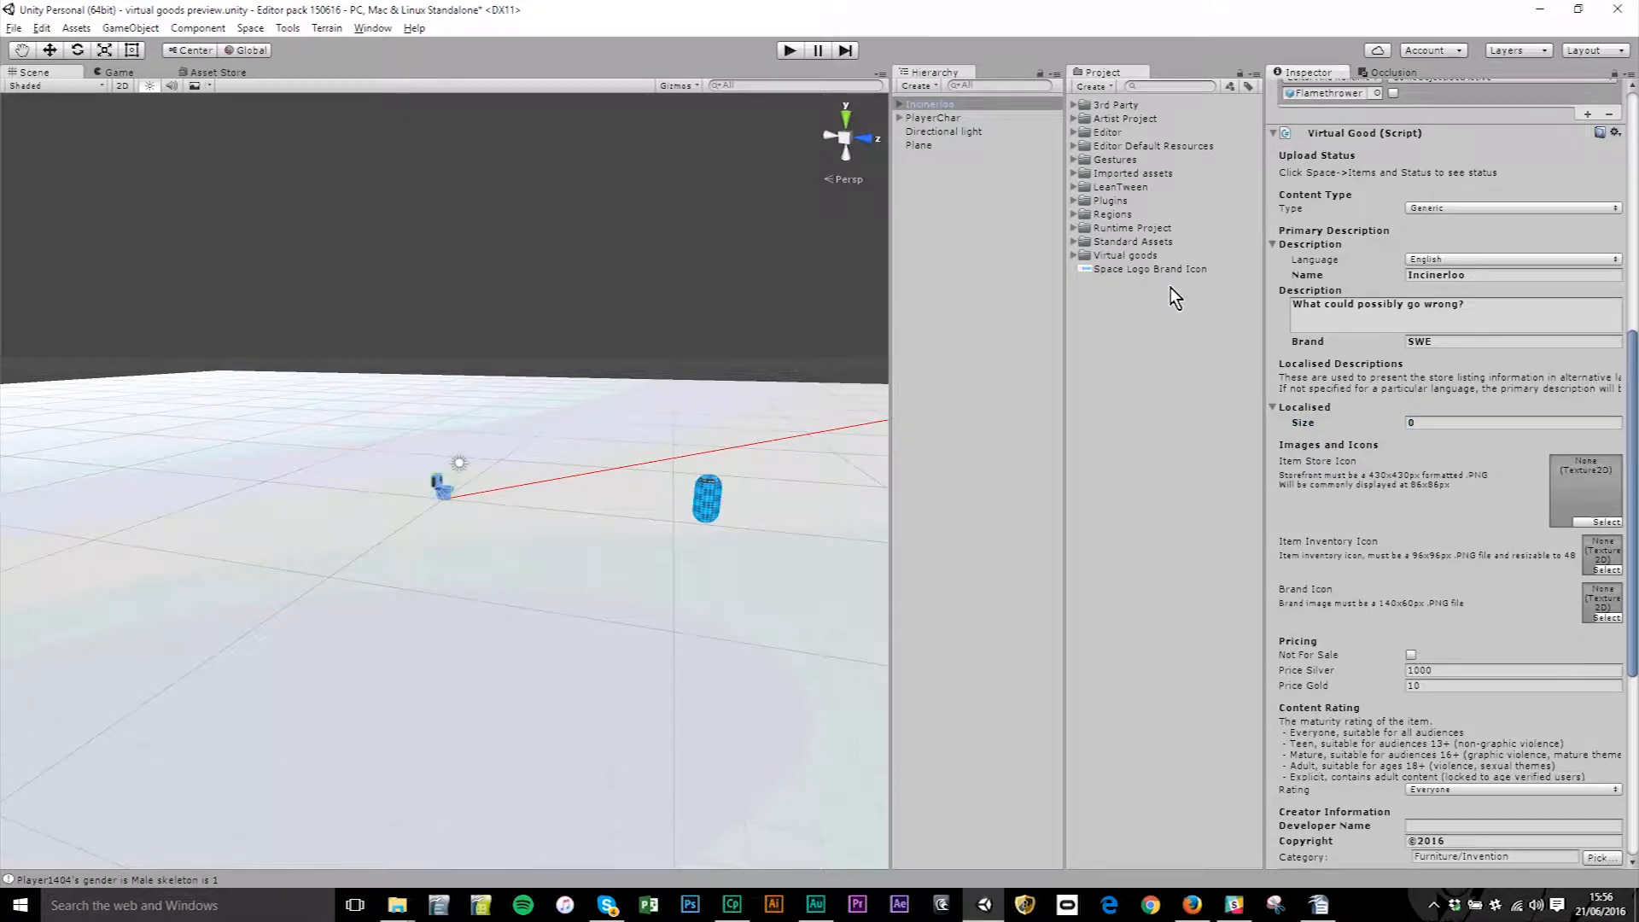
# Step: Expand the Incinerloo folder inside Virtual goods and preview the incinerloo_430 texture
pyautogui.click(1074, 255)
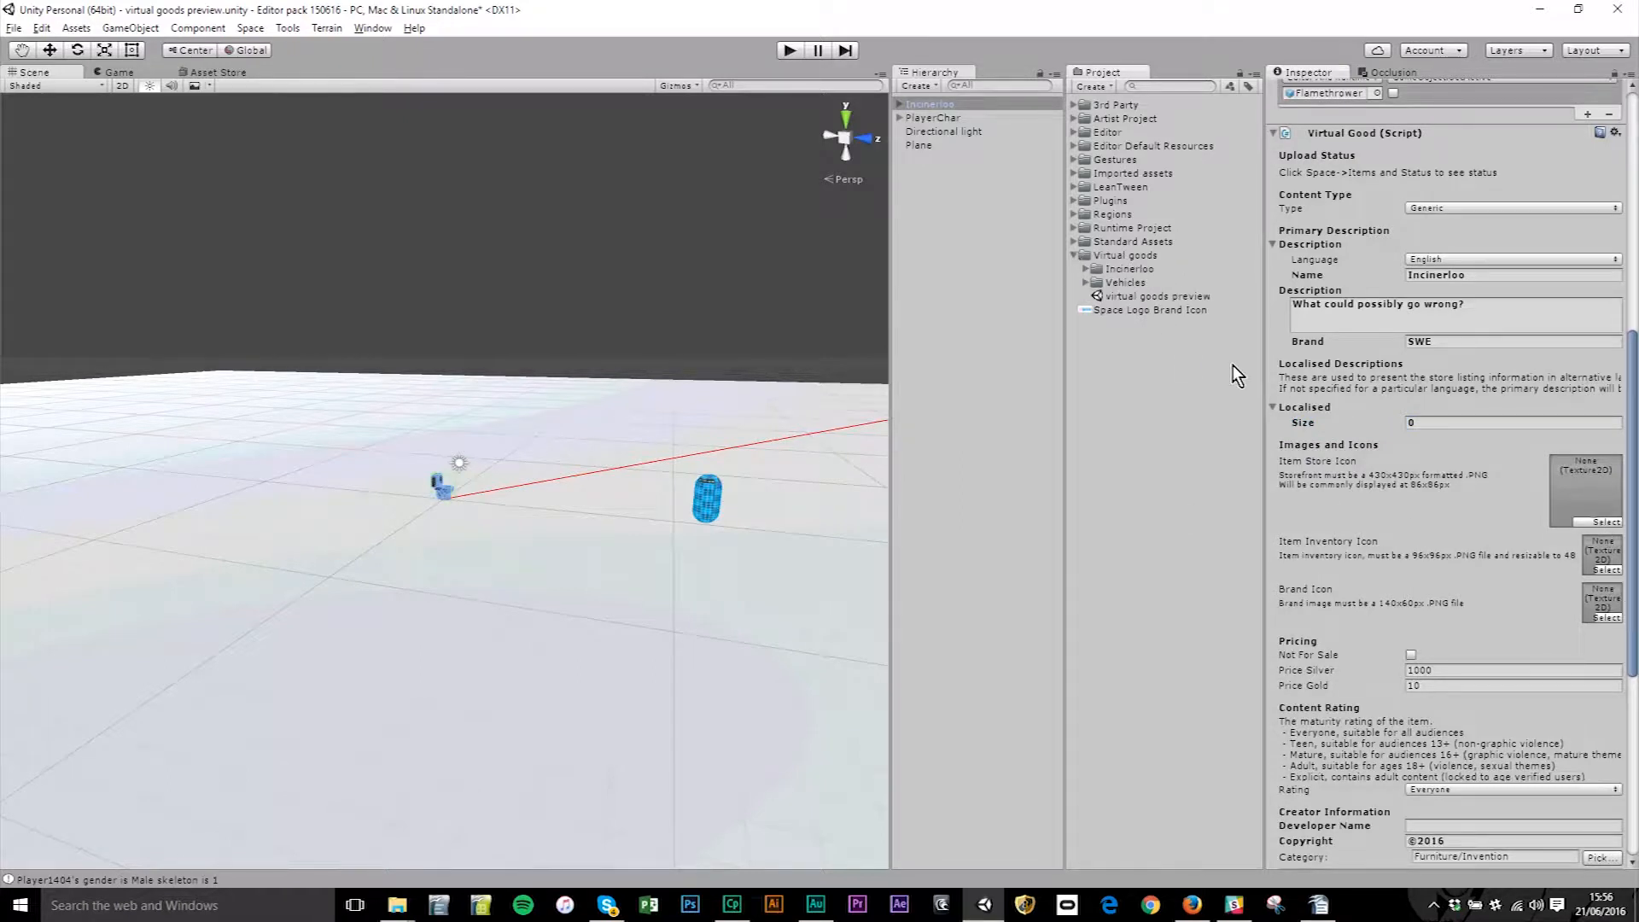
pyautogui.click(1085, 269)
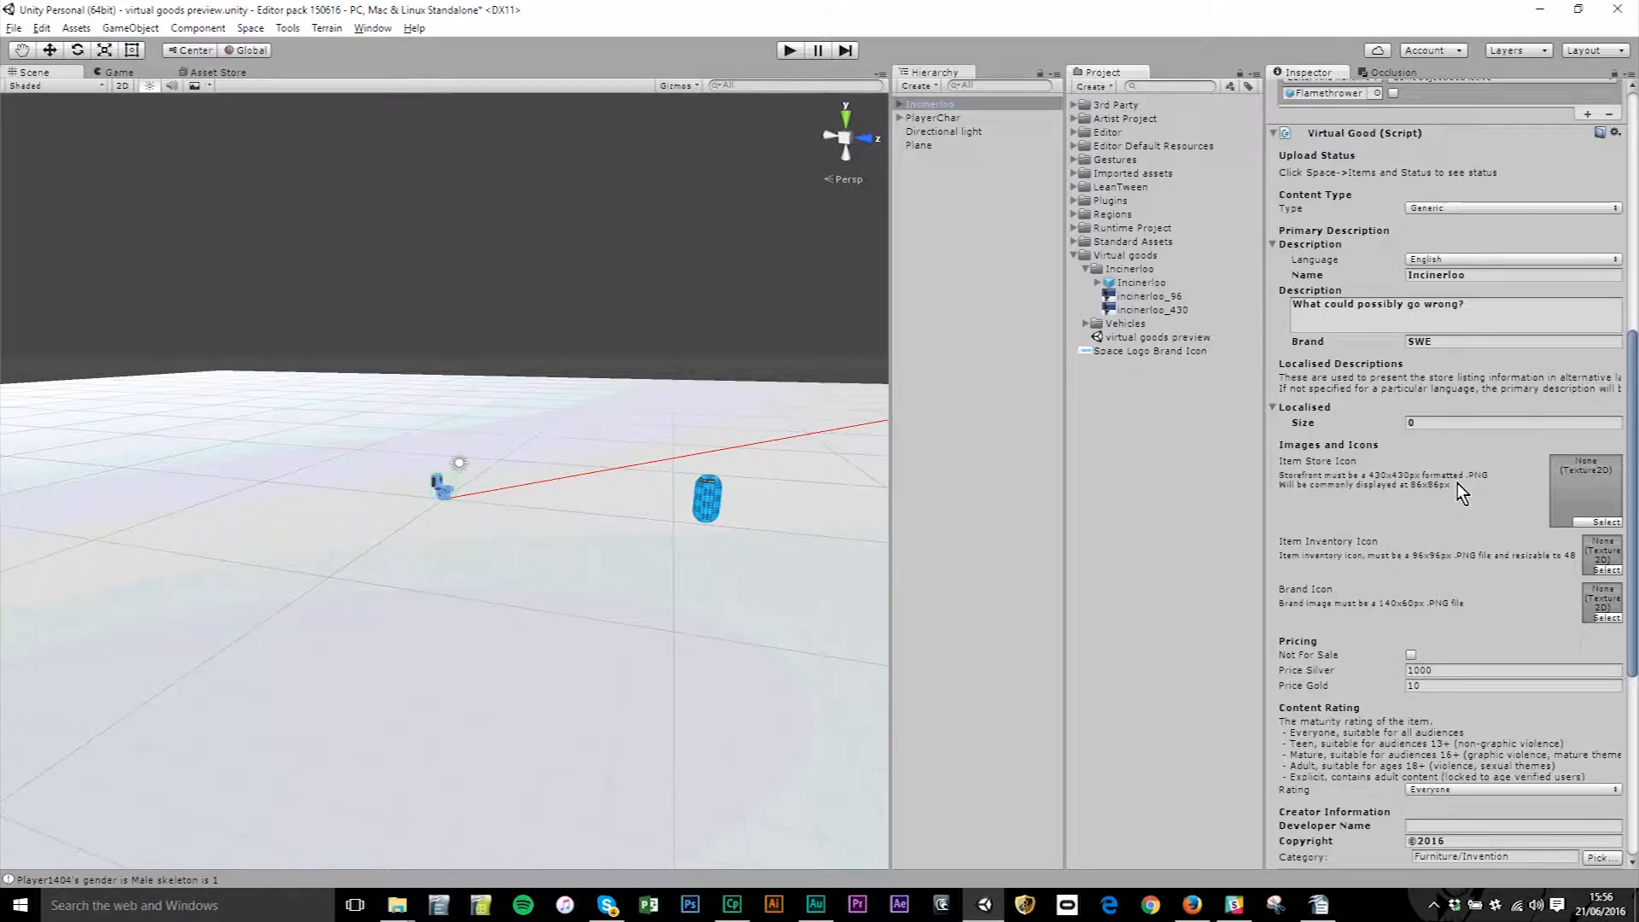
pyautogui.click(1143, 311)
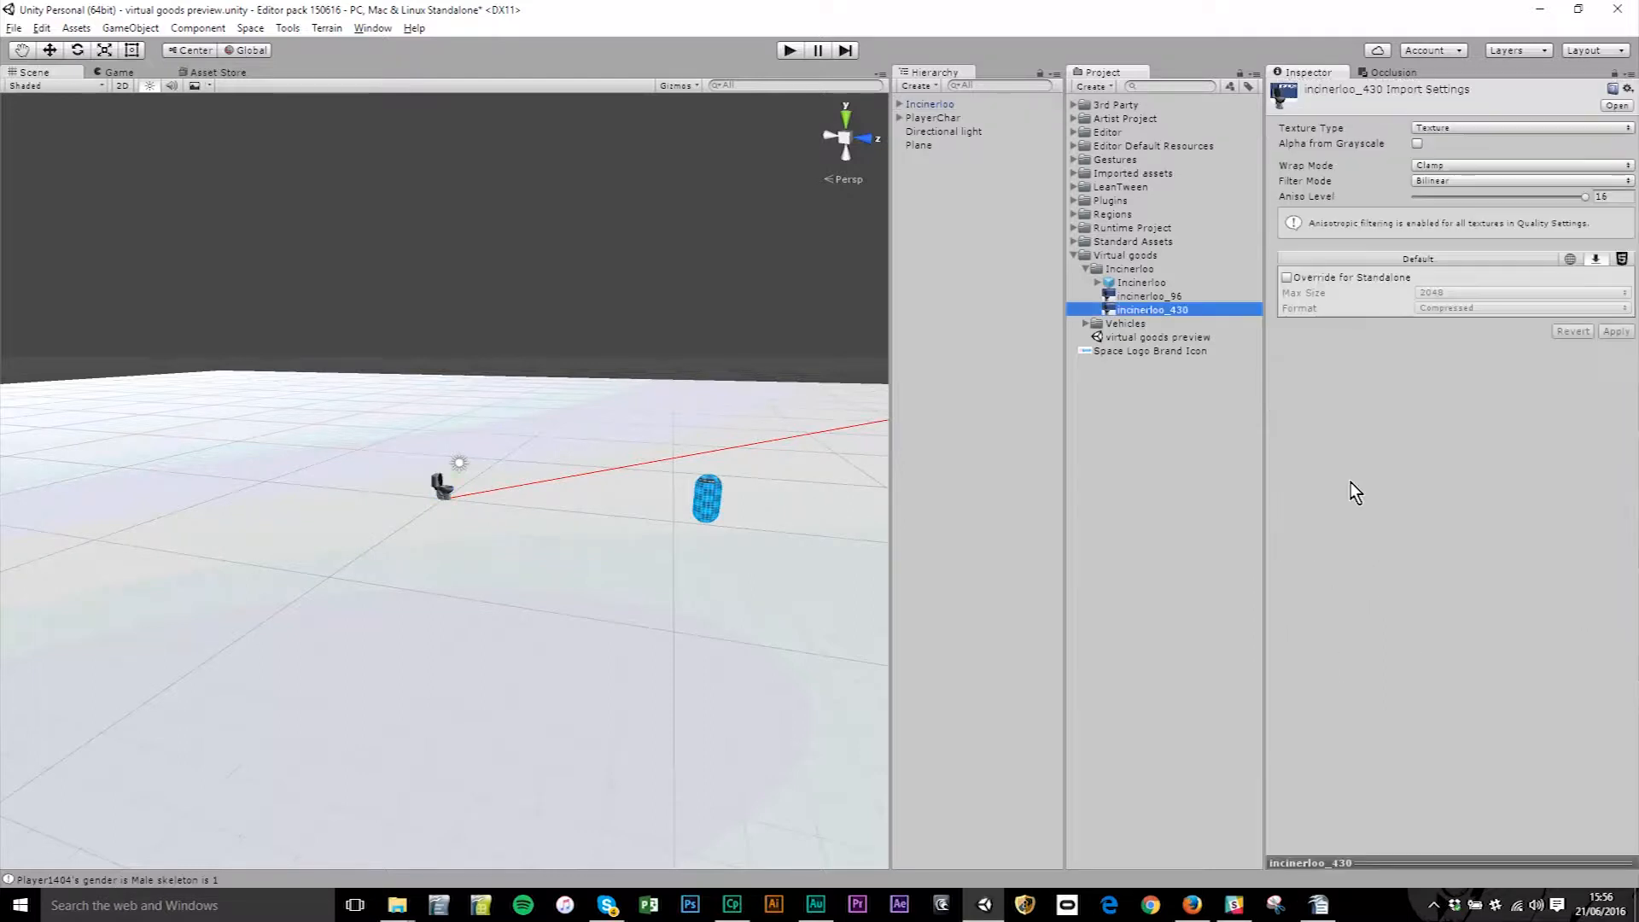
pyautogui.click(1449, 861)
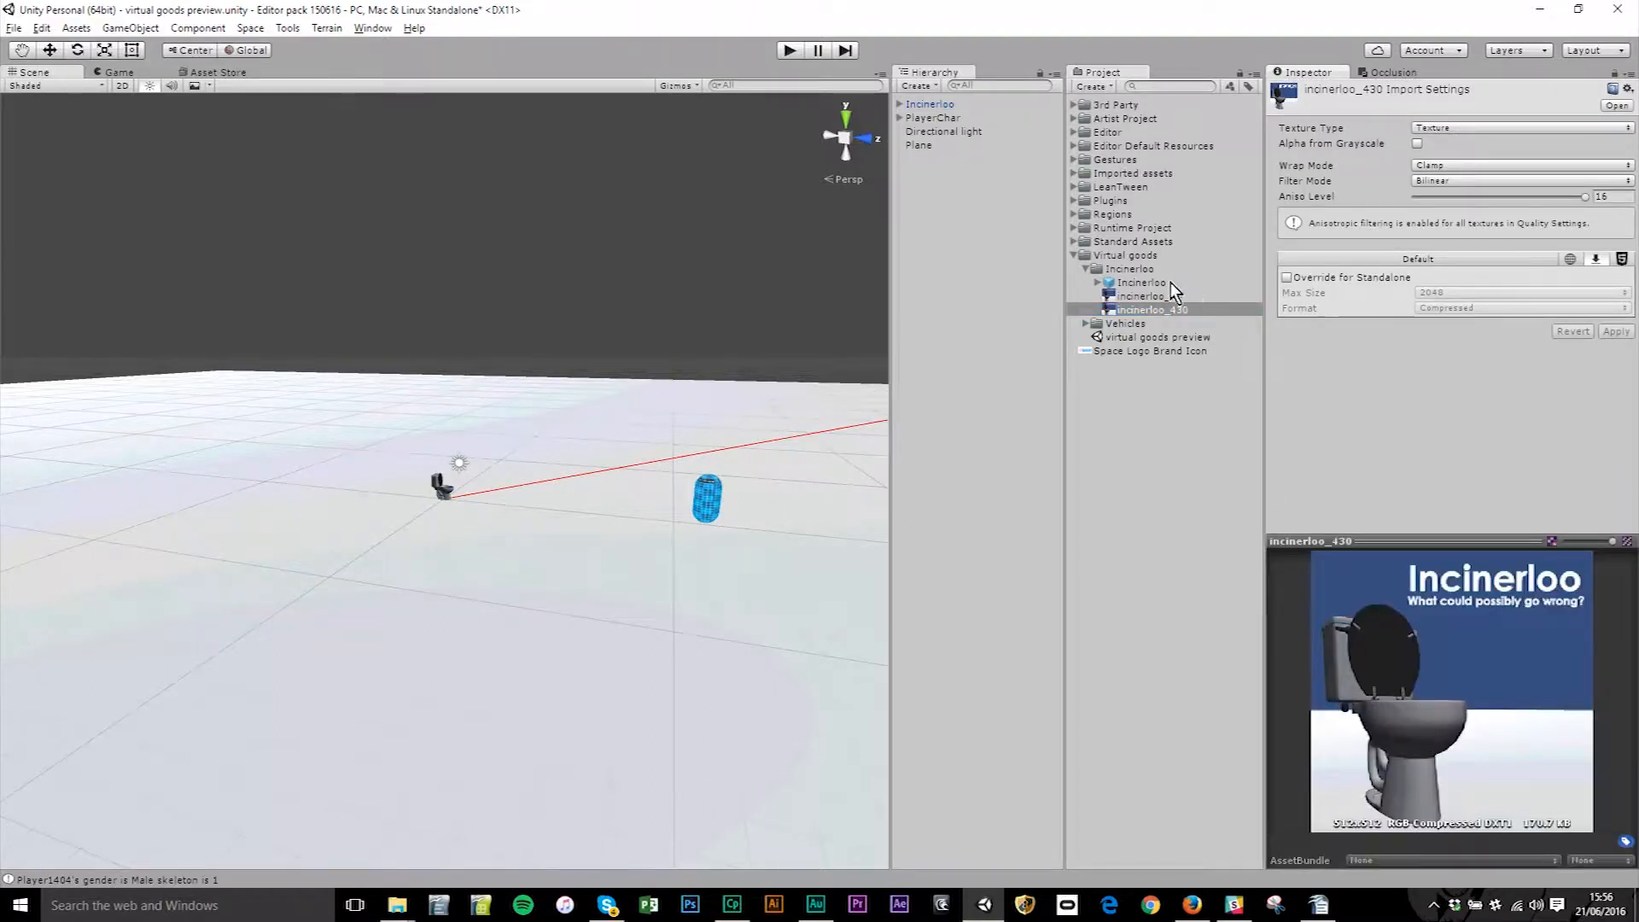
# Step: Assign incinerloo_430 as Incinerloo's store icon, incinerloo_96 as its inventory icon and Space Logo Brand Icon as its brand icon
pyautogui.click(932, 105)
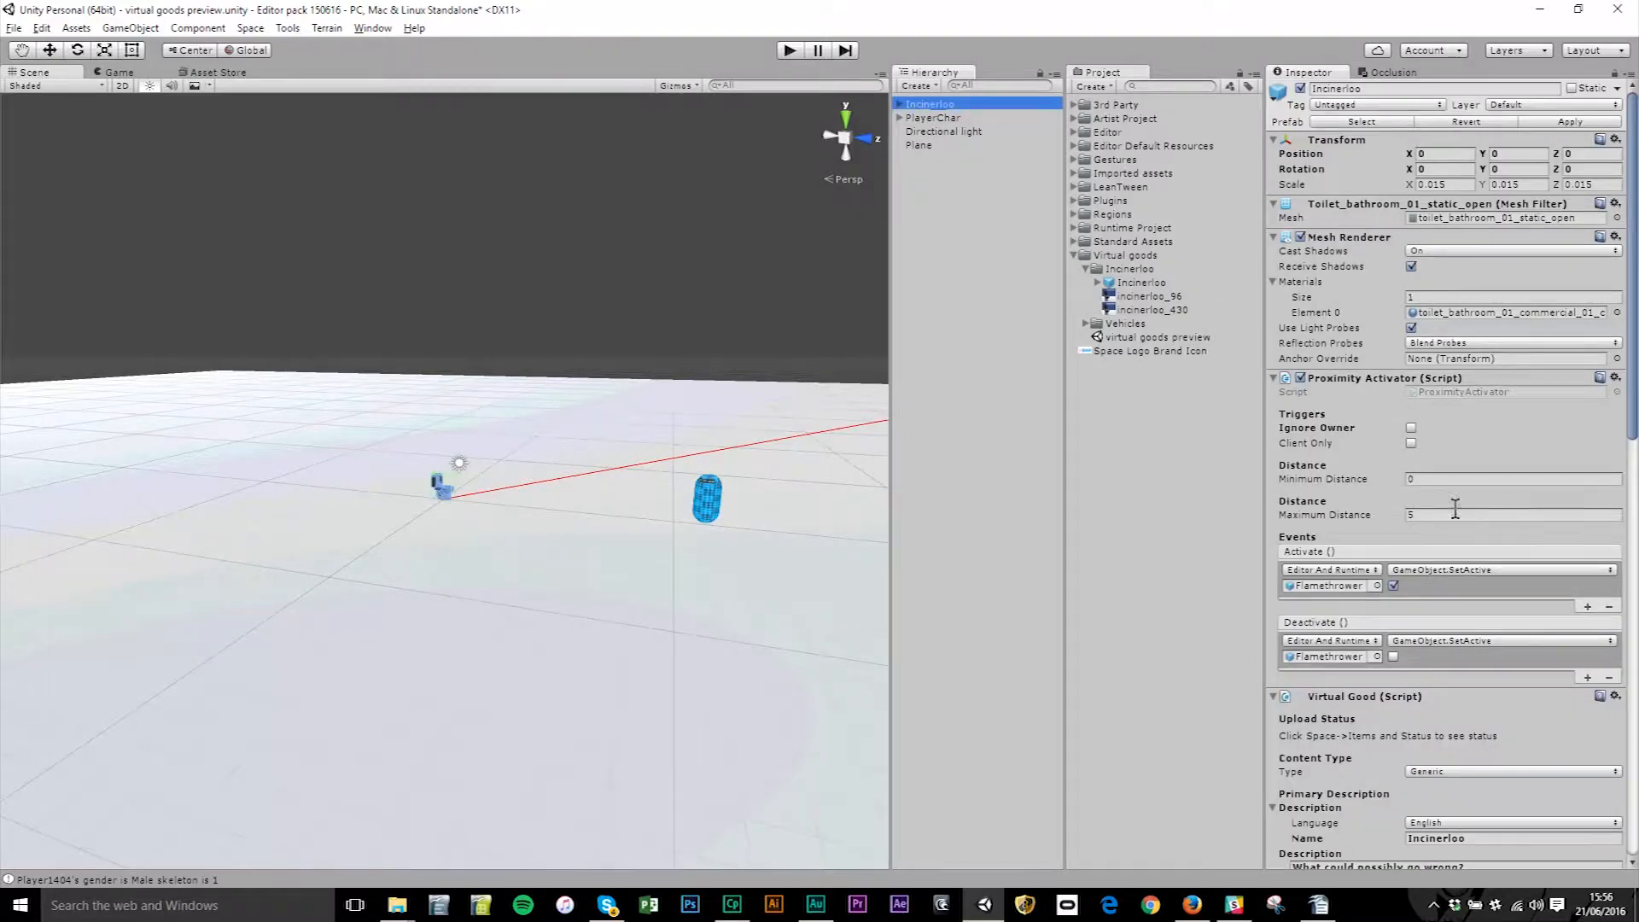
pyautogui.scroll(-5, 1455, 509)
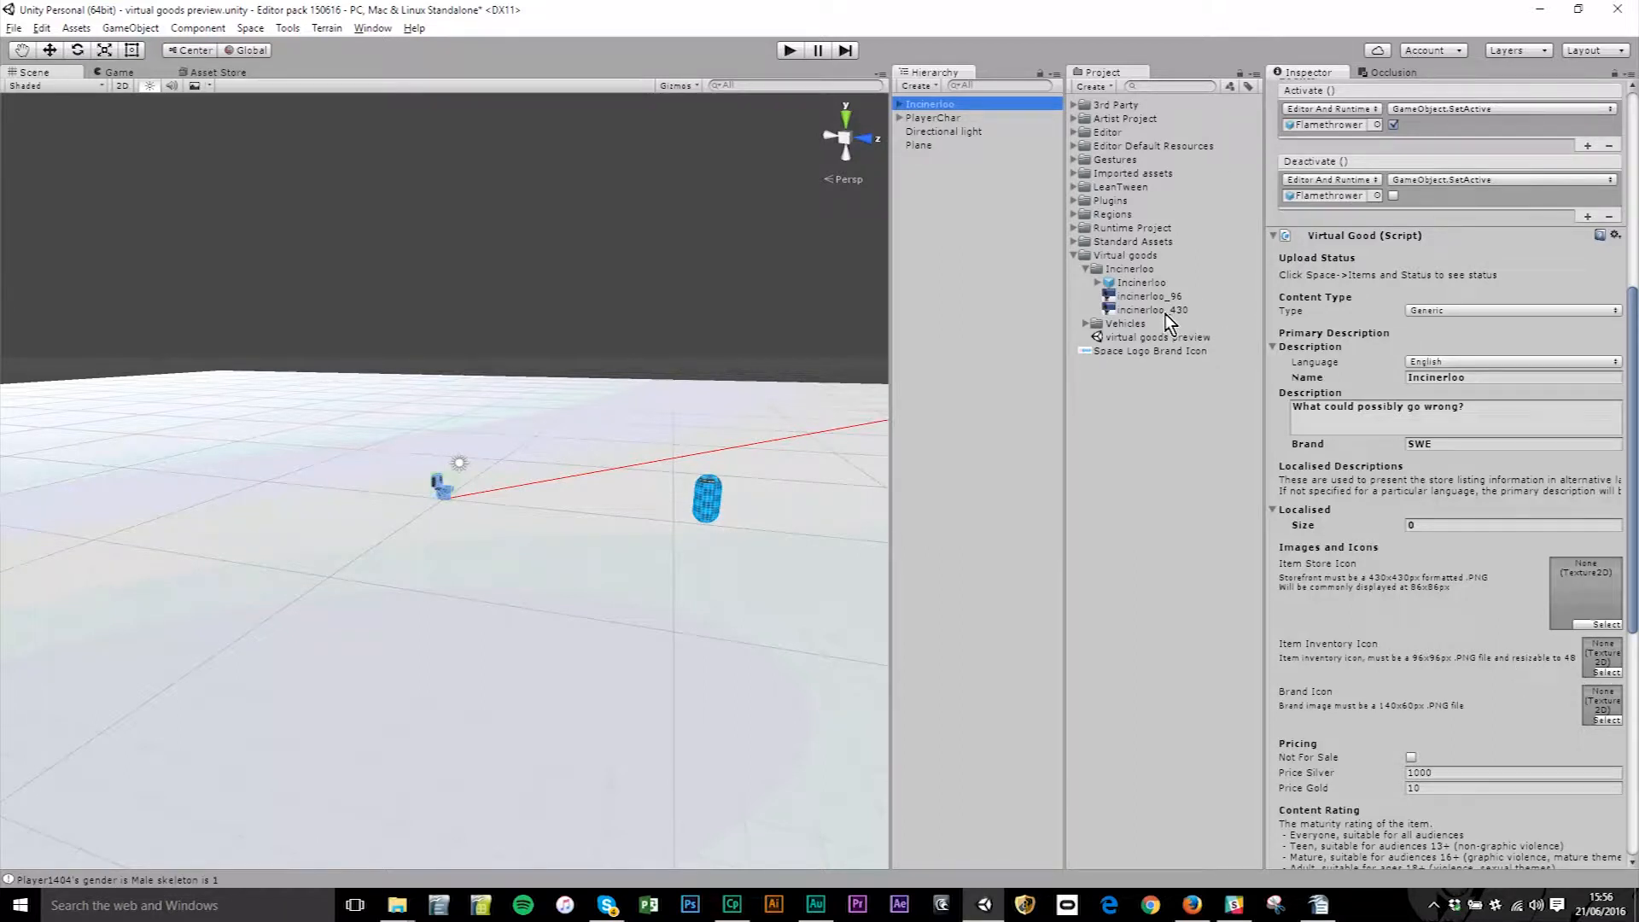
pyautogui.moveTo(1148, 309); pyautogui.dragTo(1574, 604)
pyautogui.moveTo(1157, 295); pyautogui.dragTo(1608, 659)
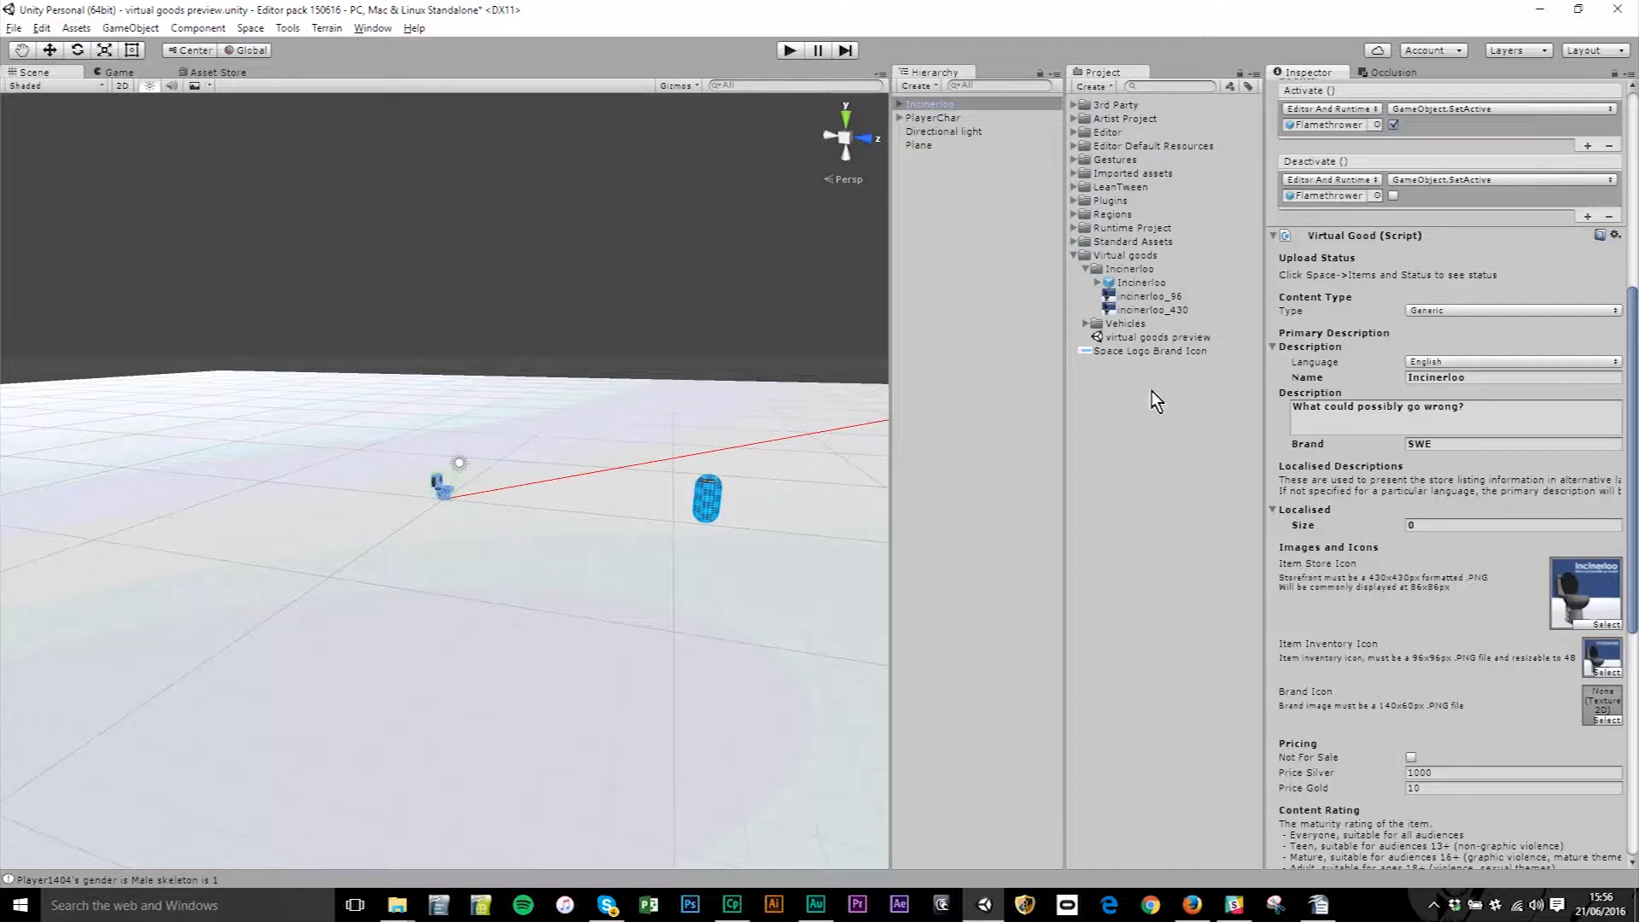
pyautogui.moveTo(1156, 351); pyautogui.dragTo(1610, 708)
# Step: Set the virtual good's silver price to -1
pyautogui.scroll(-3, 1417, 679)
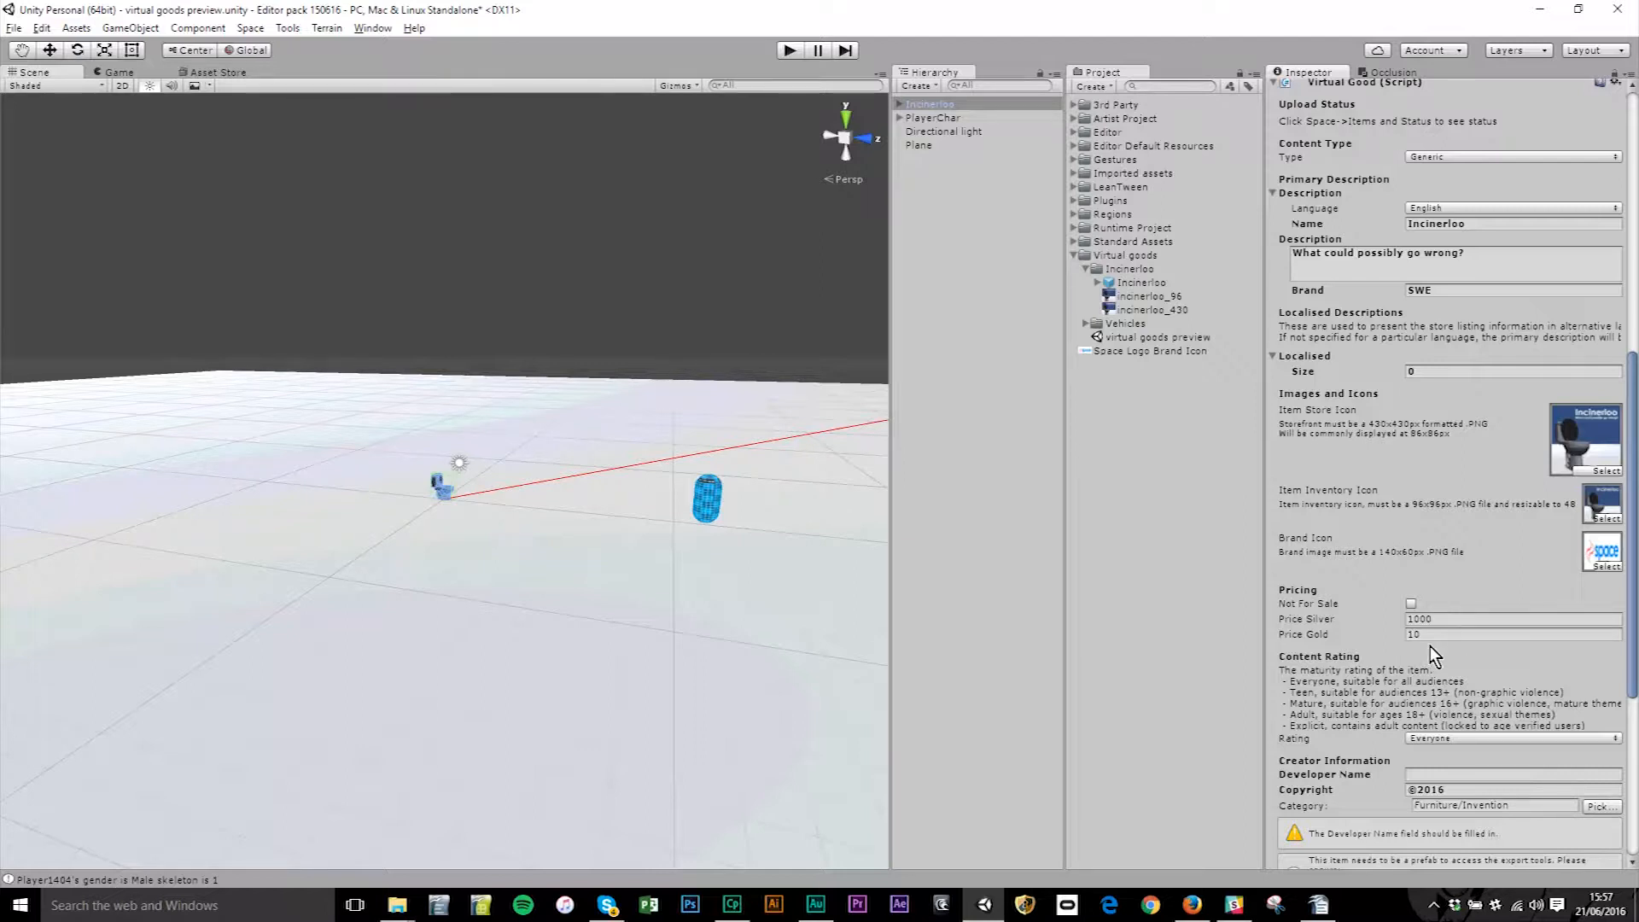
pyautogui.click(1437, 619)
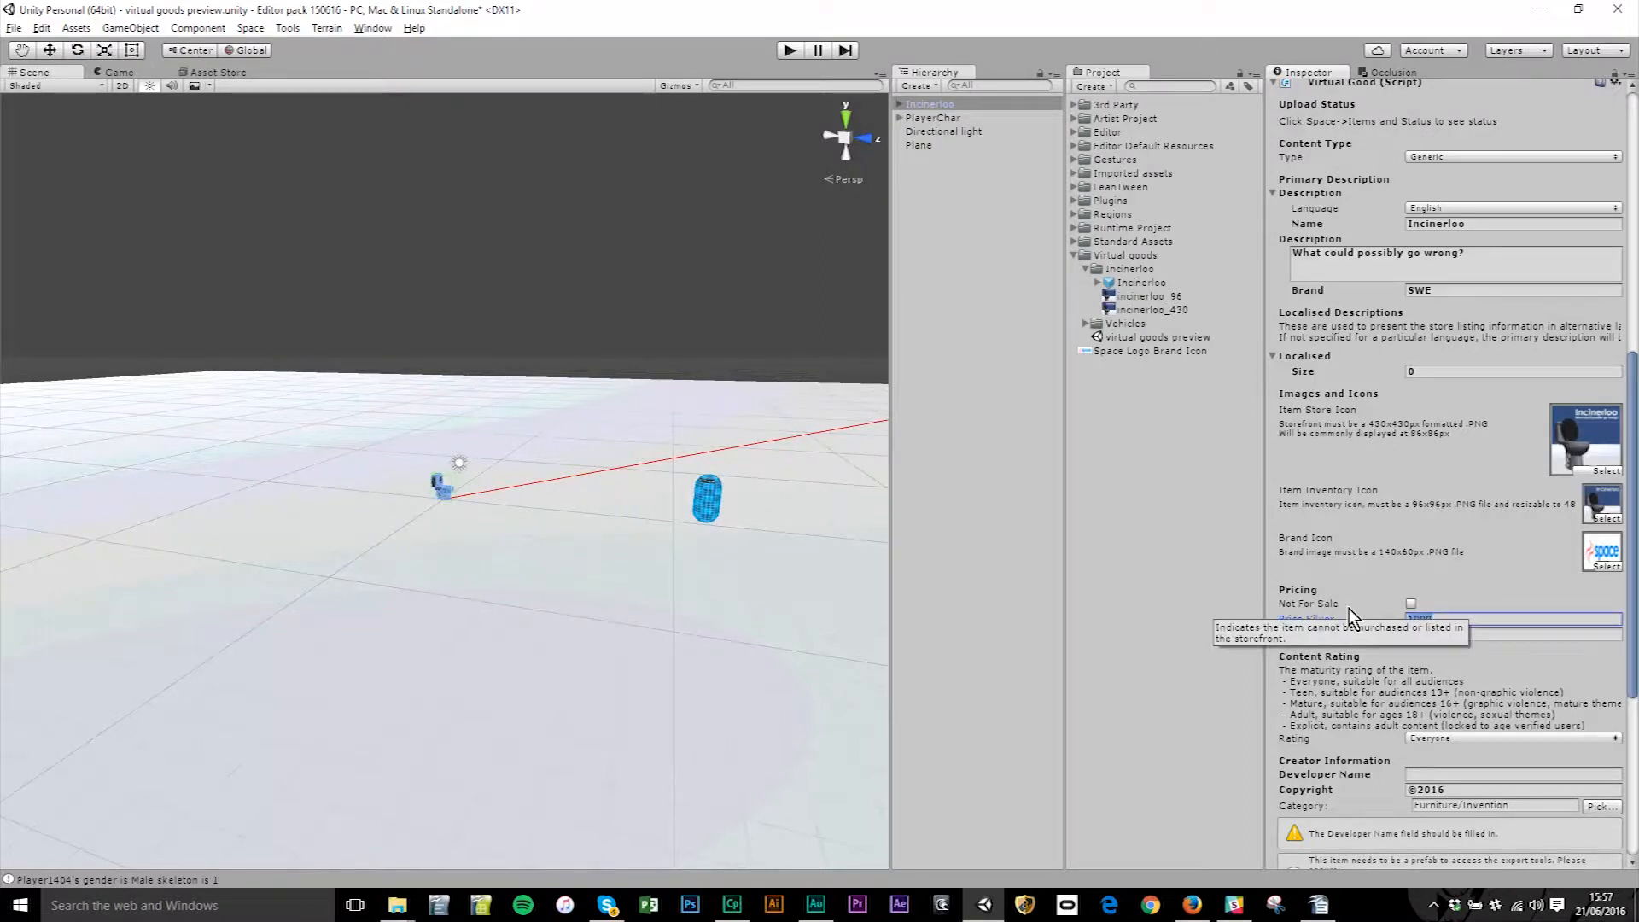
pyautogui.write('0')
pyautogui.press('Tab')
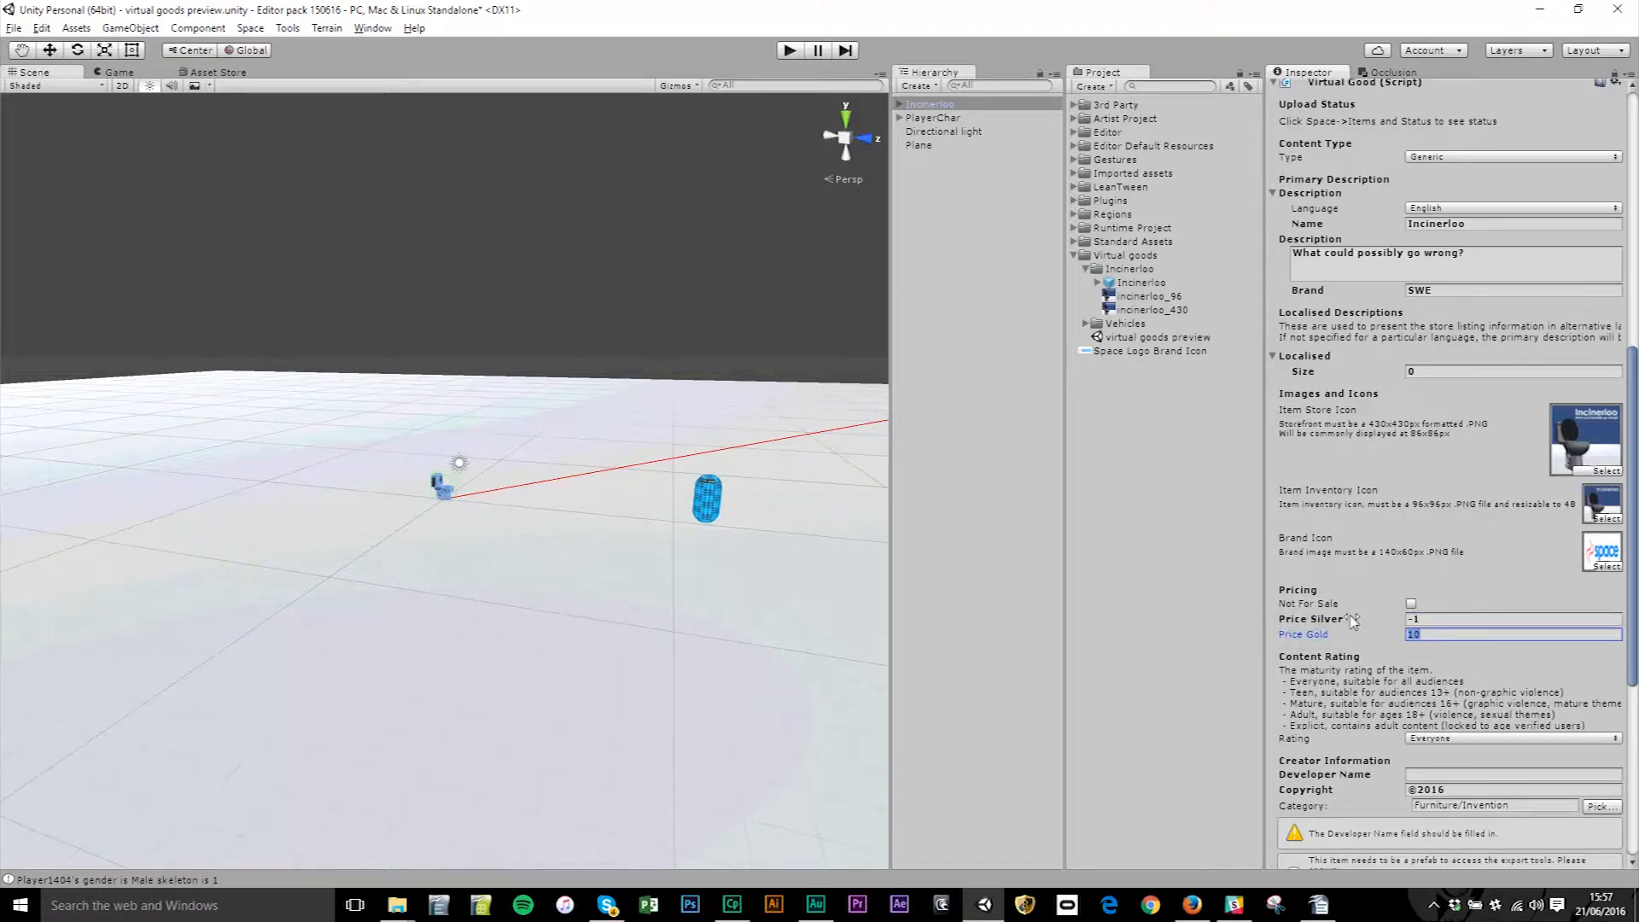
# Step: Set the virtual good's silver price to 1000 and its gold price to -1
pyautogui.click(1446, 620)
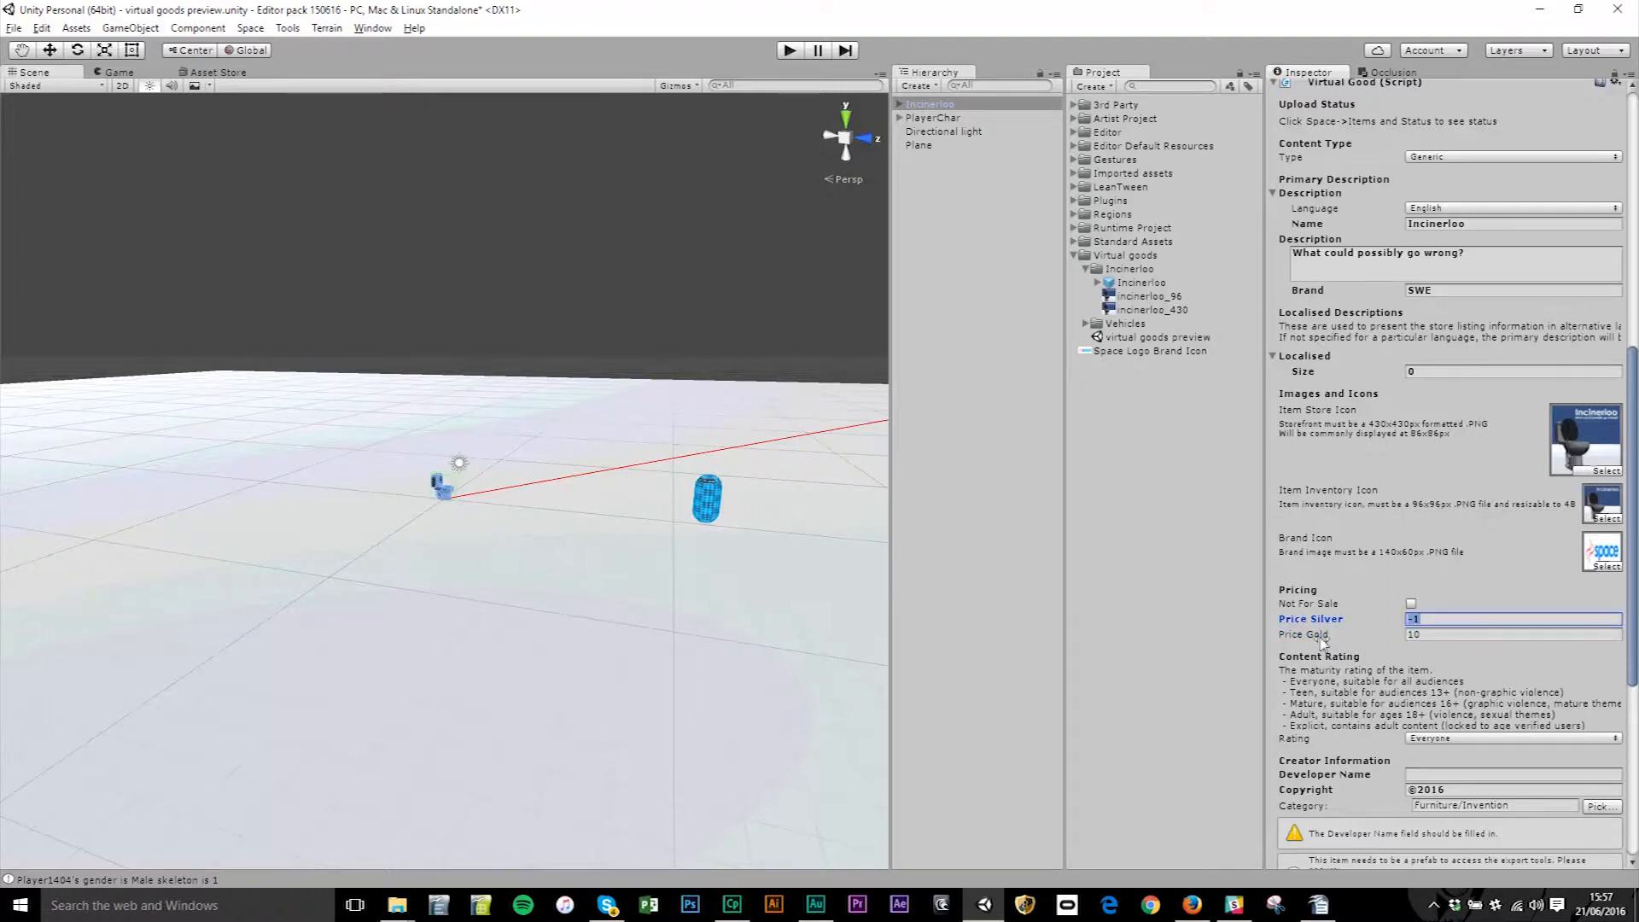
pyautogui.write('1000')
pyautogui.press('Tab')
pyautogui.write('-0')
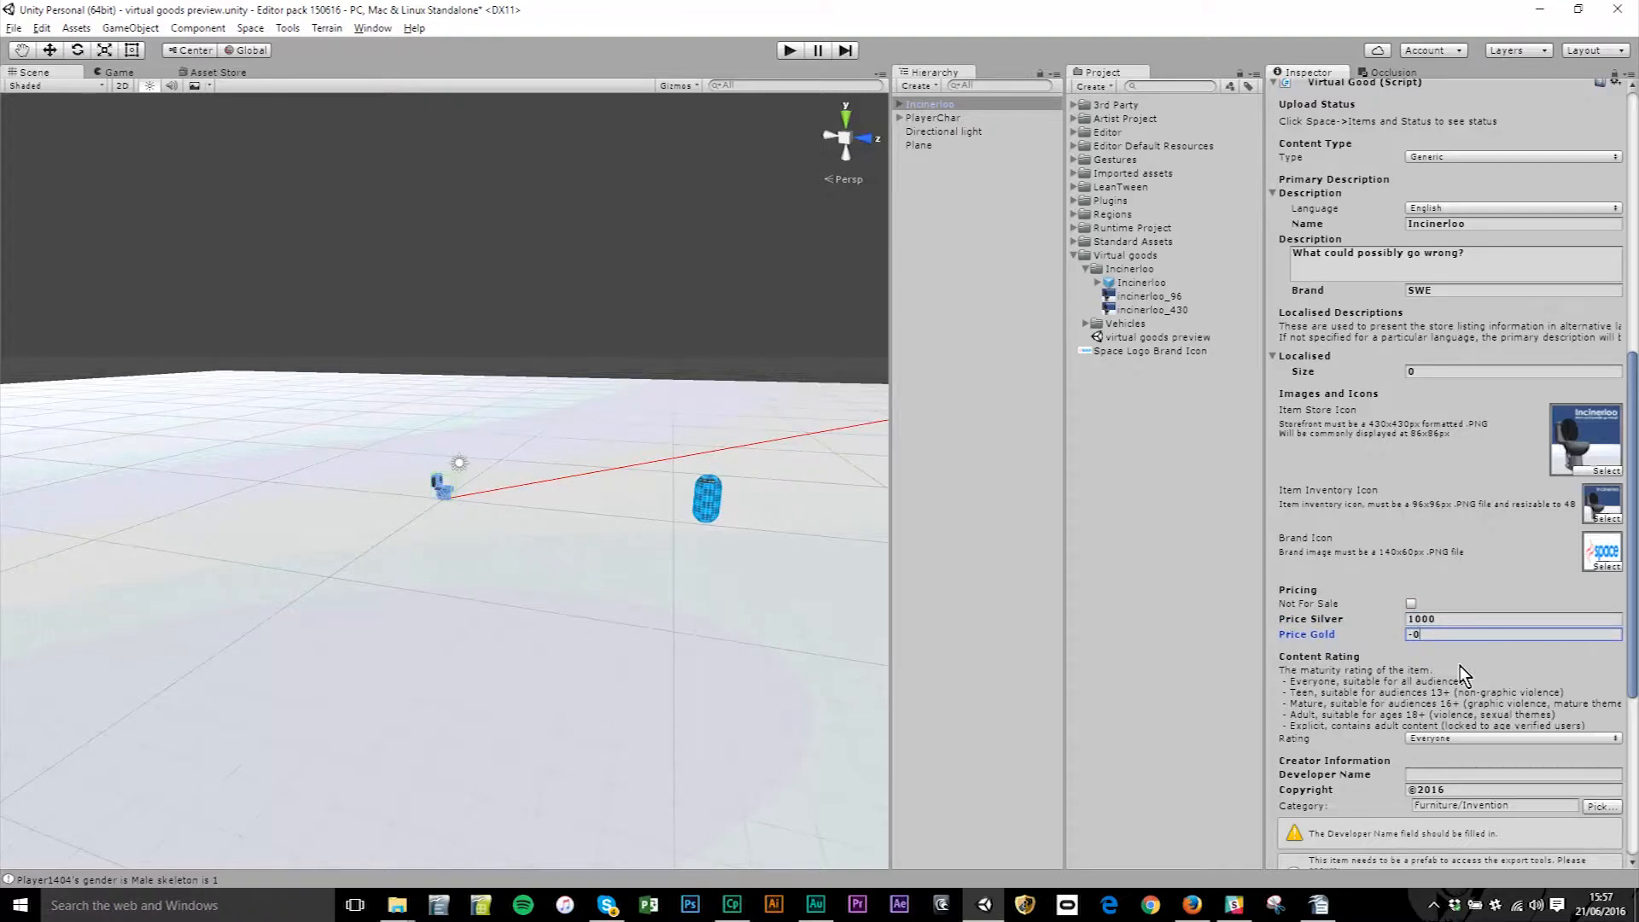
pyautogui.press('Tab')
pyautogui.hotkey('shift', 'Tab')
pyautogui.write('-1')
pyautogui.press('Tab')
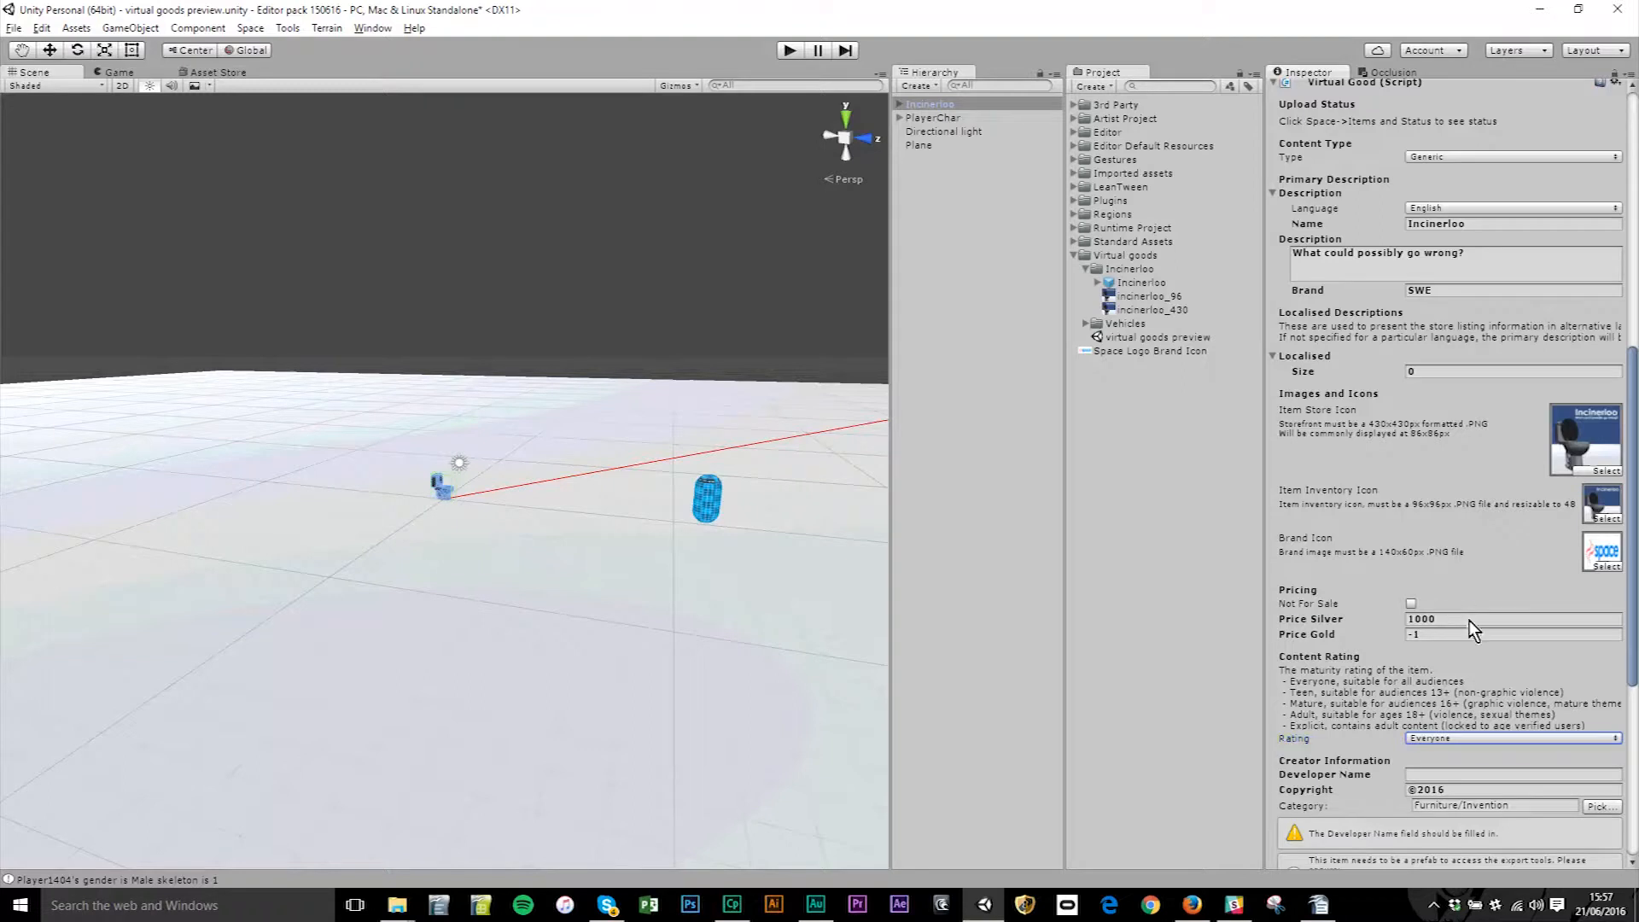
# Step: Set the virtual good's gold price to 10
pyautogui.click(1468, 620)
pyautogui.moveTo(1309, 601)
pyautogui.press('Tab')
pyautogui.write('10')
pyautogui.press('Tab')
# Step: Review the available content ratings for the virtual good and the creator information below them
pyautogui.scroll(-3, 1502, 673)
pyautogui.click(1509, 637)
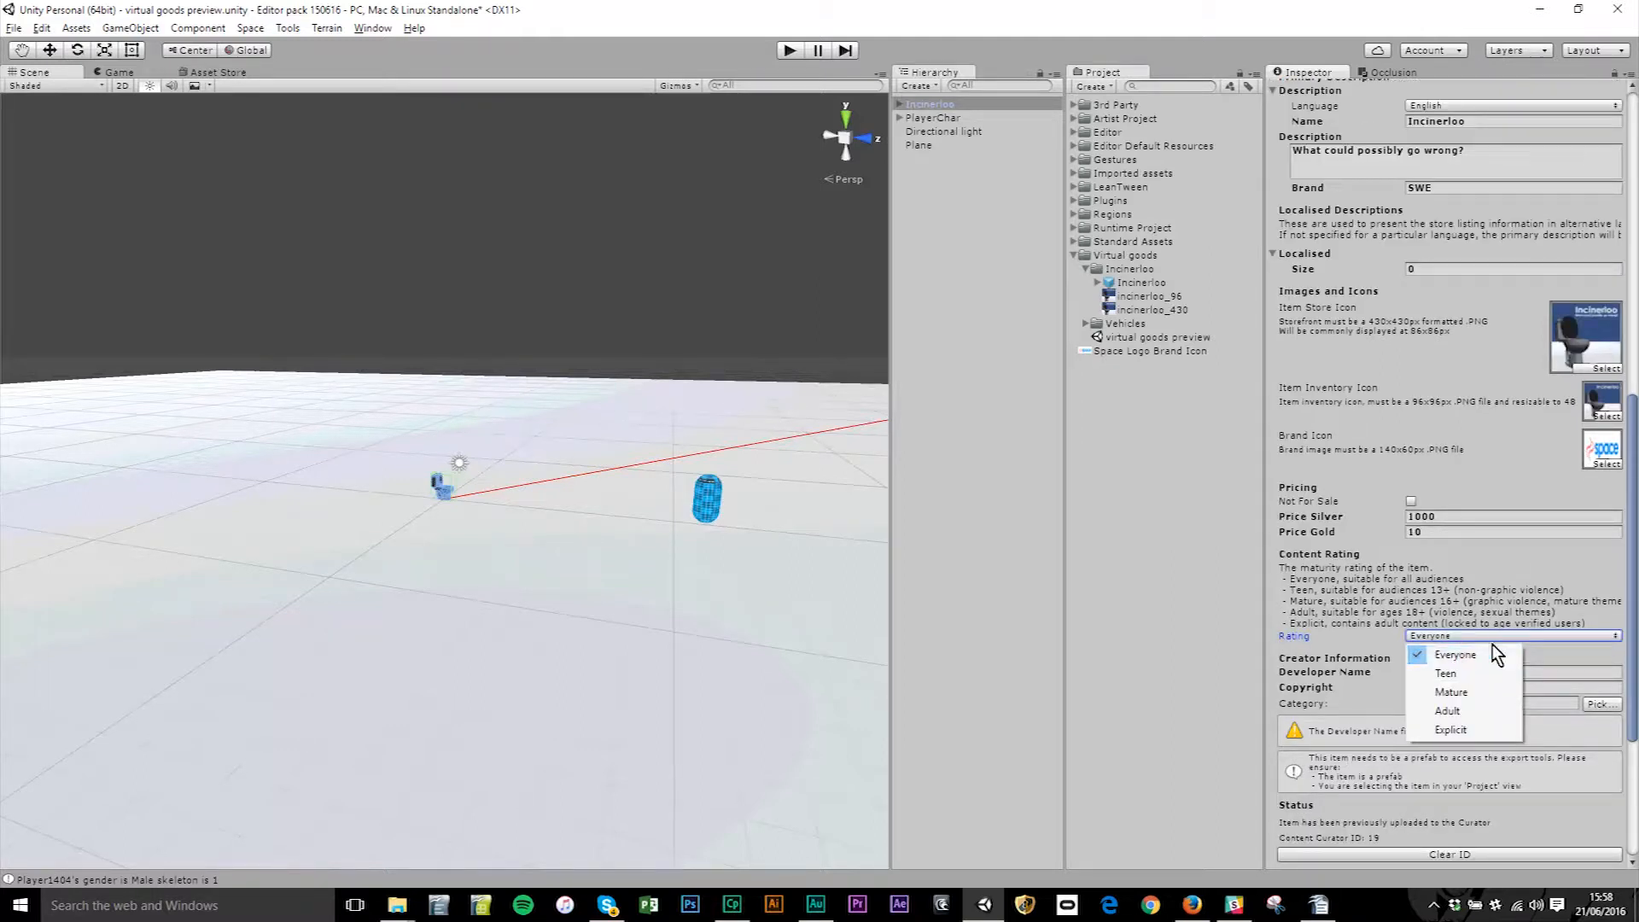
pyautogui.click(1357, 637)
pyautogui.scroll(-3, 1360, 686)
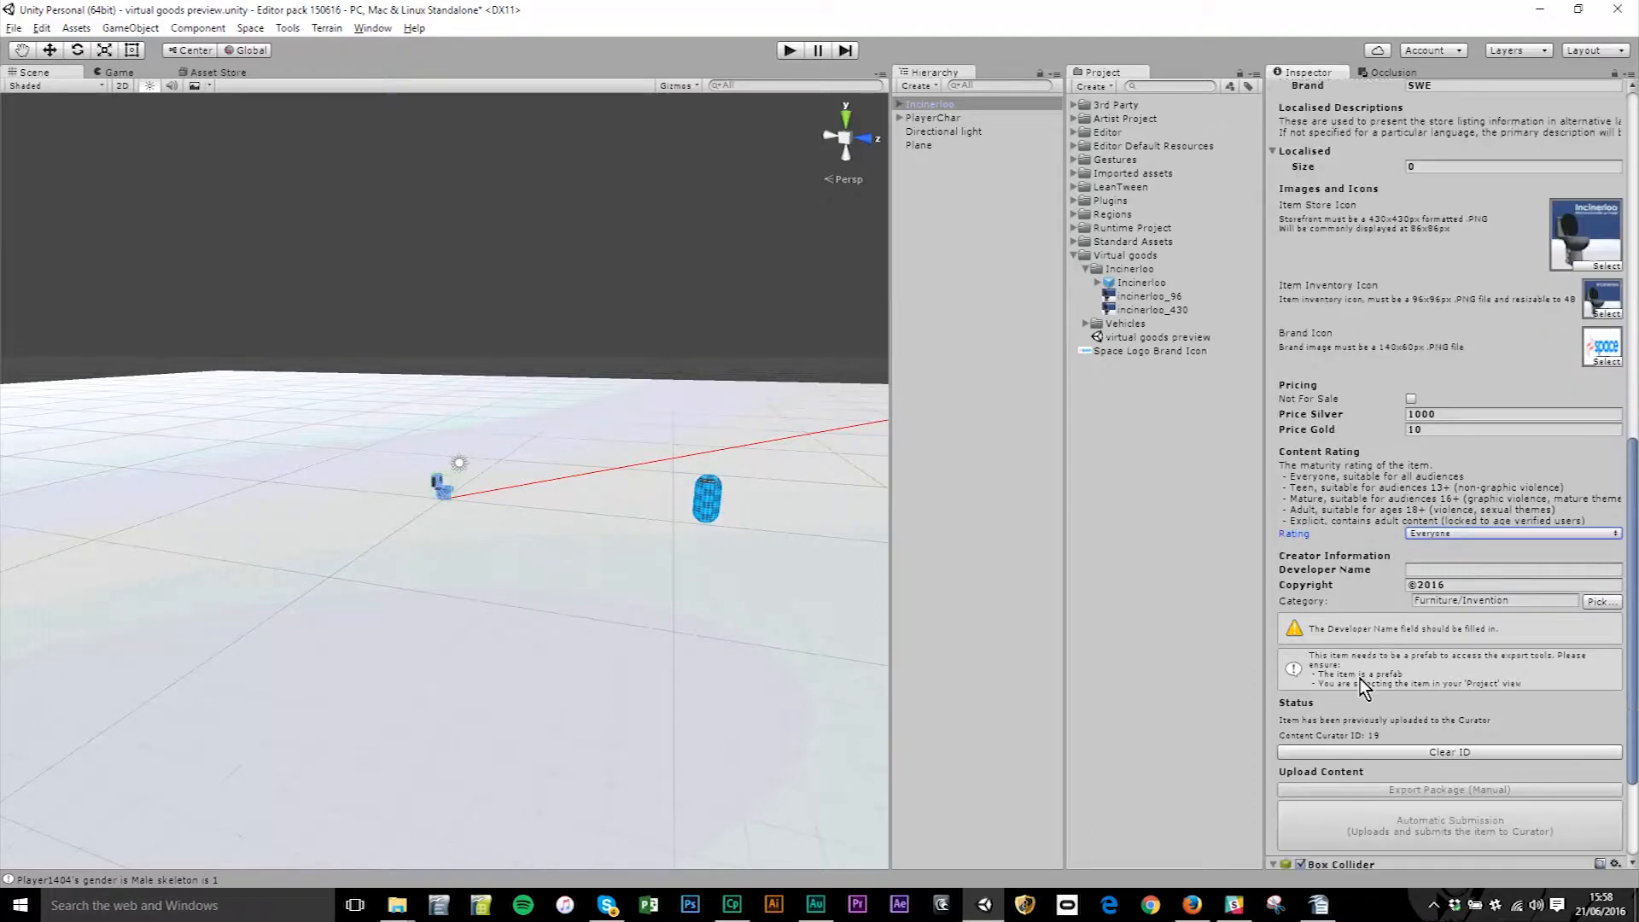
# Step: Set the virtual good's developer name to Sine Wave Entertainment
pyautogui.click(1502, 570)
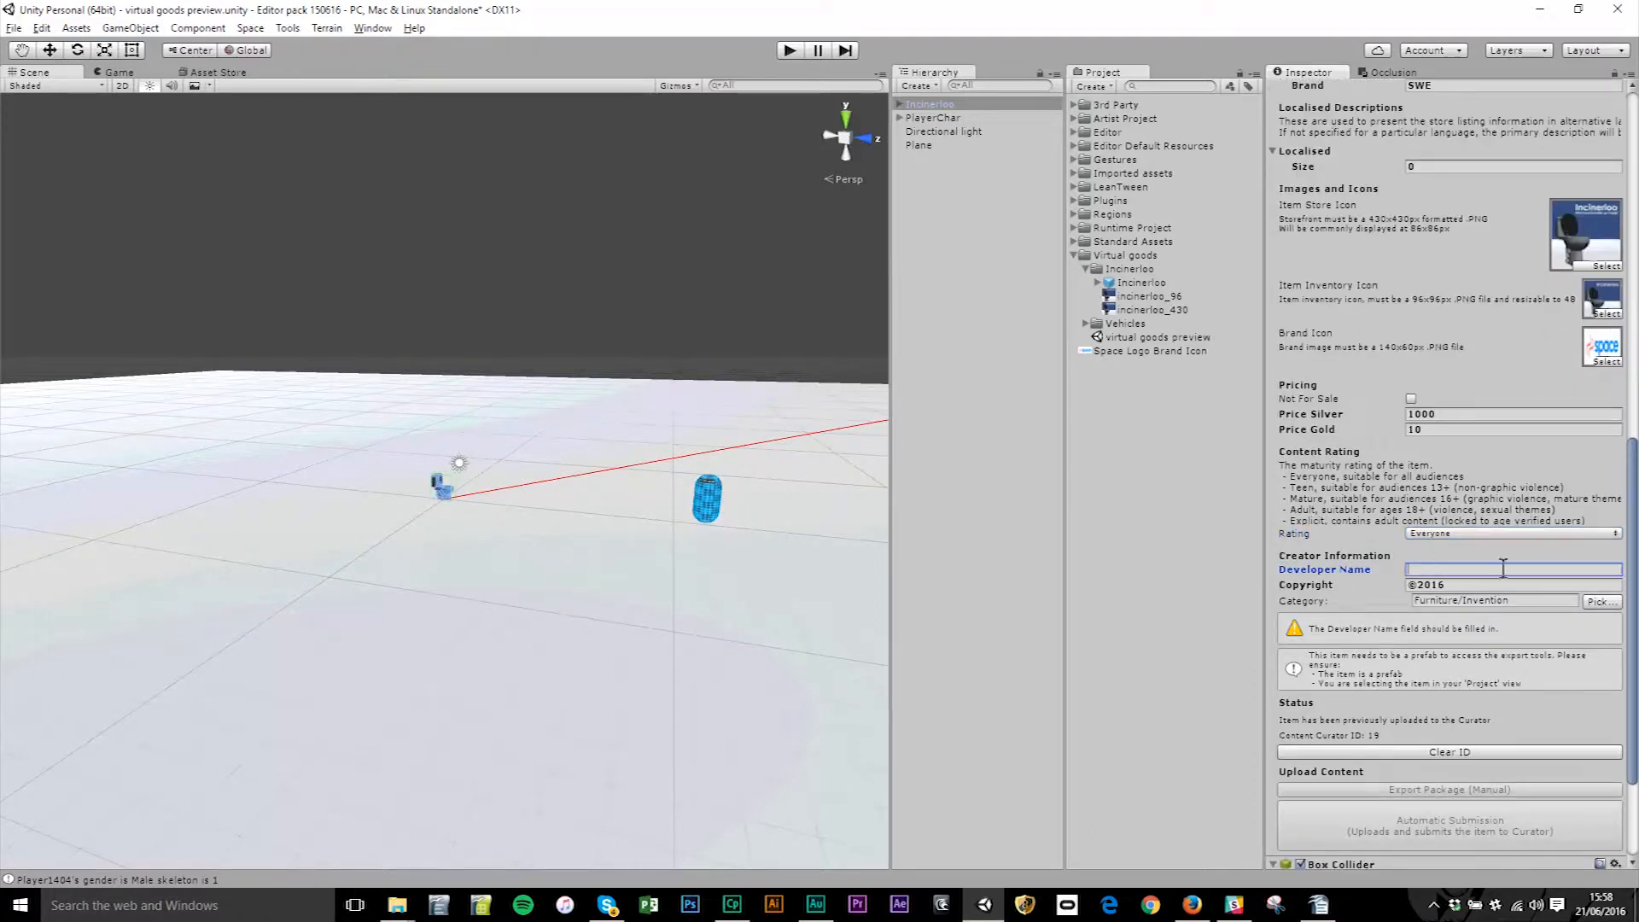
pyautogui.write('Sine W')
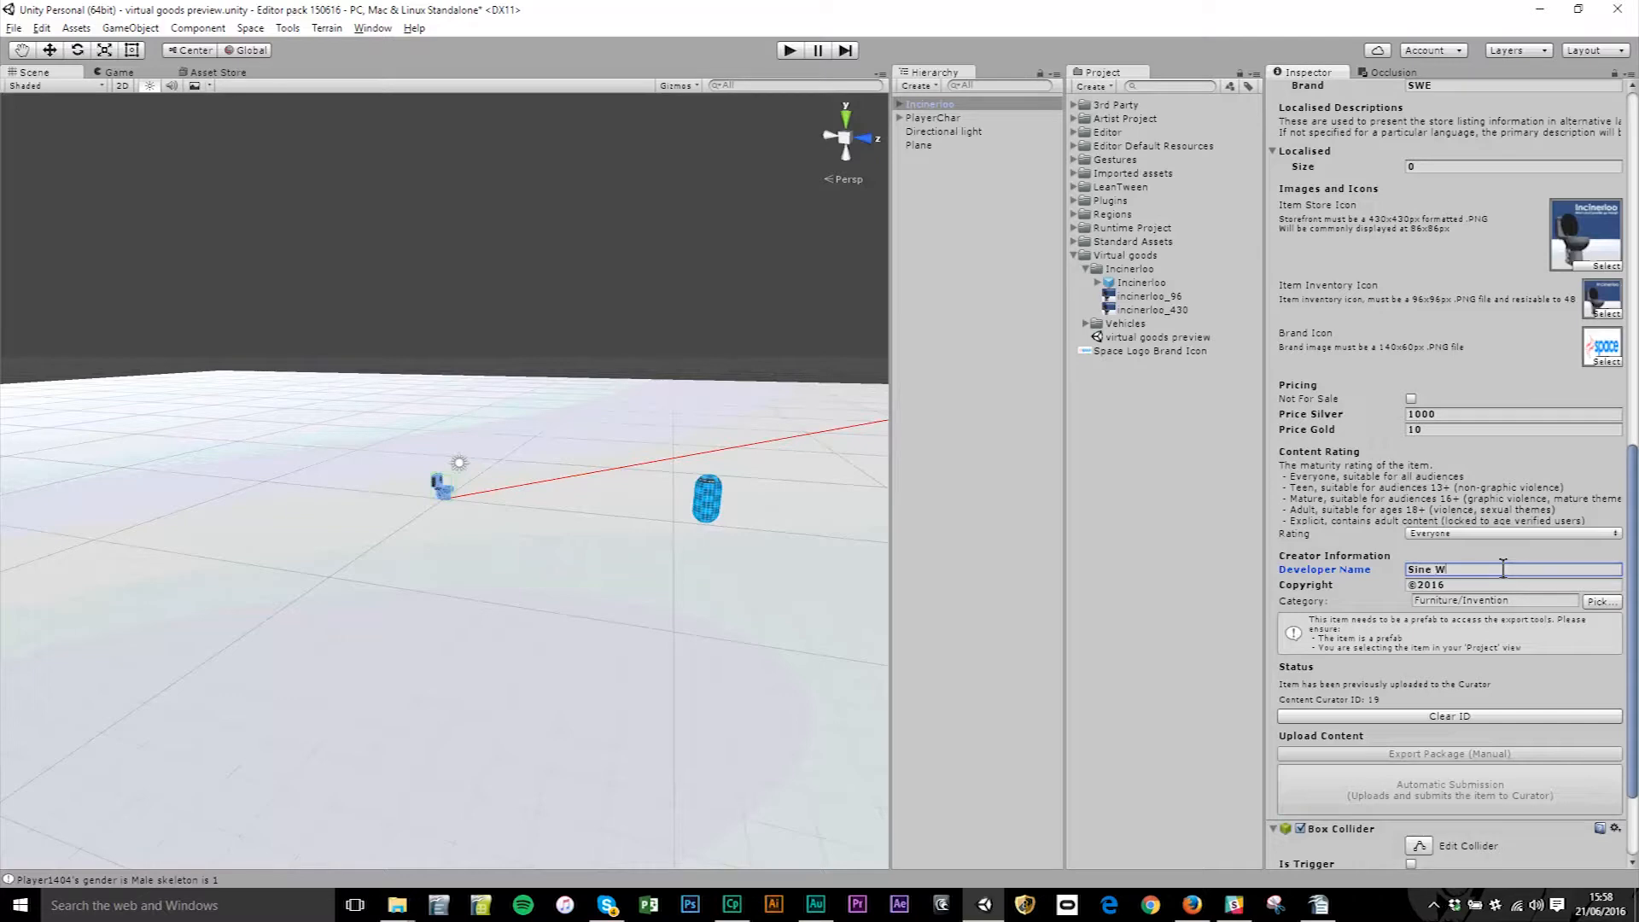
pyautogui.write('ave Entertainment')
# Step: Complete the copyright notice so that it reads "©2016 Sine Wave Entertainment", reusing the developer name
pyautogui.scroll(5, 1524, 533)
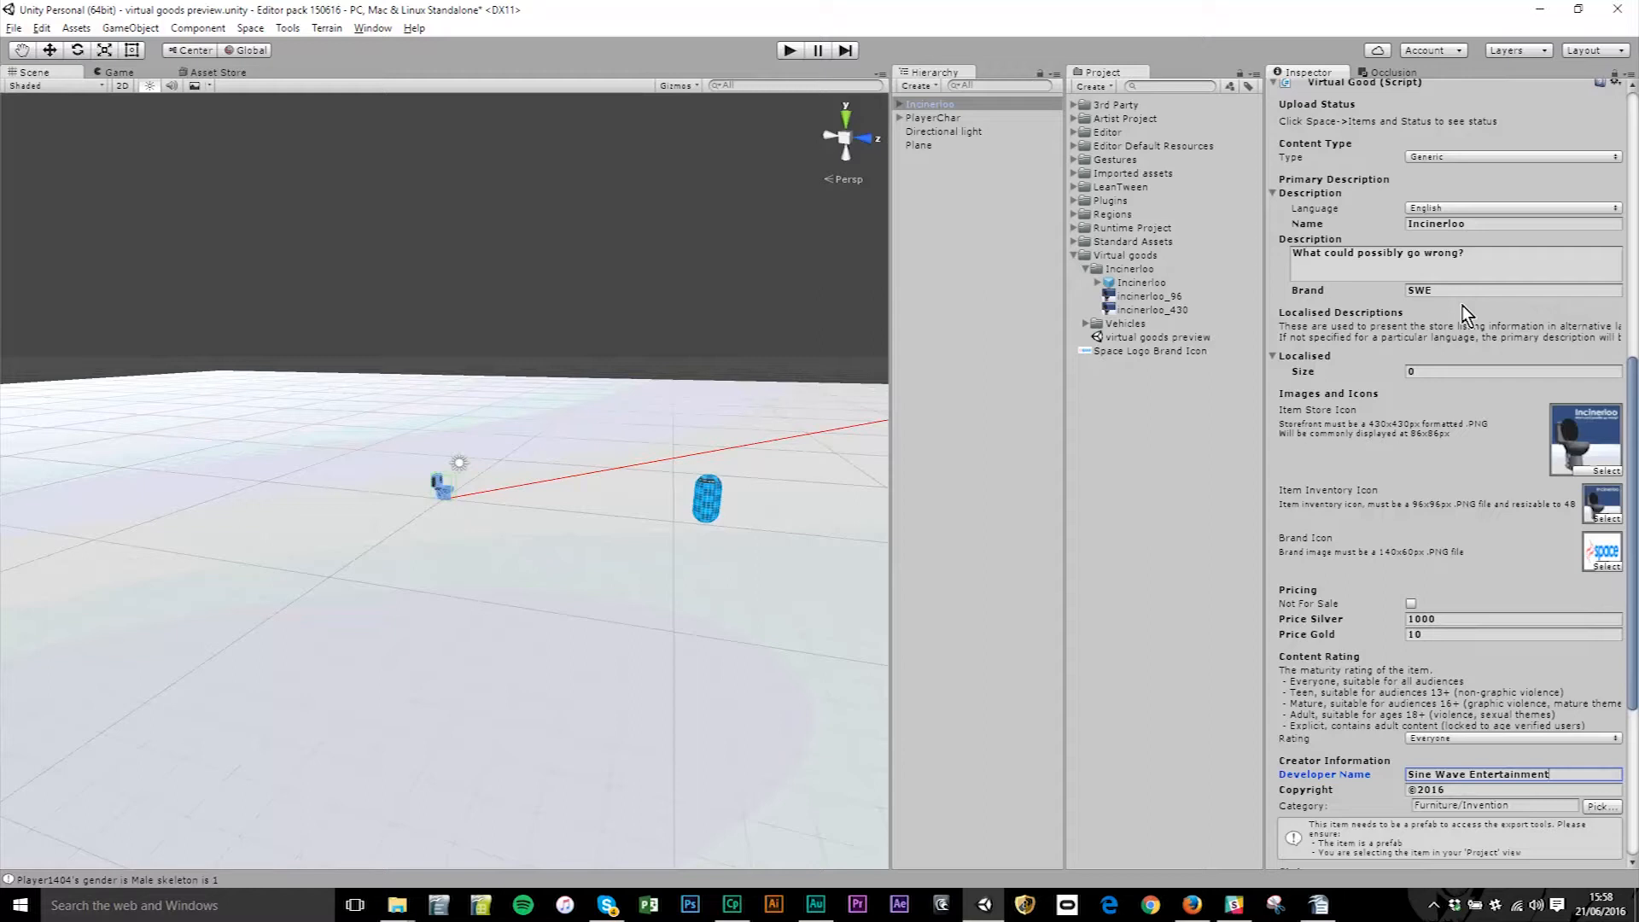
pyautogui.scroll(-4, 1462, 313)
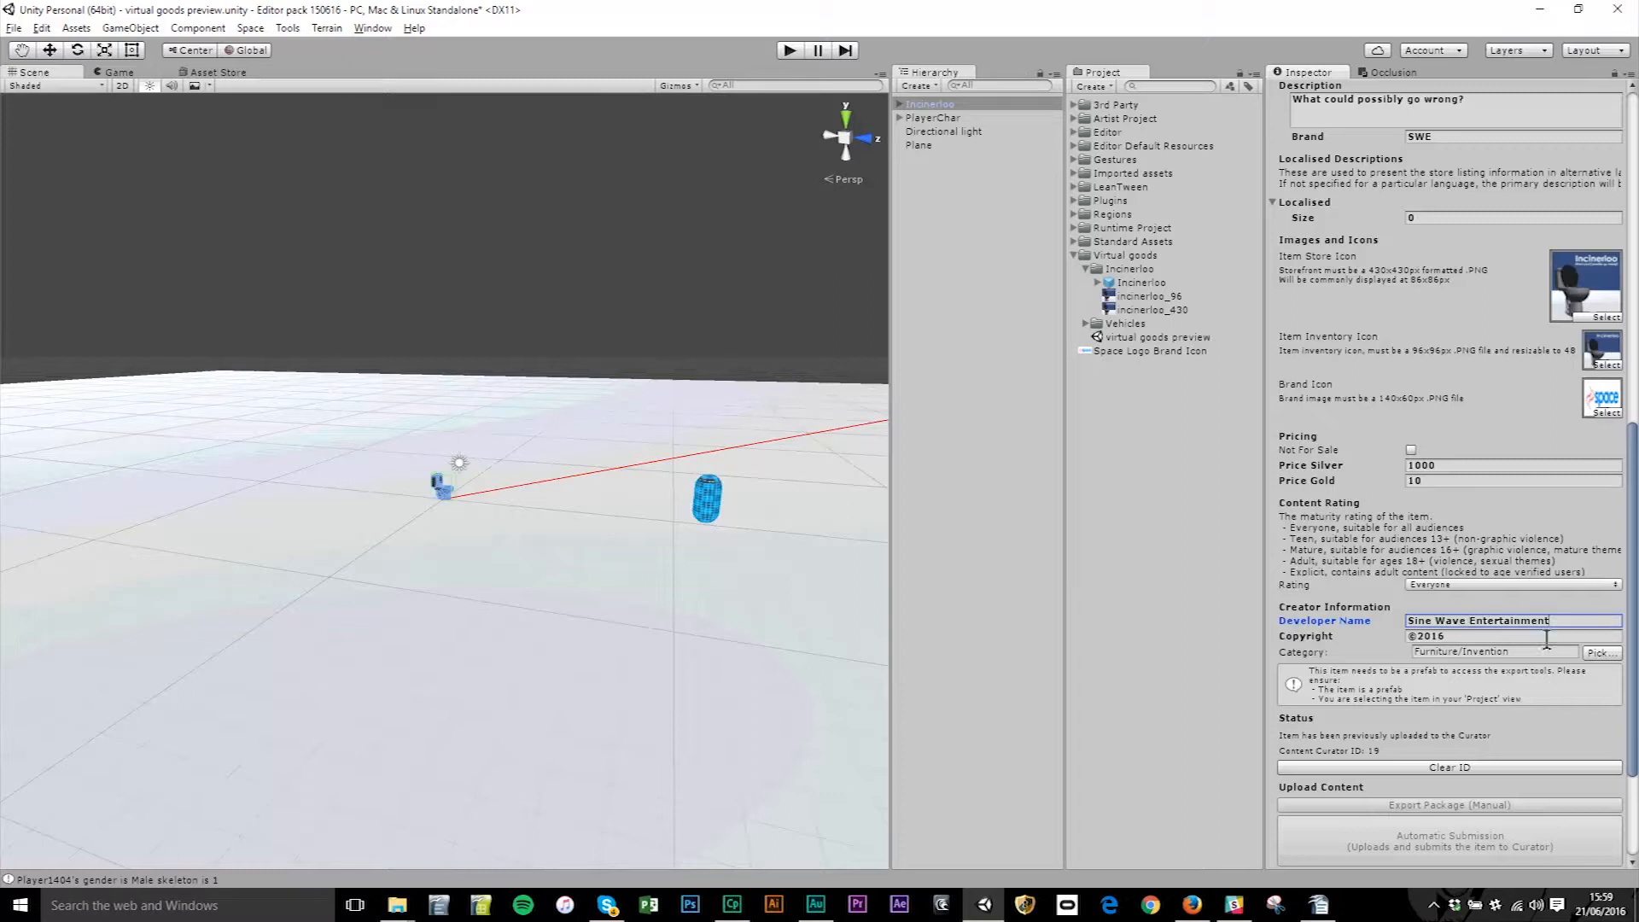
pyautogui.click(1487, 634)
pyautogui.click(1536, 636)
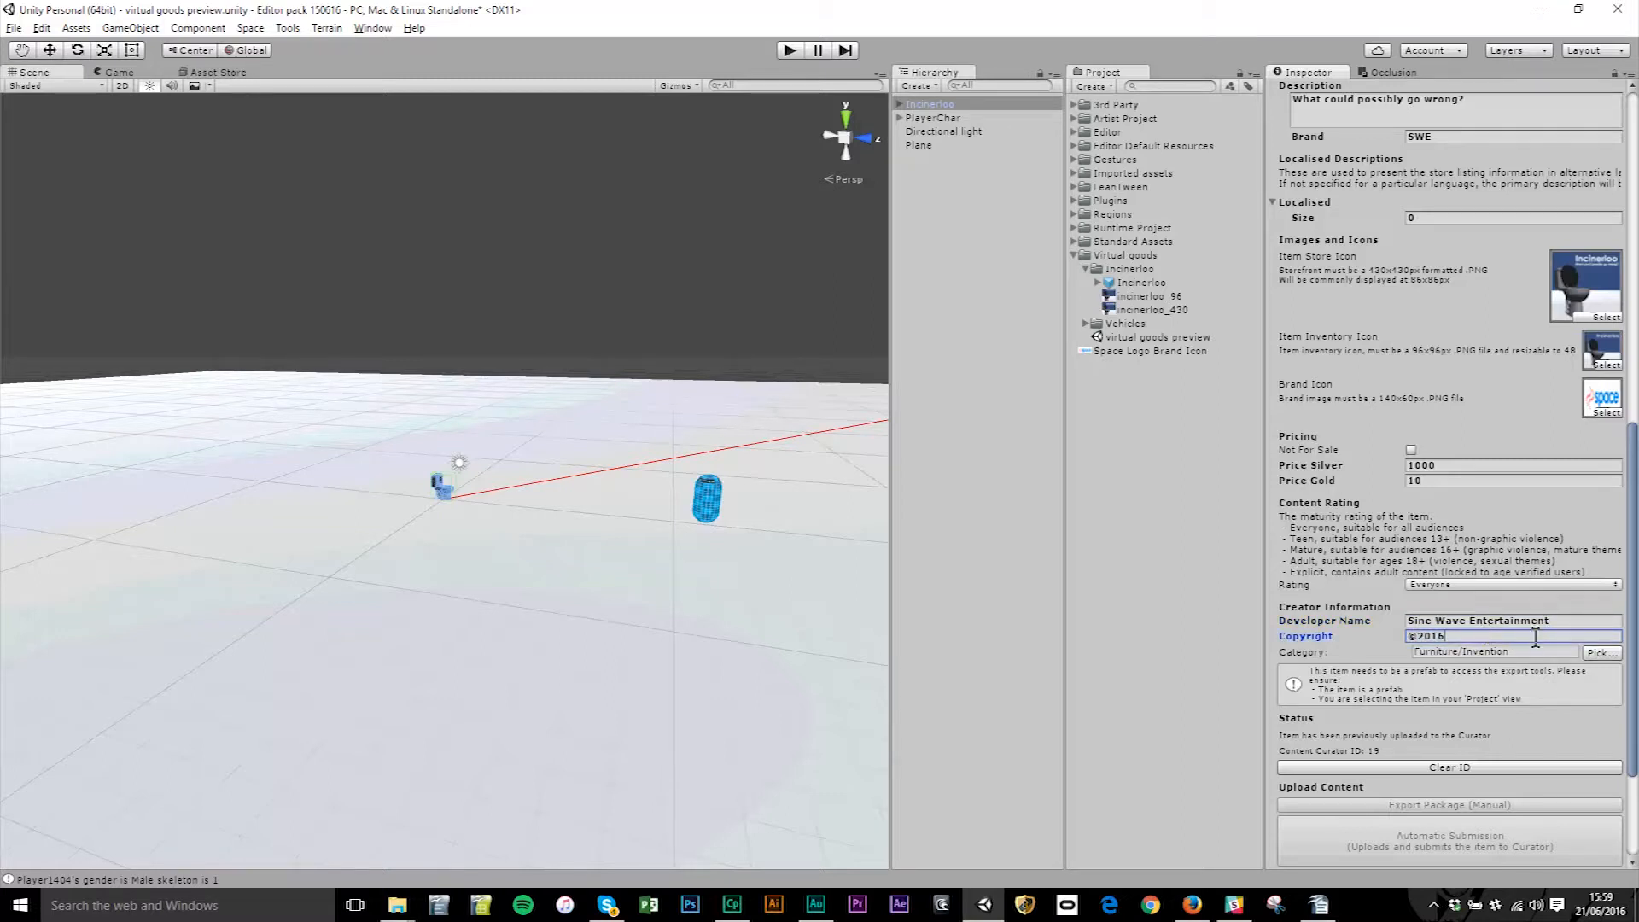
pyautogui.hotkey('shift', 'Tab')
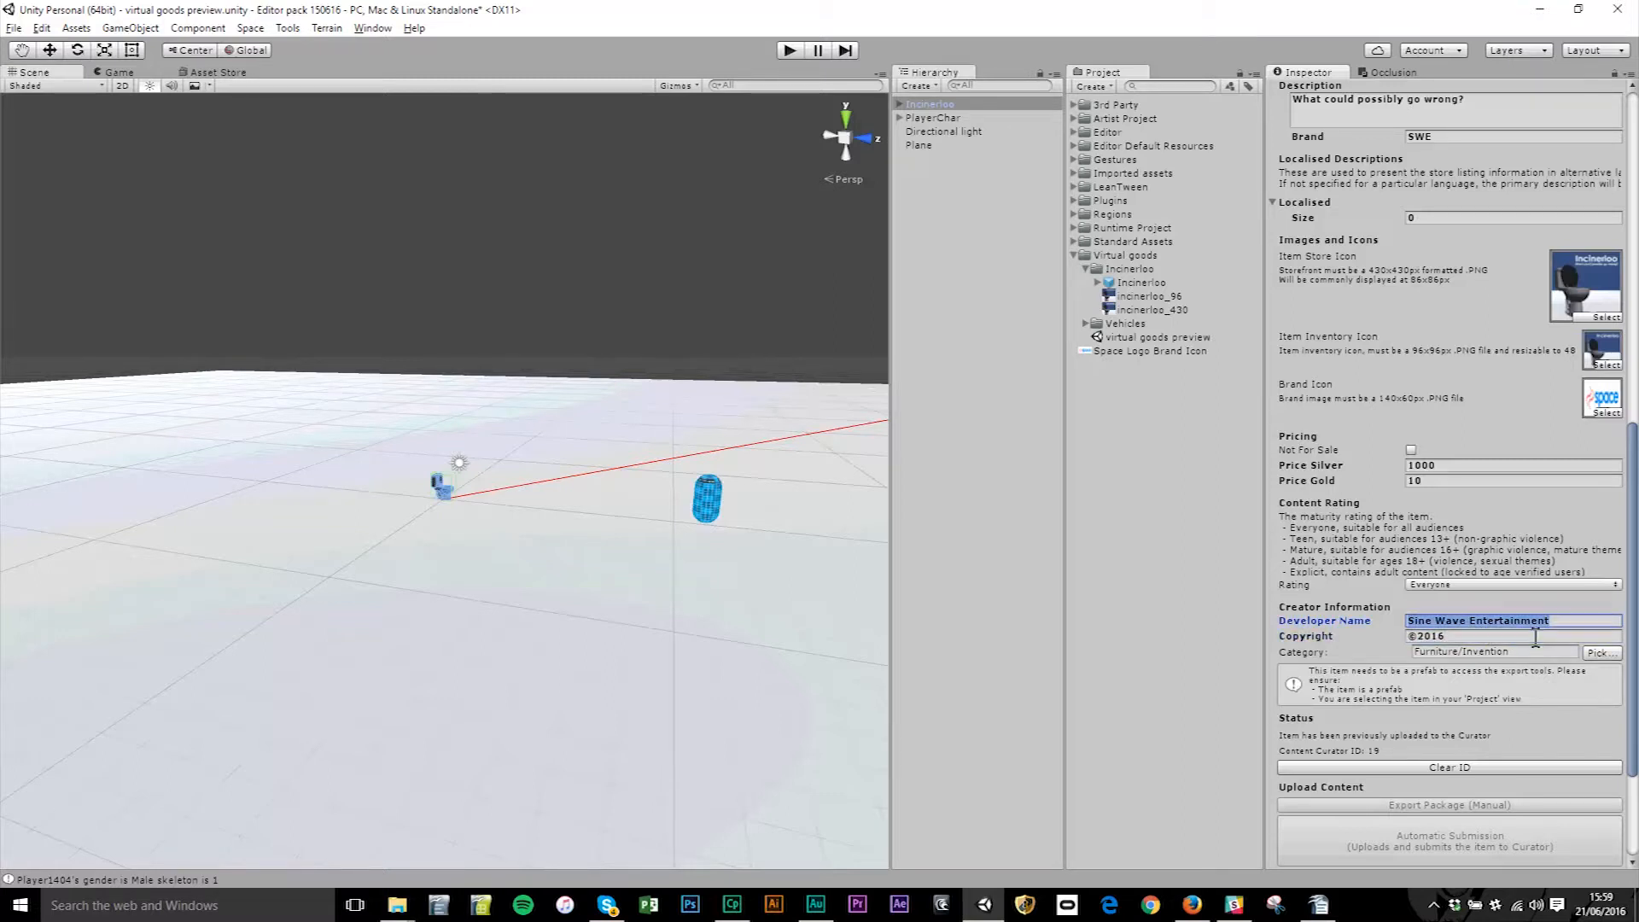
pyautogui.hotkey('ctrl', 'c')
pyautogui.press('Tab')
pyautogui.click(1535, 637)
pyautogui.hotkey('ctrl', 'v')
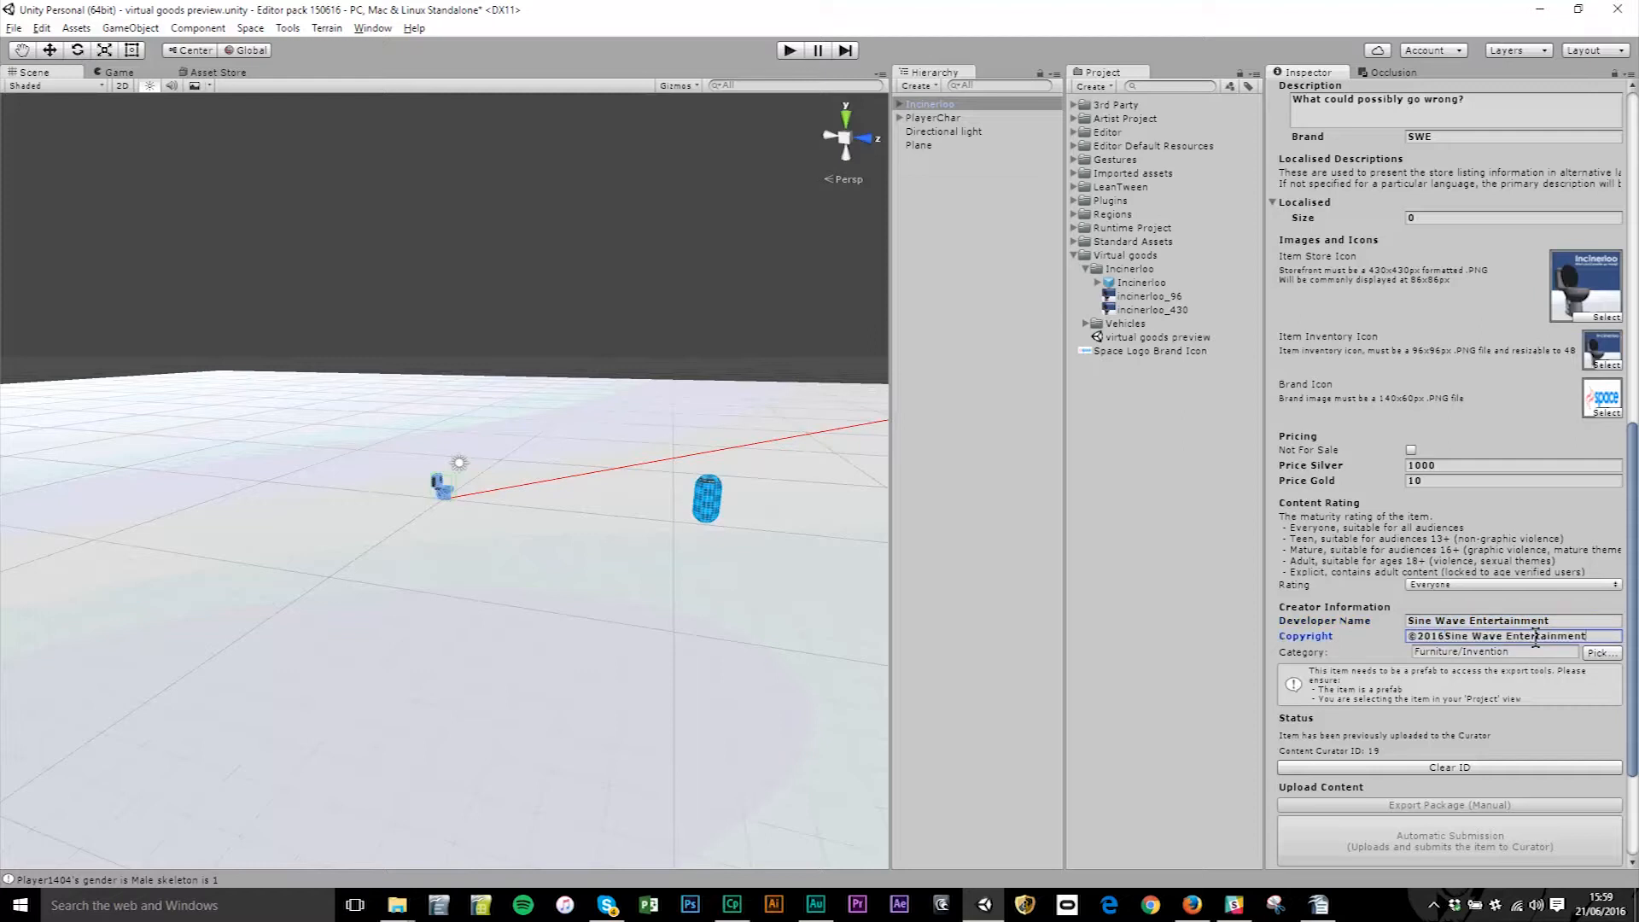
# Step: Look through the categories available for the virtual good, including the Furniture subcategories, without picking one
pyautogui.click(1593, 653)
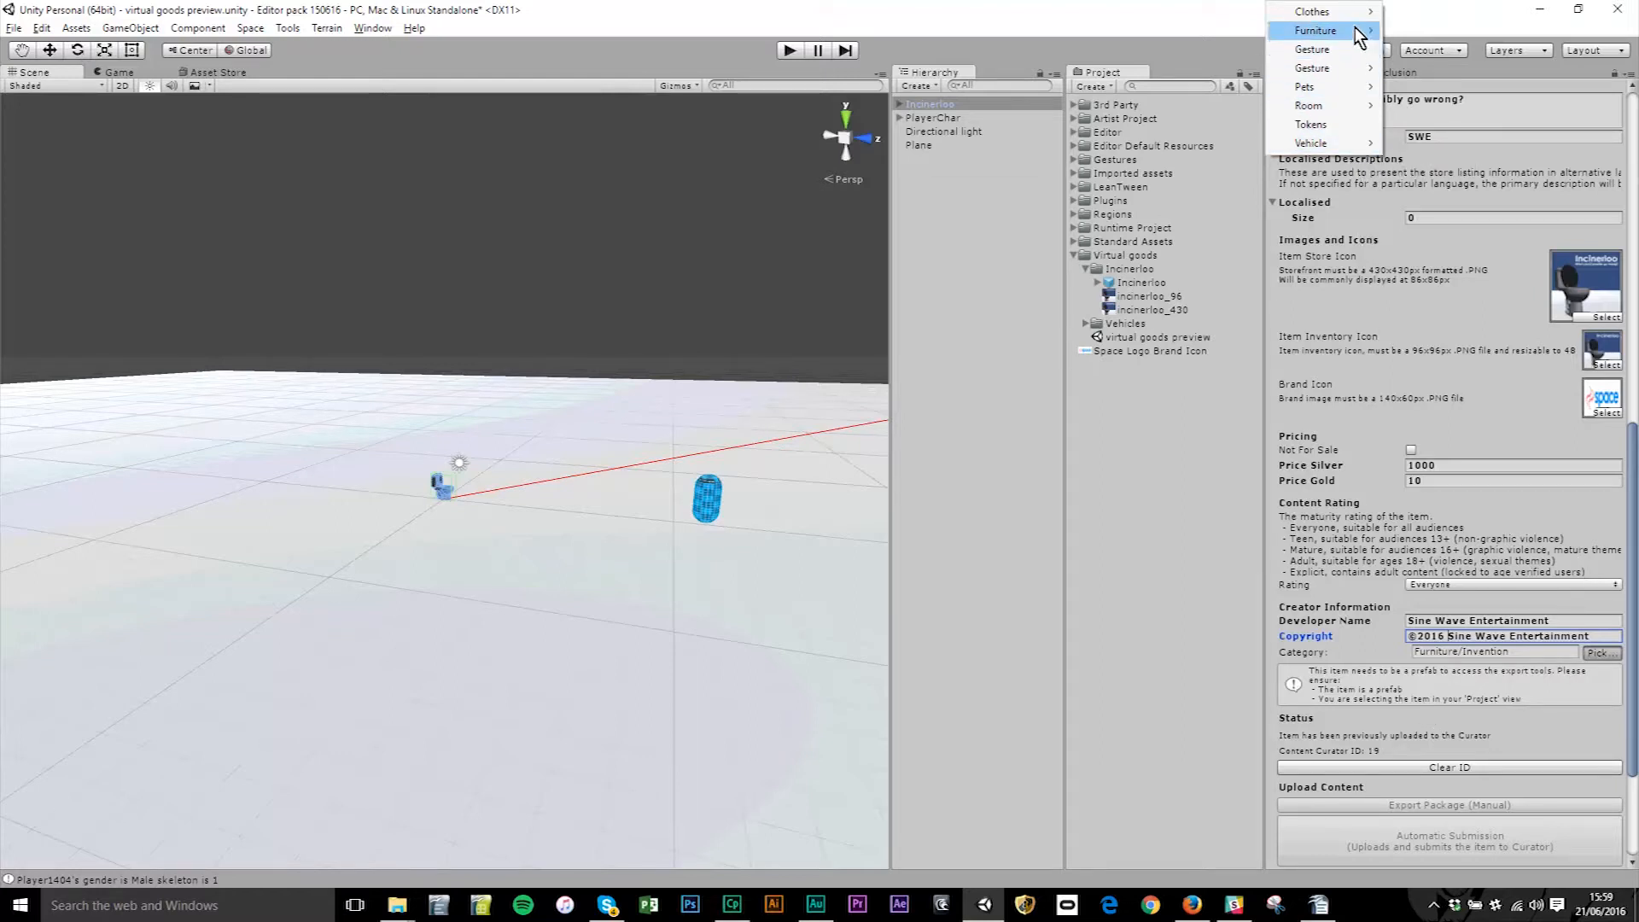
pyautogui.moveTo(1377, 29)
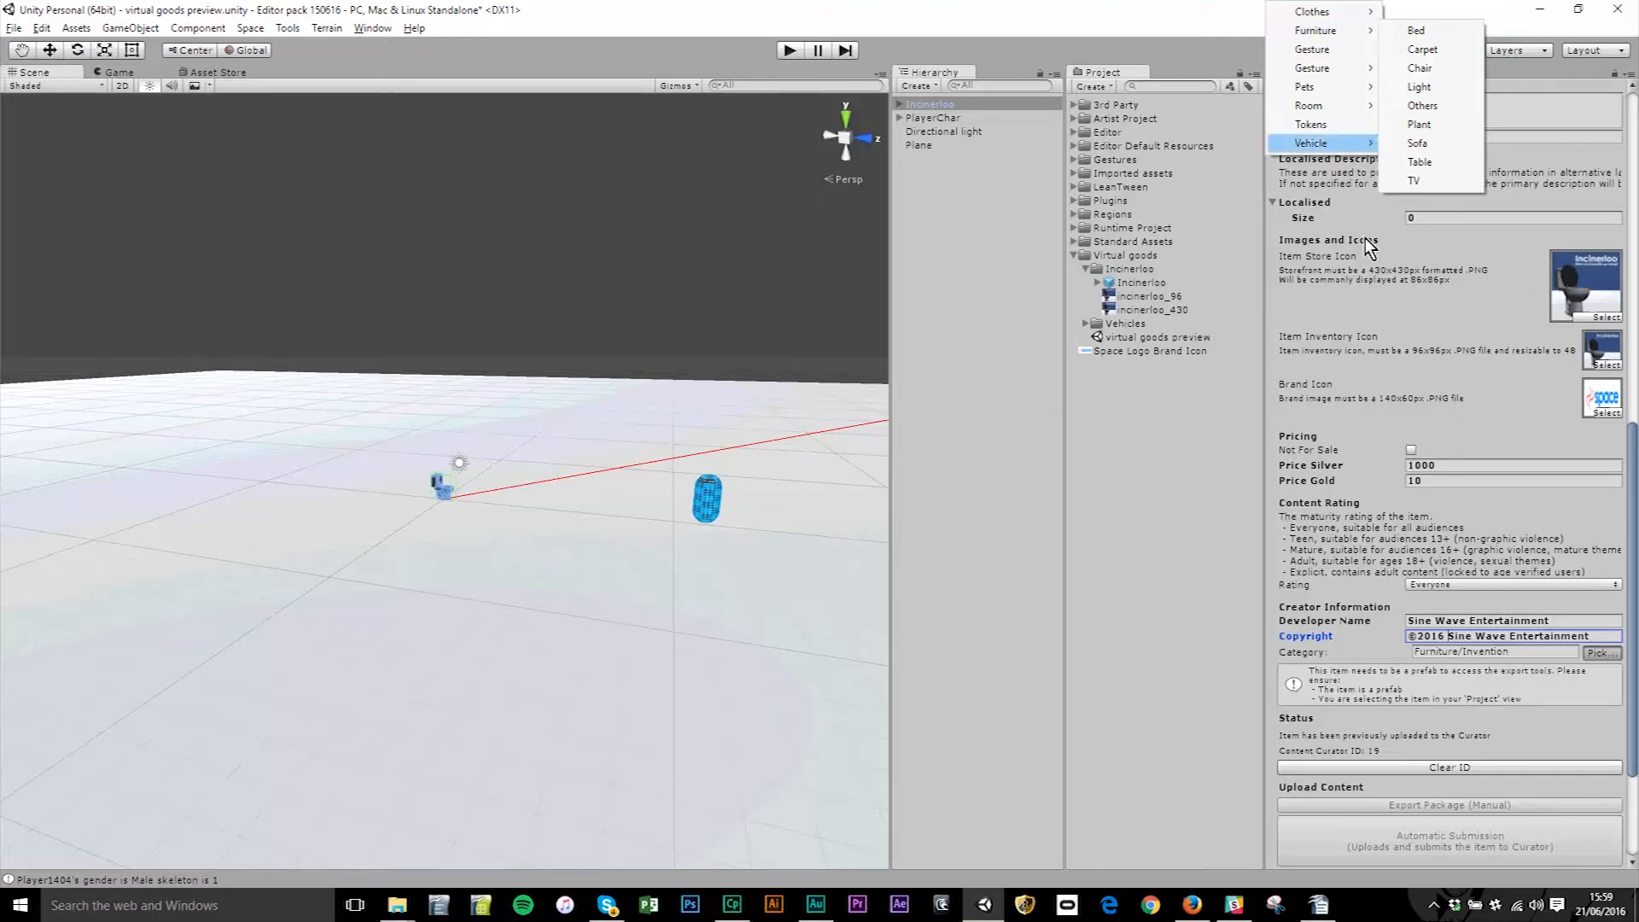
pyautogui.click(1441, 351)
# Step: Apply the changes made on the Incinerloo scene object to its prefab
pyautogui.scroll(-3, 1441, 351)
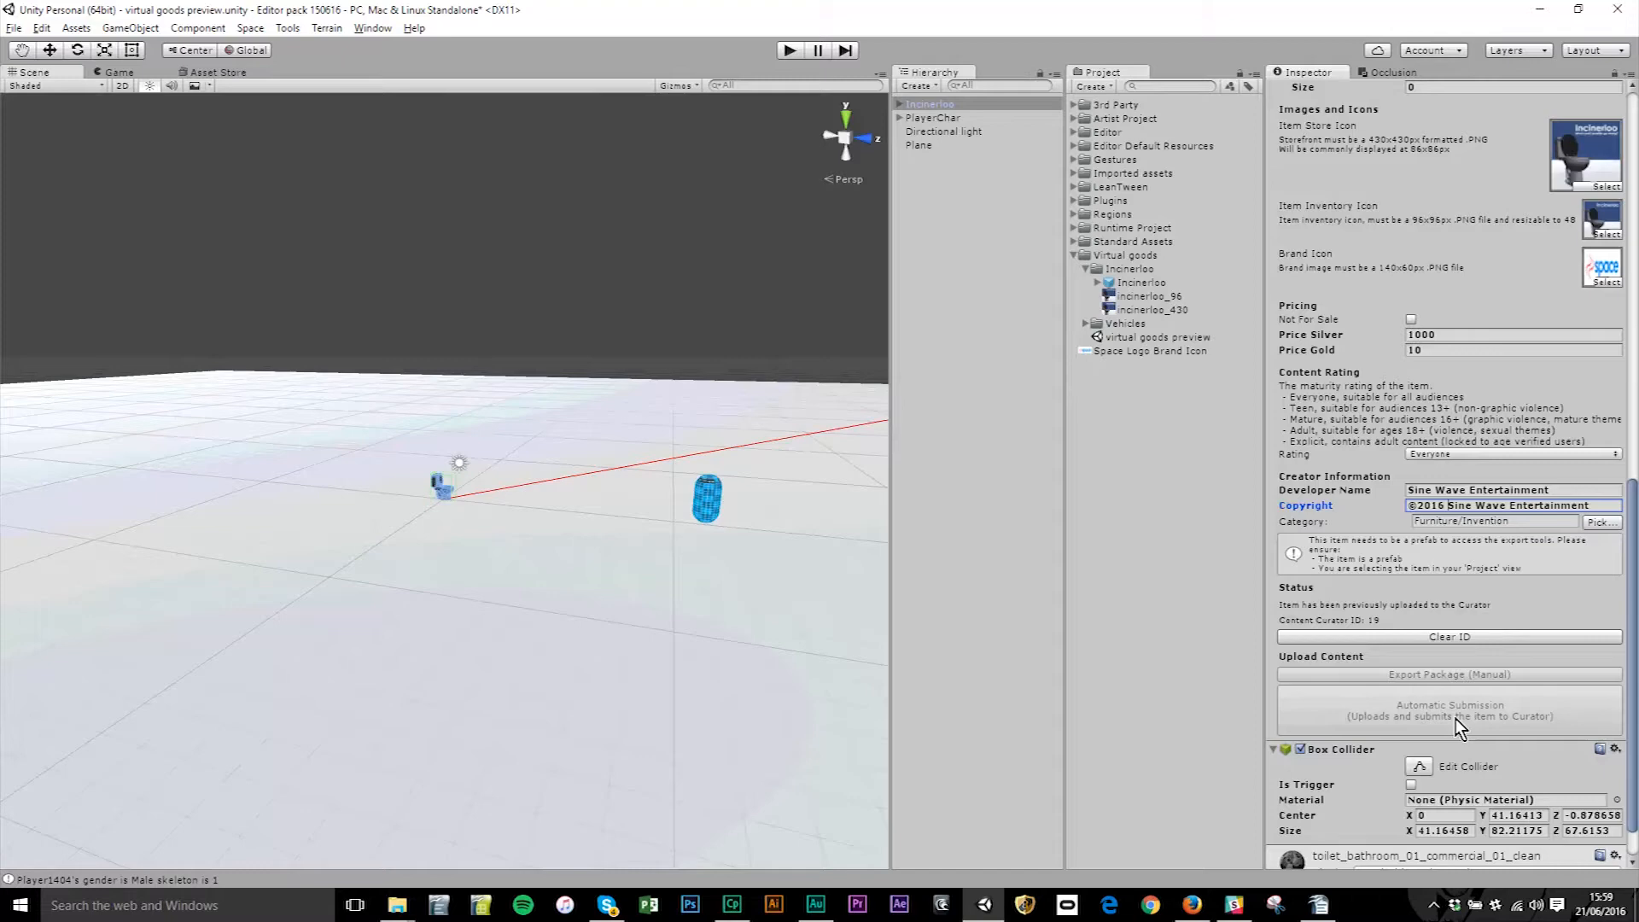
pyautogui.scroll(15, 1457, 725)
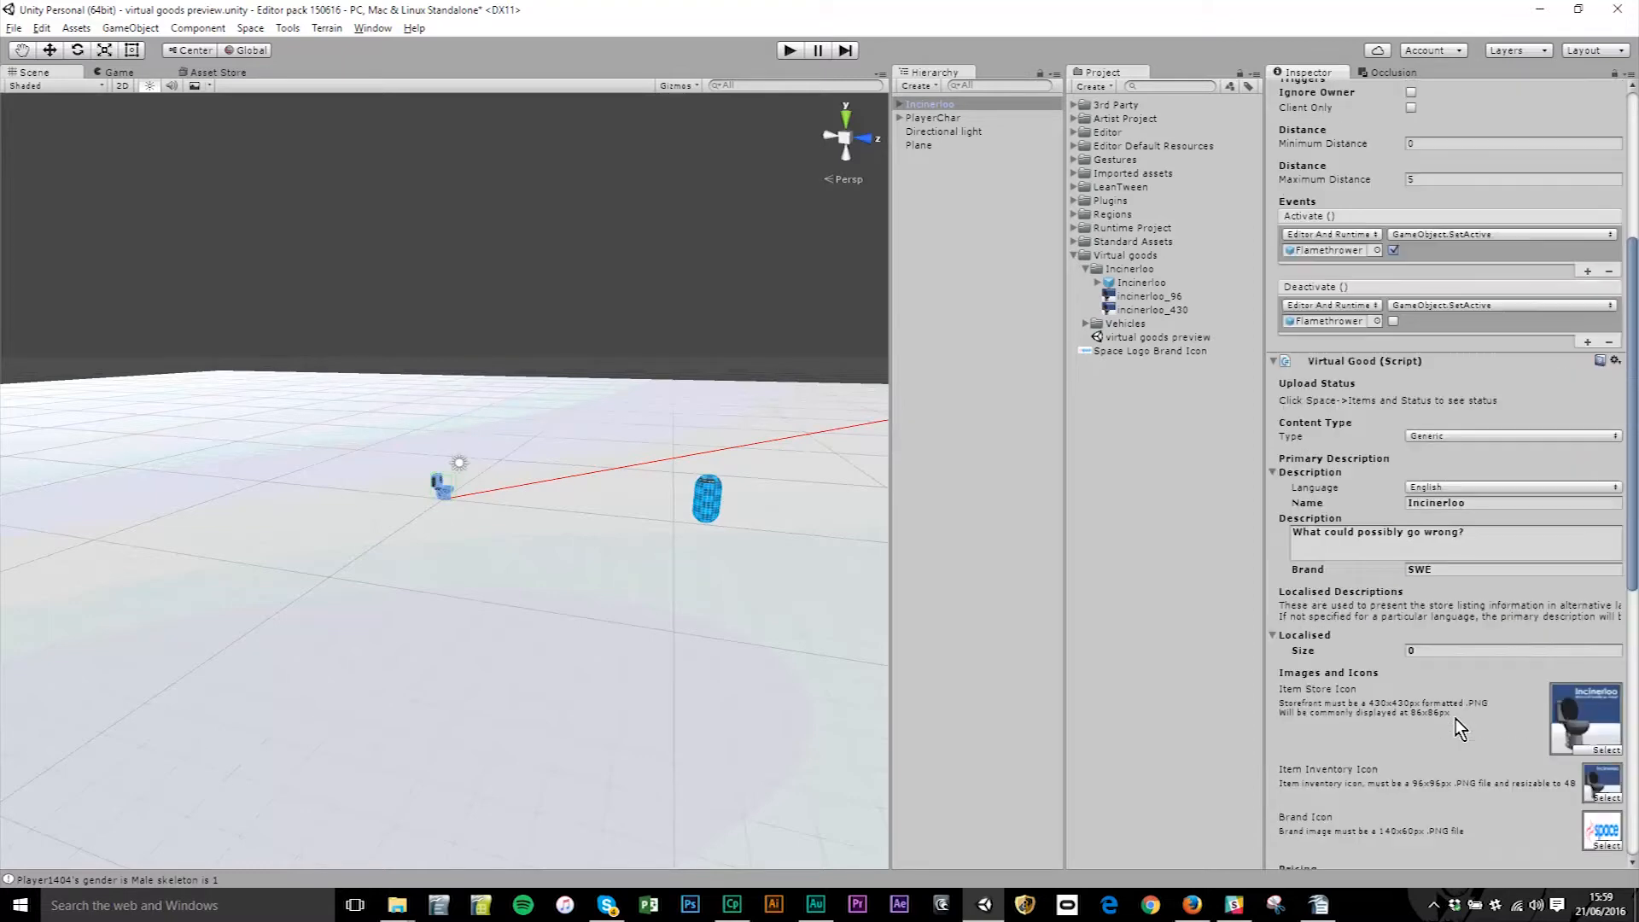
pyautogui.click(968, 110)
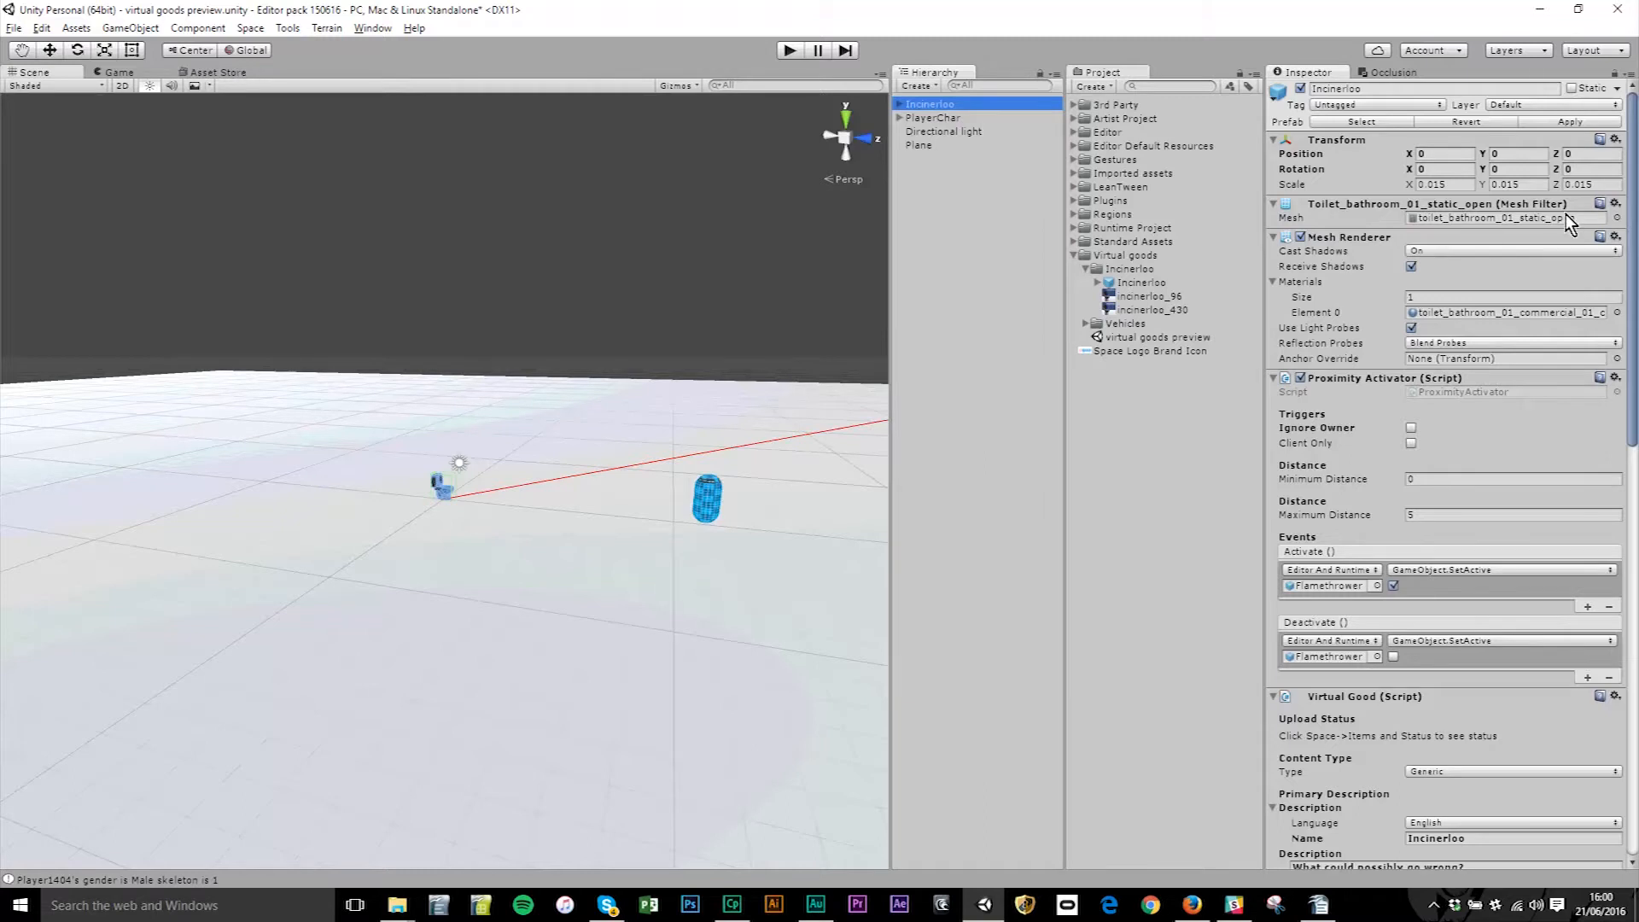
pyautogui.click(1570, 122)
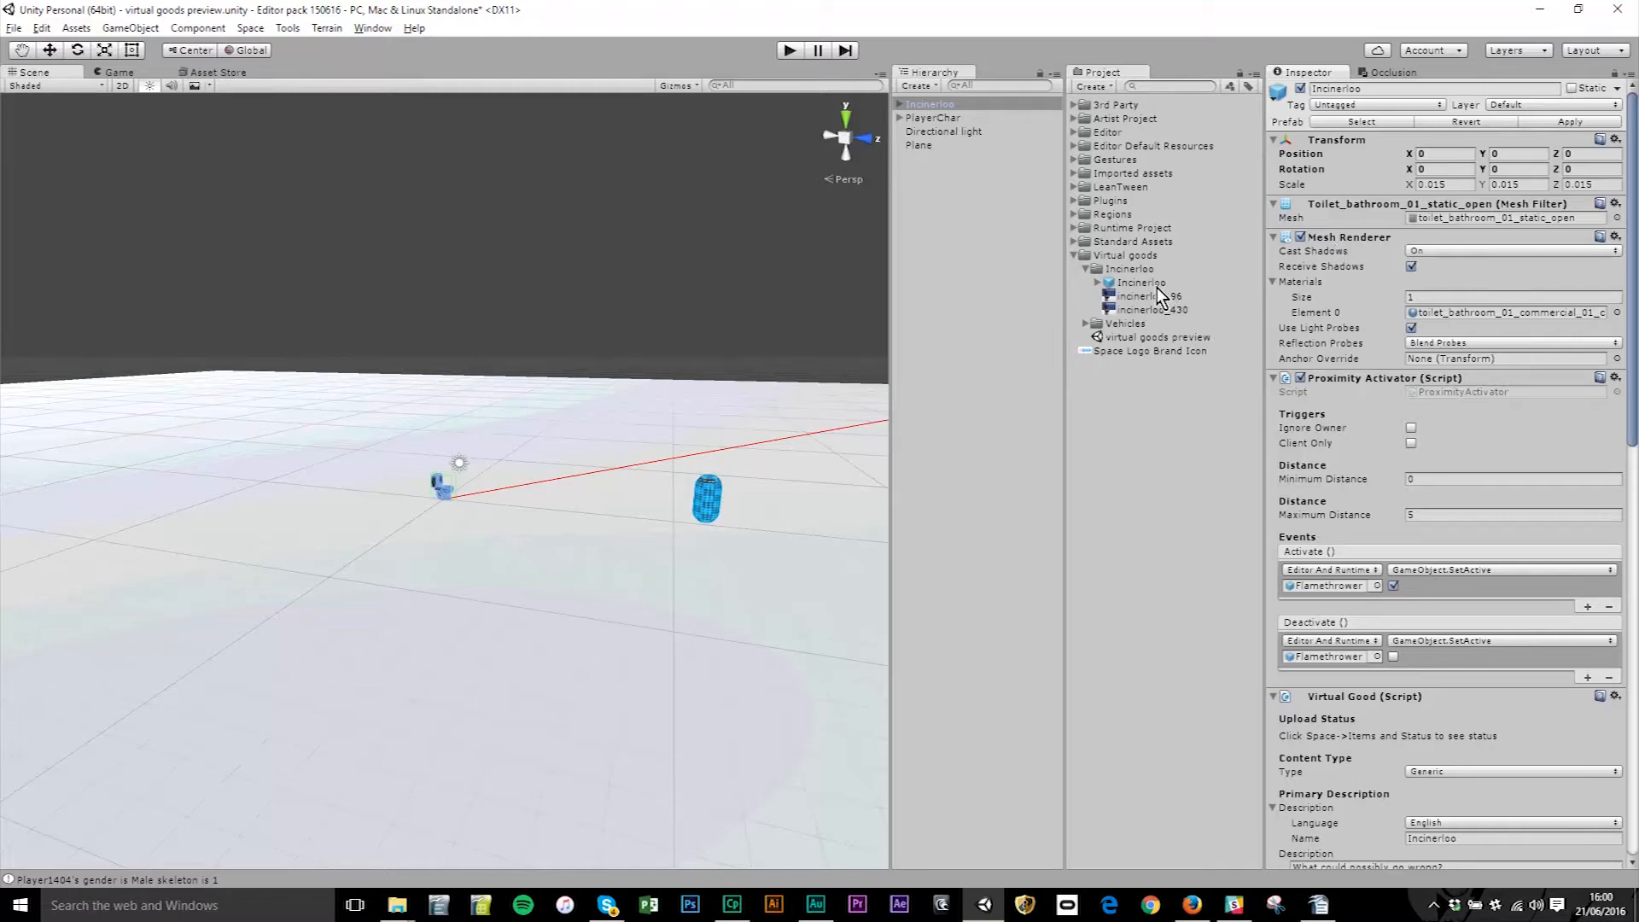
# Step: Compare the upload options of the Incinerloo prefab in the project with those of its instance in the scene
pyautogui.click(1159, 283)
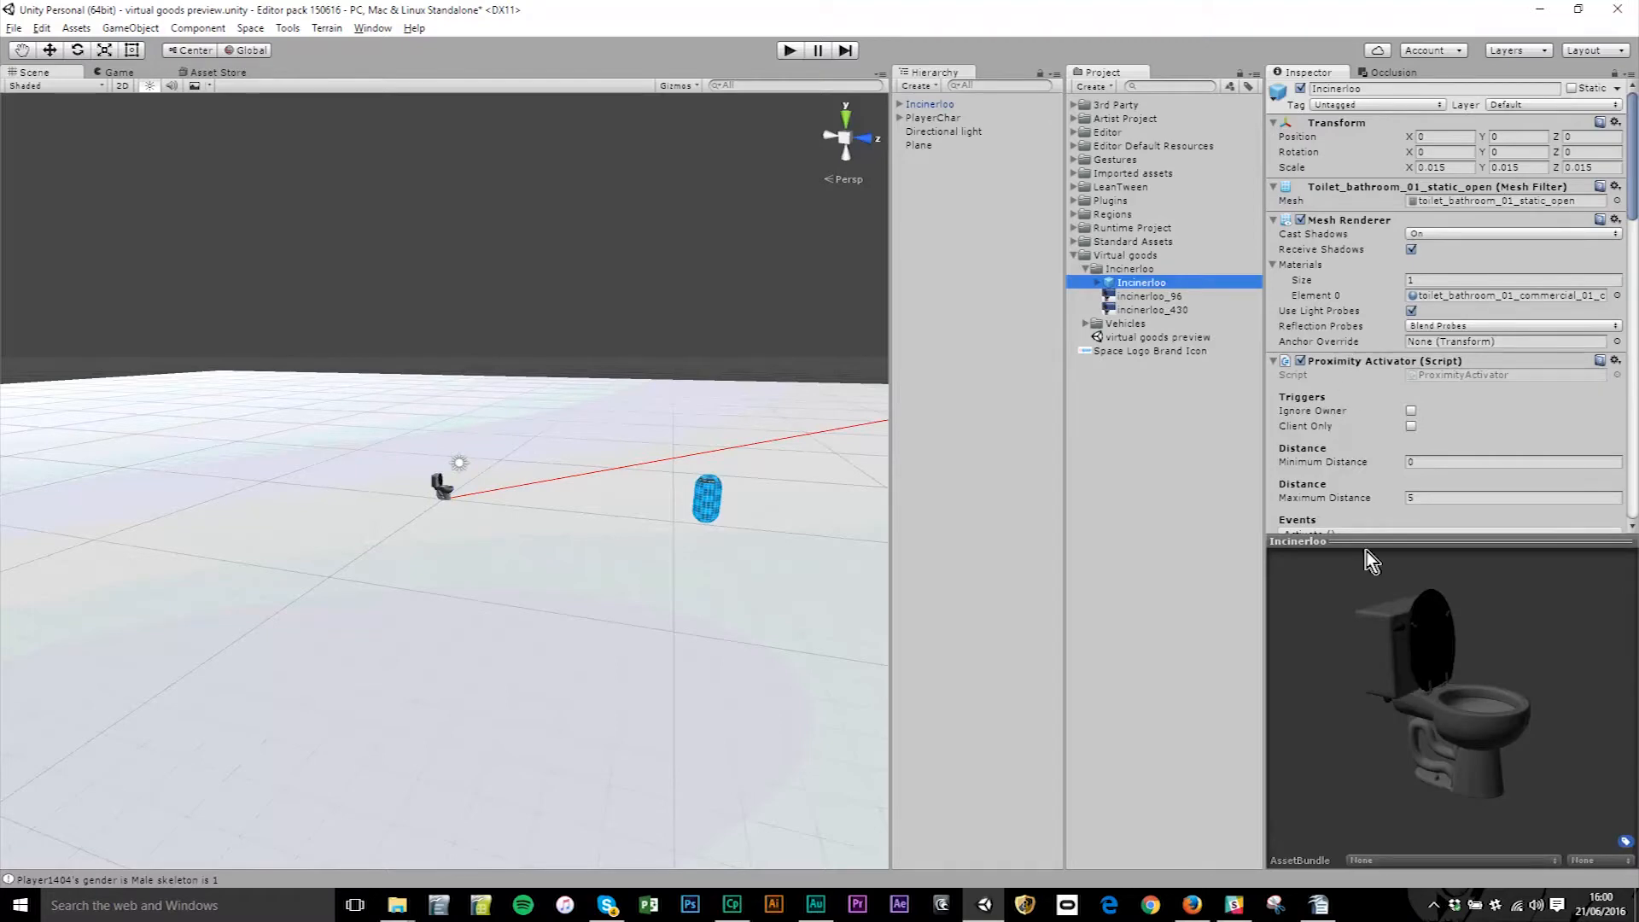
pyautogui.scroll(-15, 1418, 534)
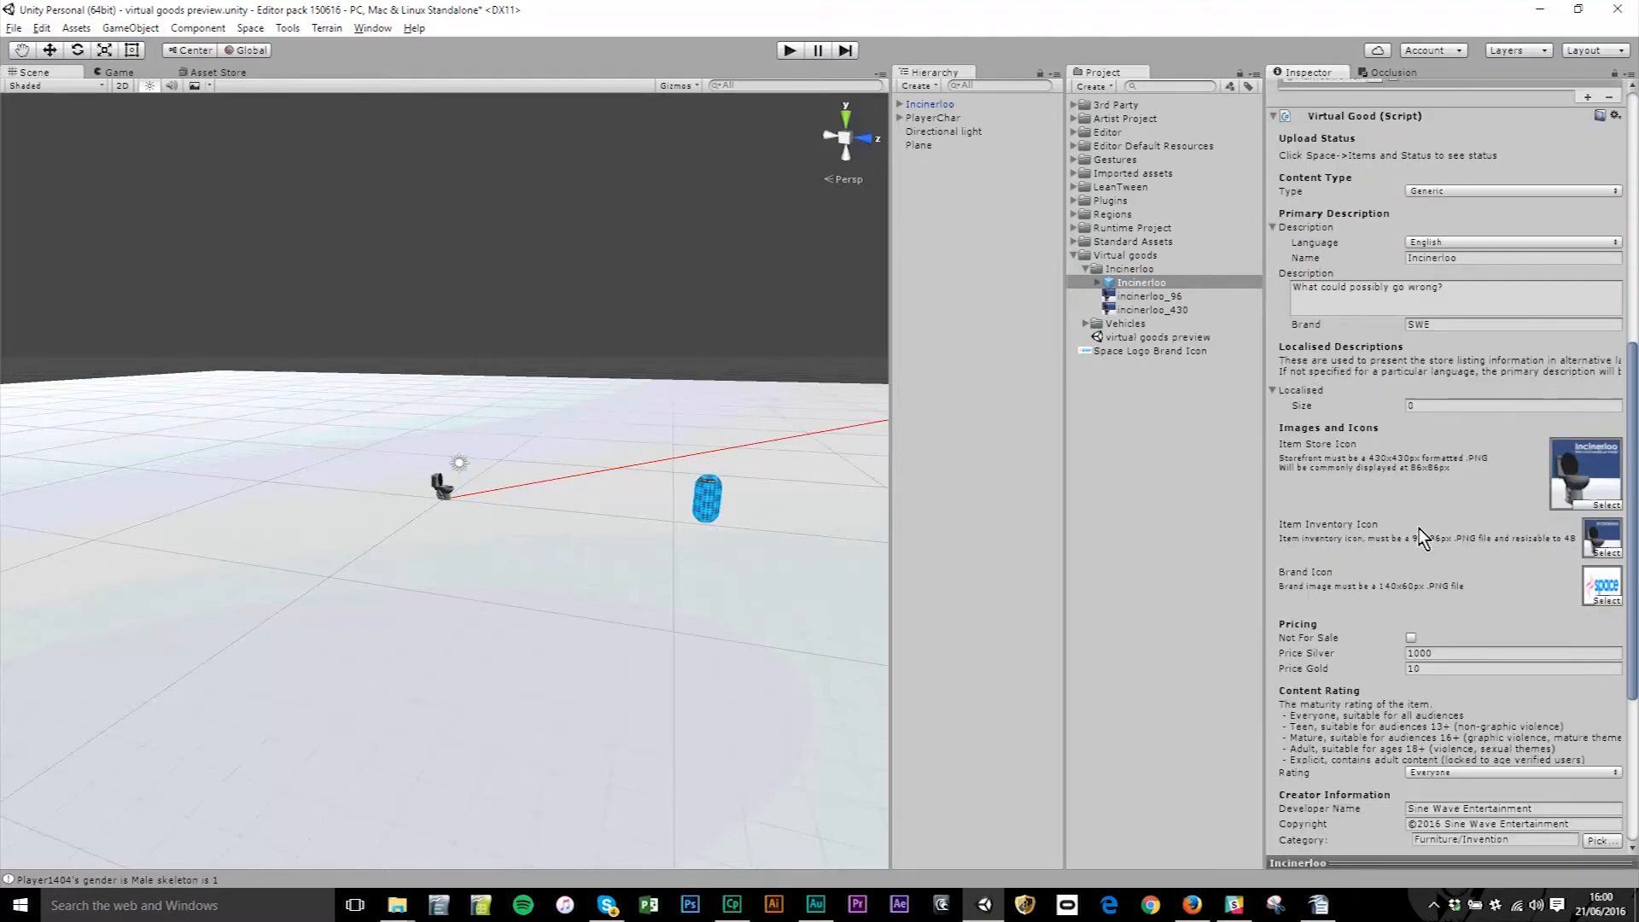
pyautogui.scroll(-3, 1467, 685)
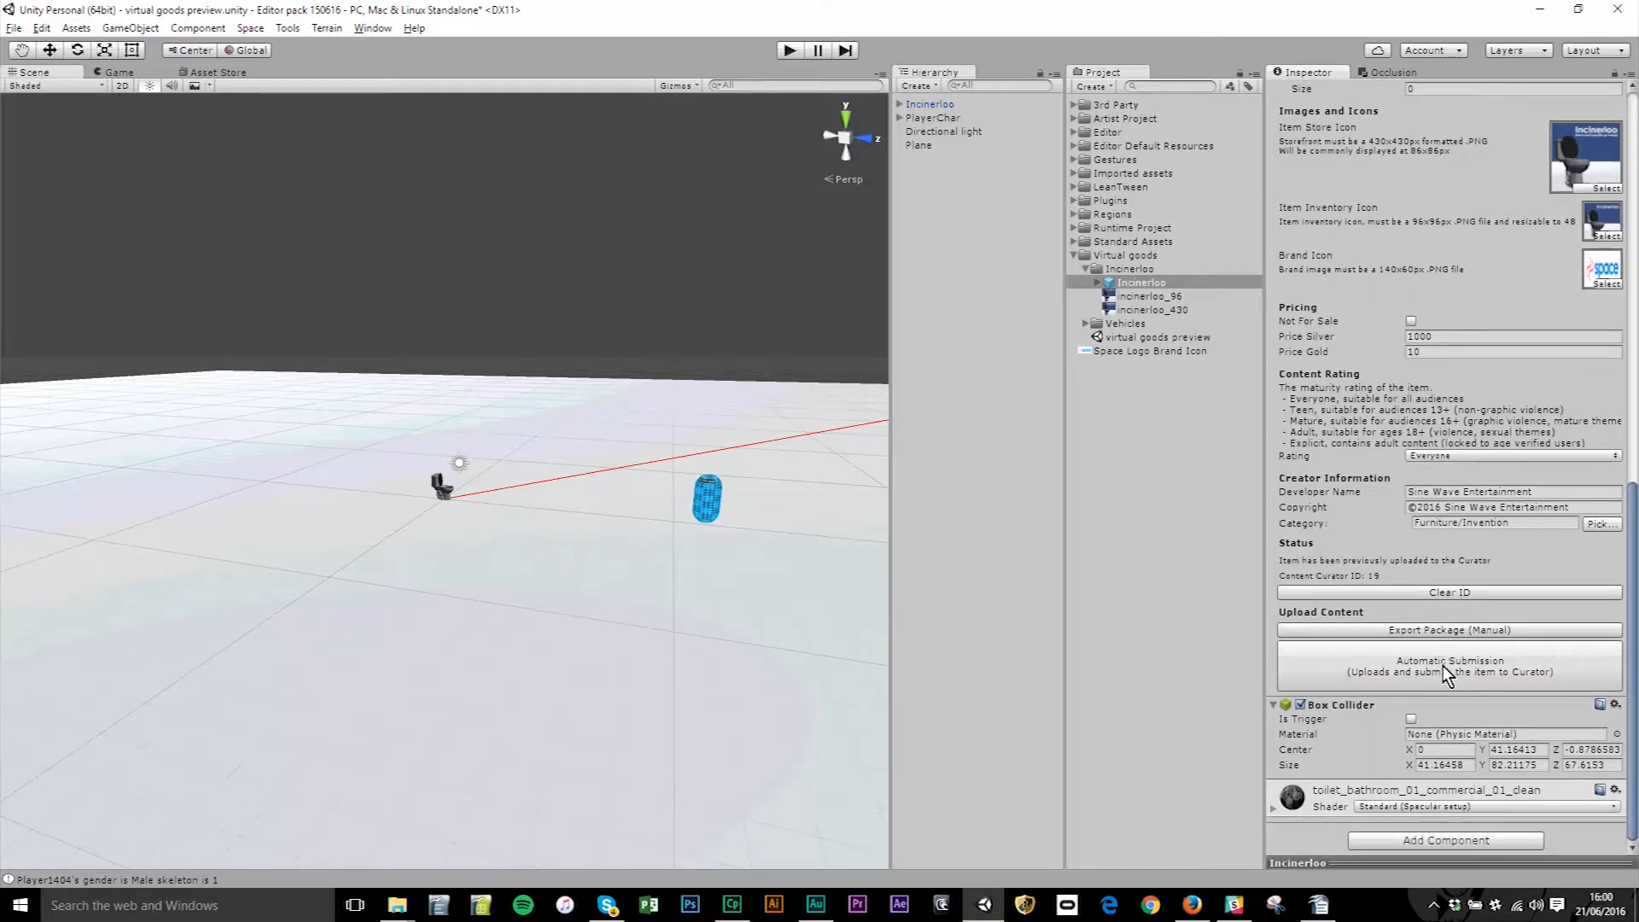
pyautogui.click(935, 103)
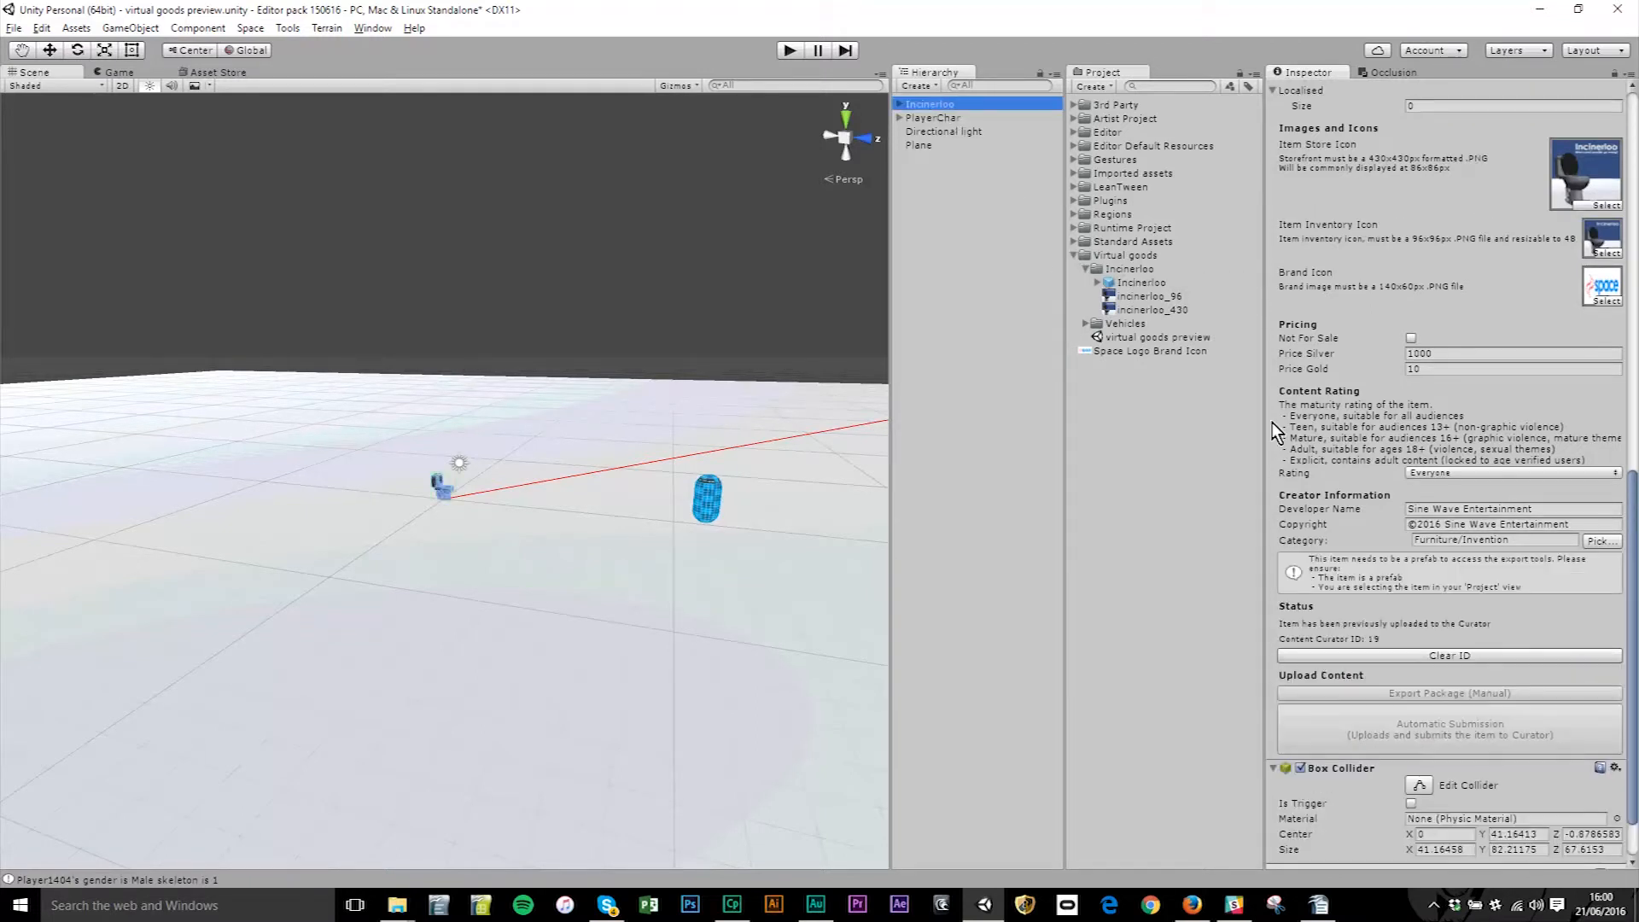
# Step: Submit the Incinerloo prefab to the Curator with Automatic Submission and confirm the item upload
pyautogui.click(1154, 286)
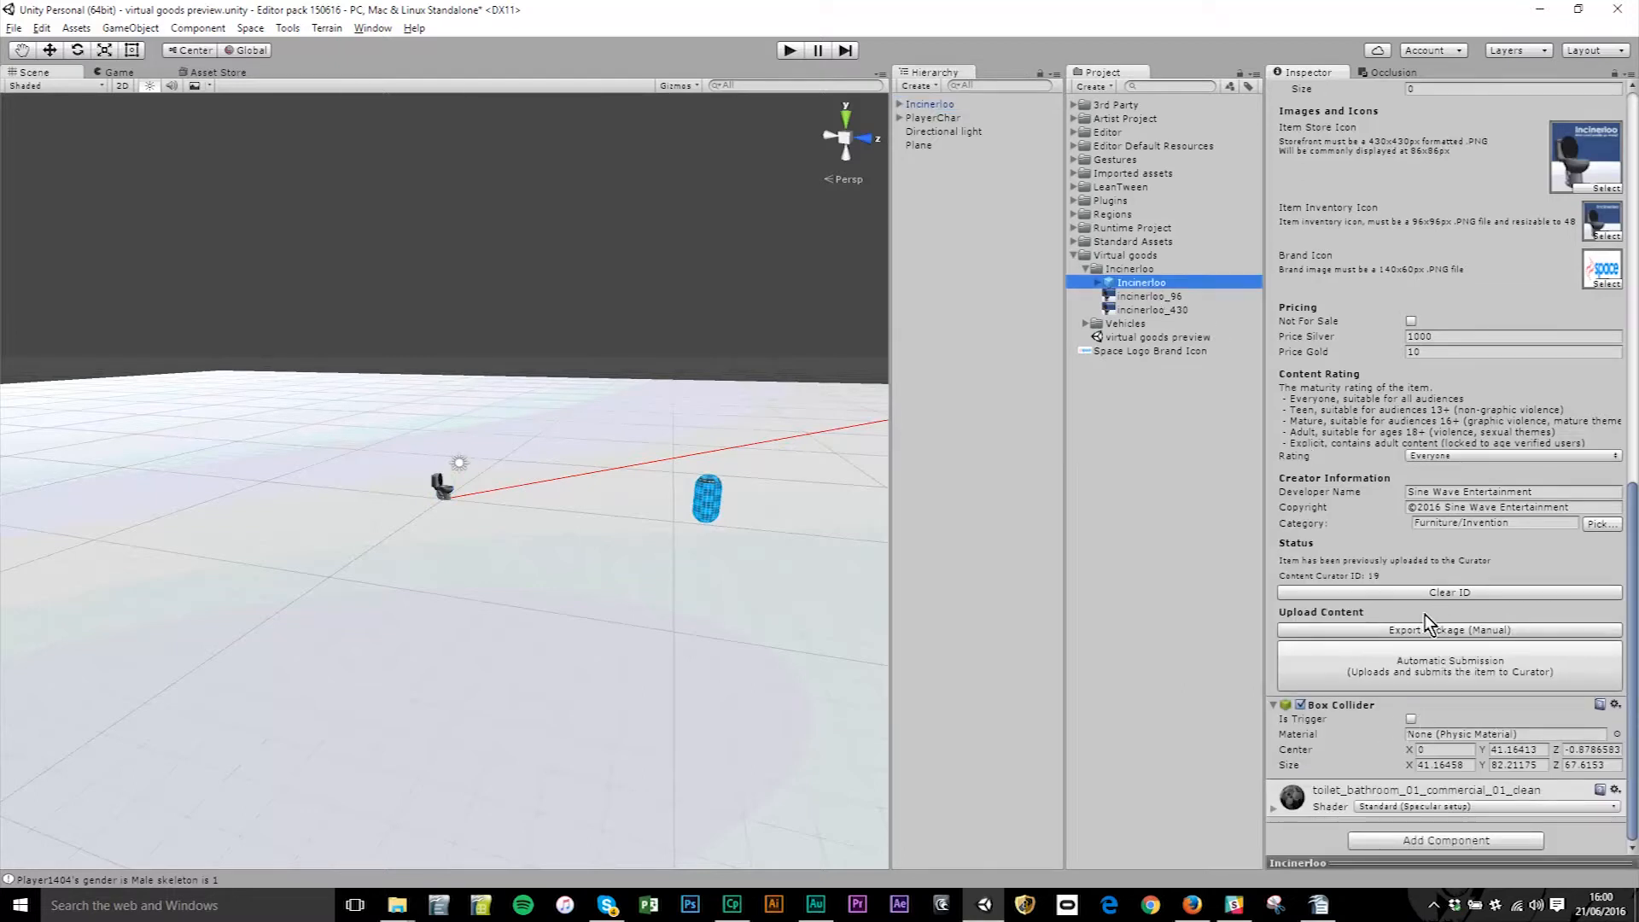
pyautogui.click(1422, 674)
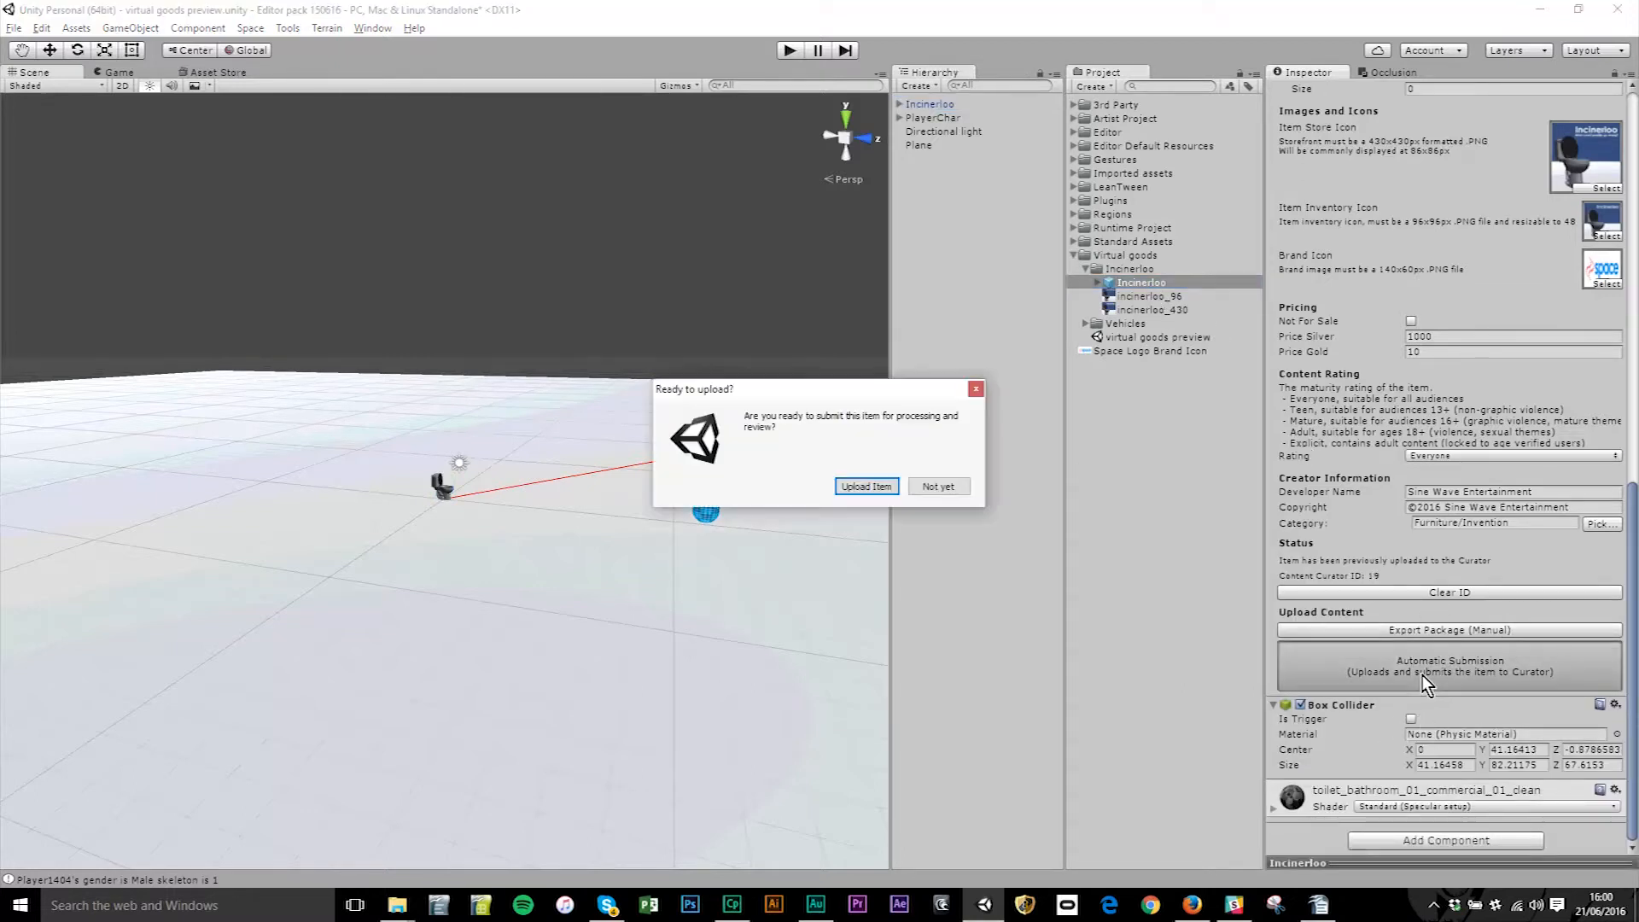
pyautogui.click(867, 486)
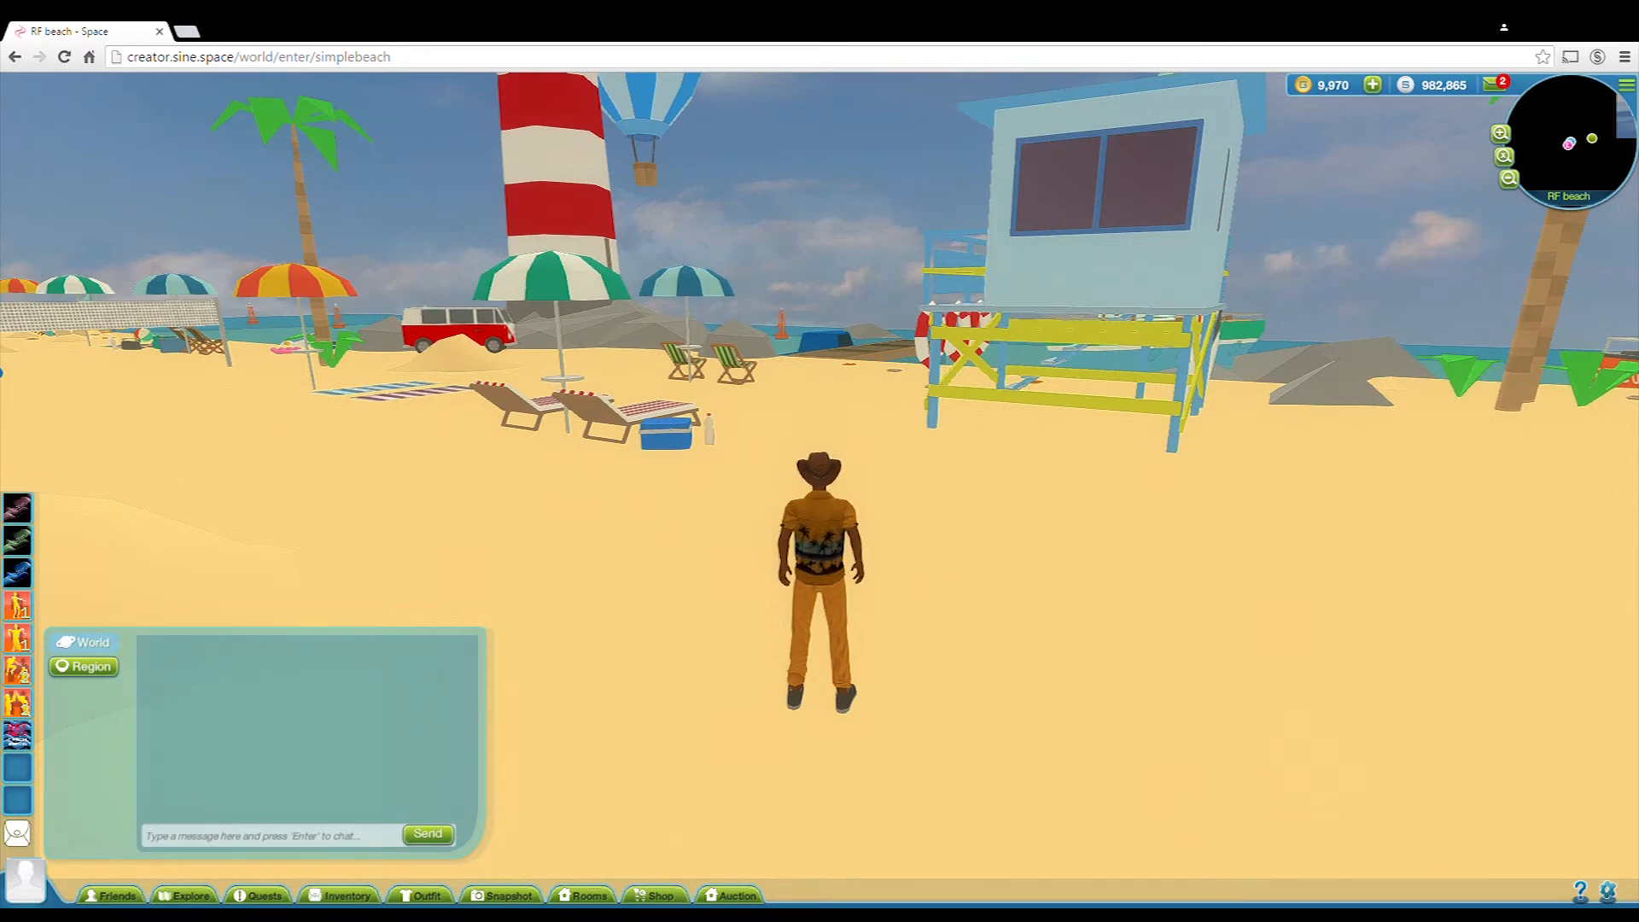
# Step: Switch to the Space world in the browser and preview the Incinerloo in the shop's Invention furniture category
pyautogui.click(658, 894)
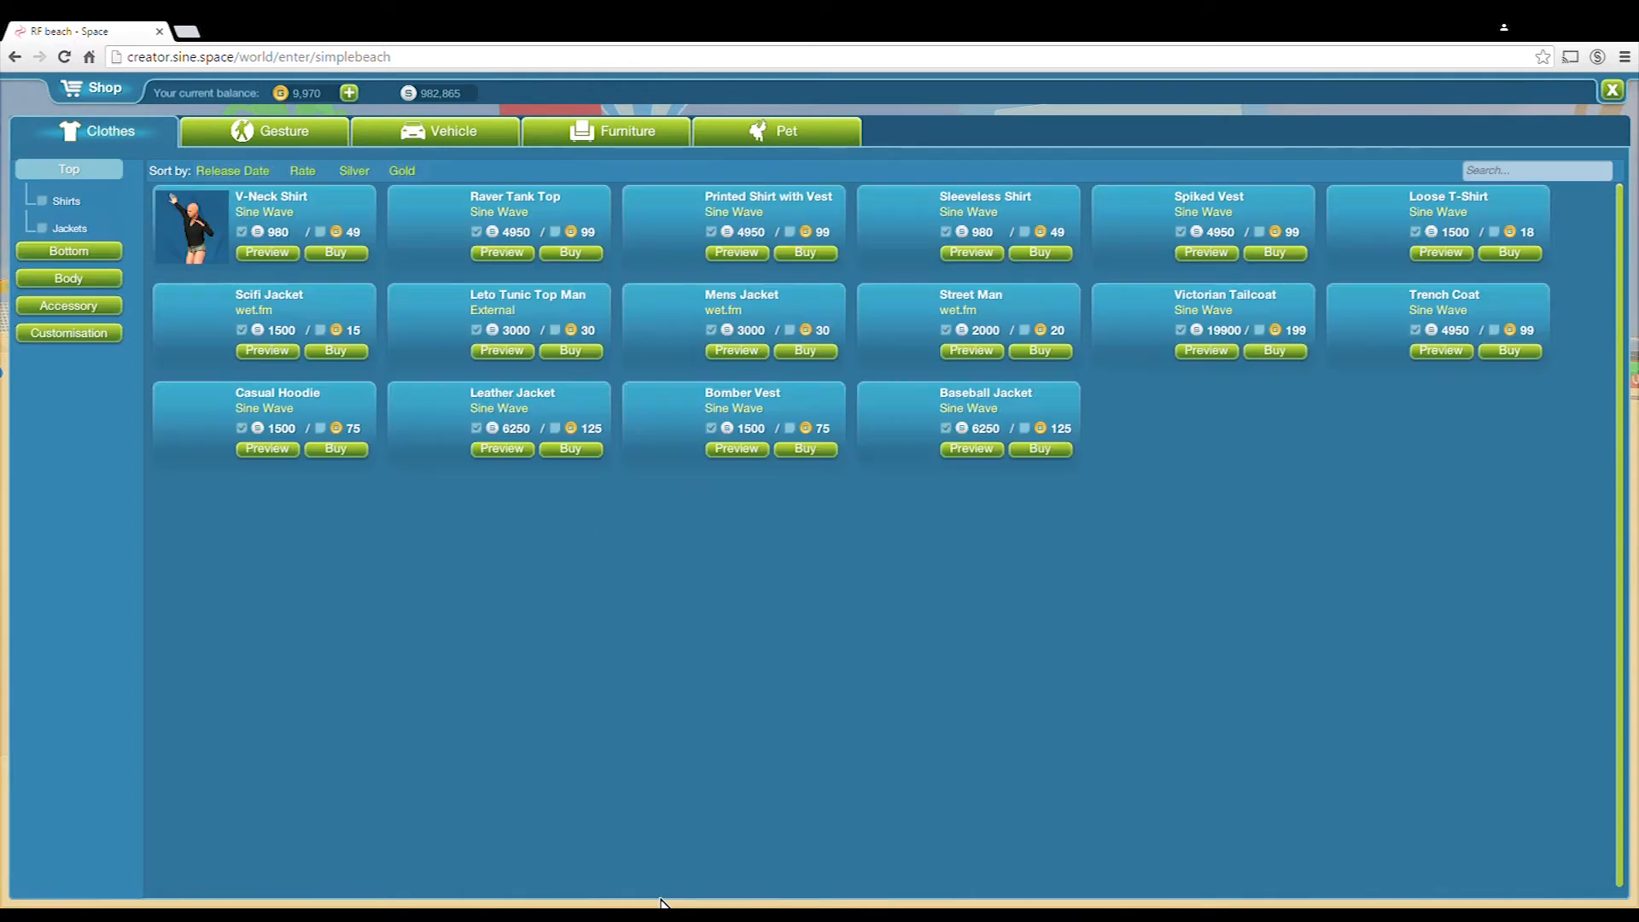
pyautogui.click(596, 137)
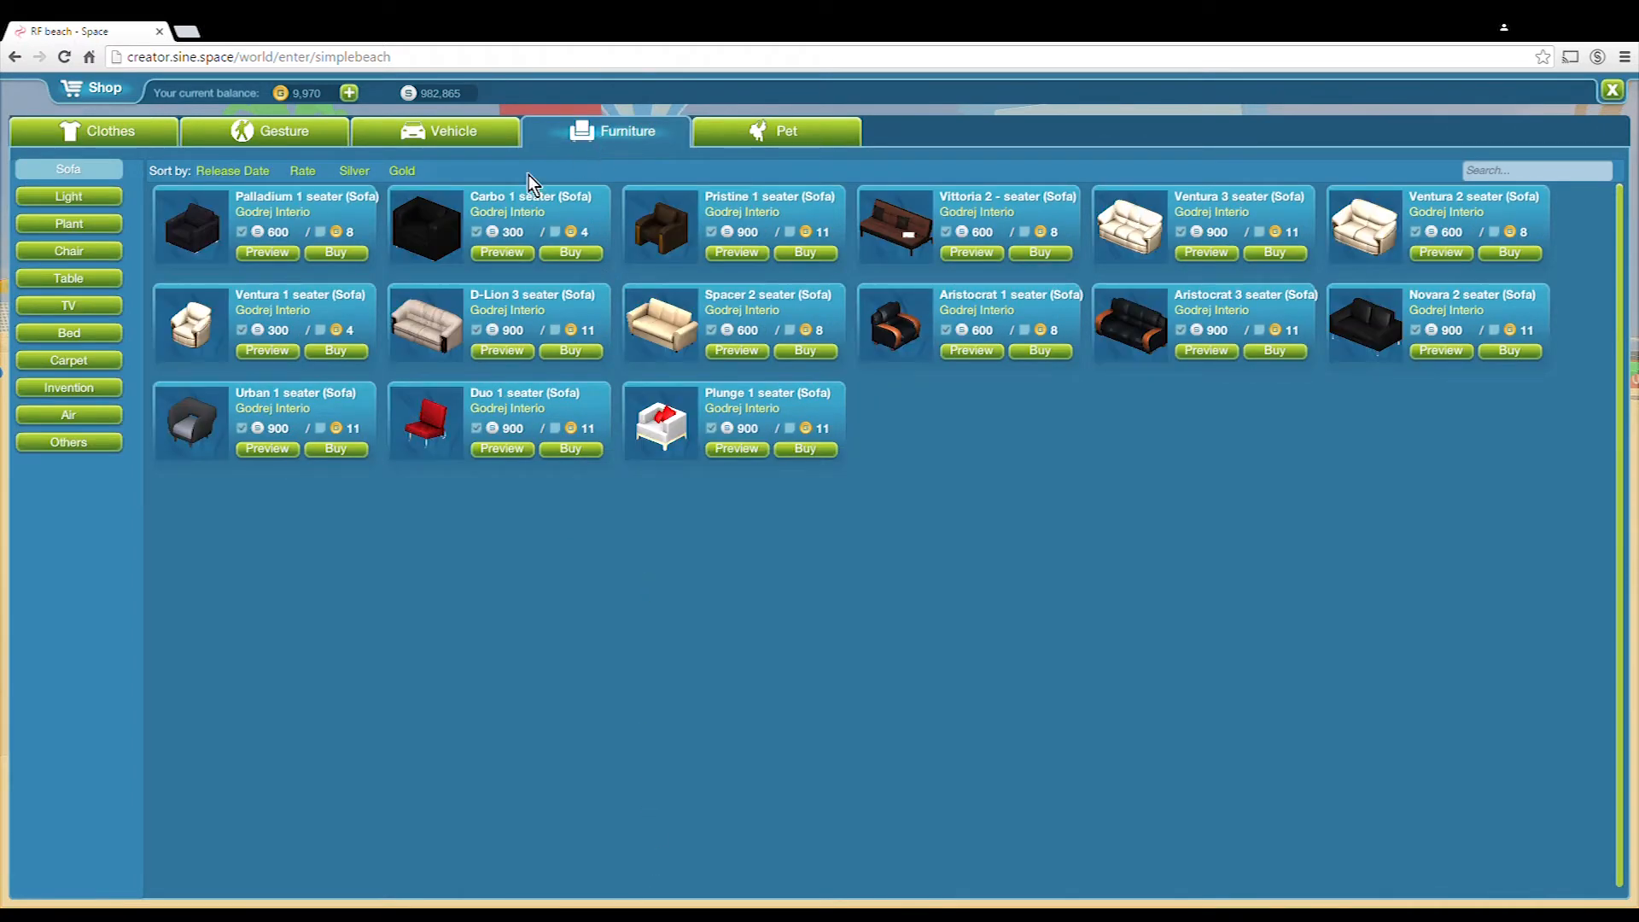
pyautogui.click(70, 388)
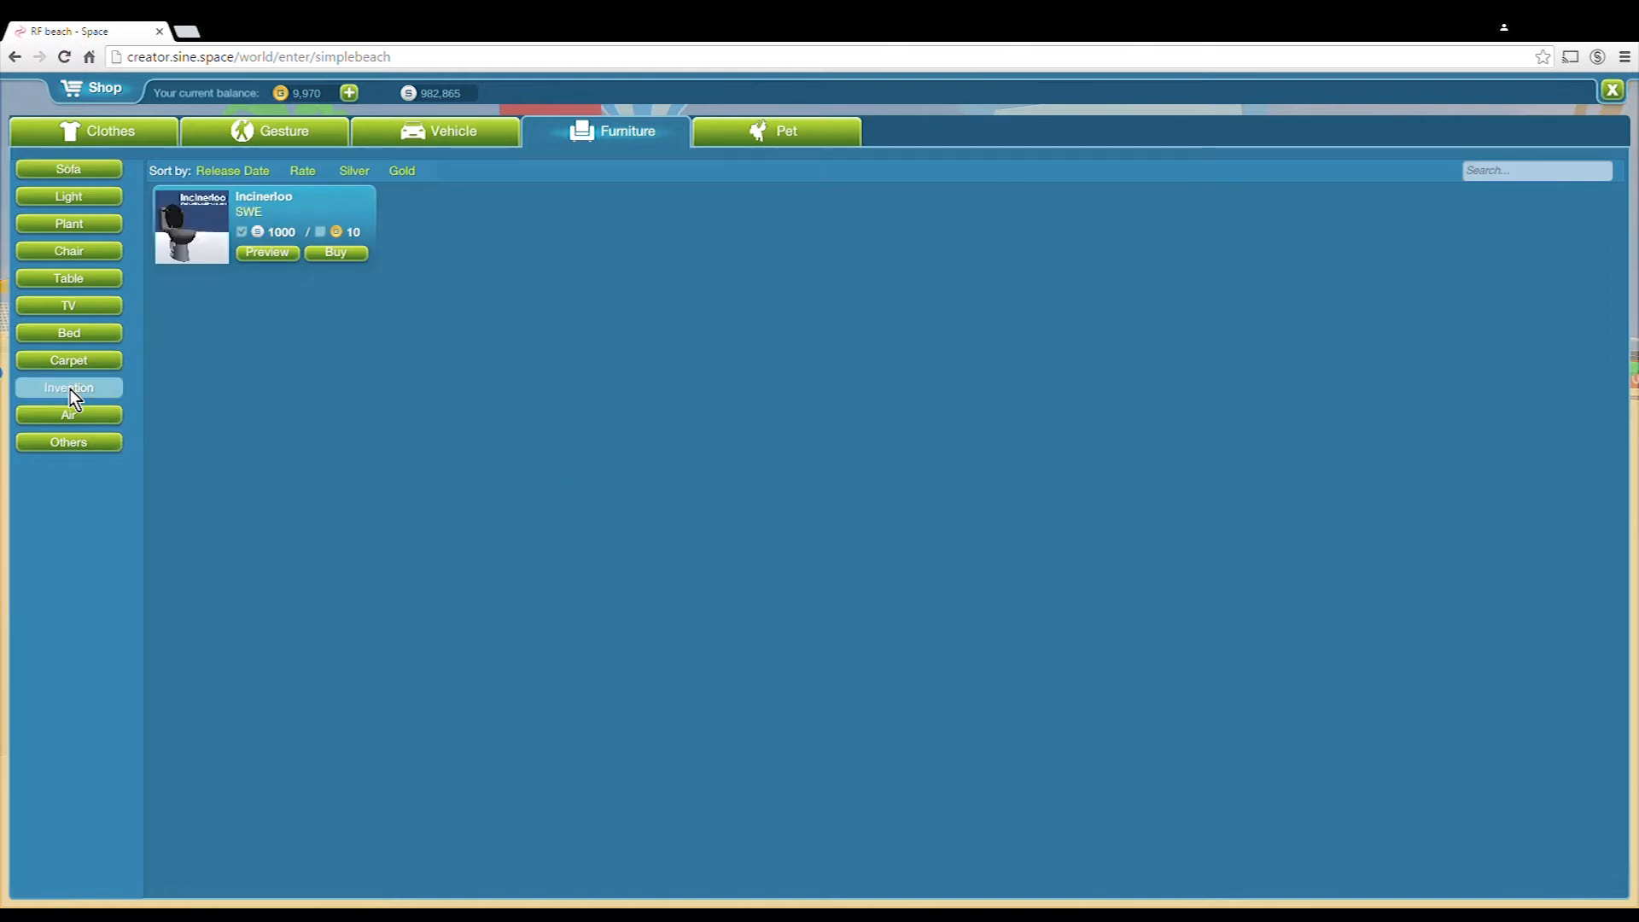
pyautogui.click(265, 253)
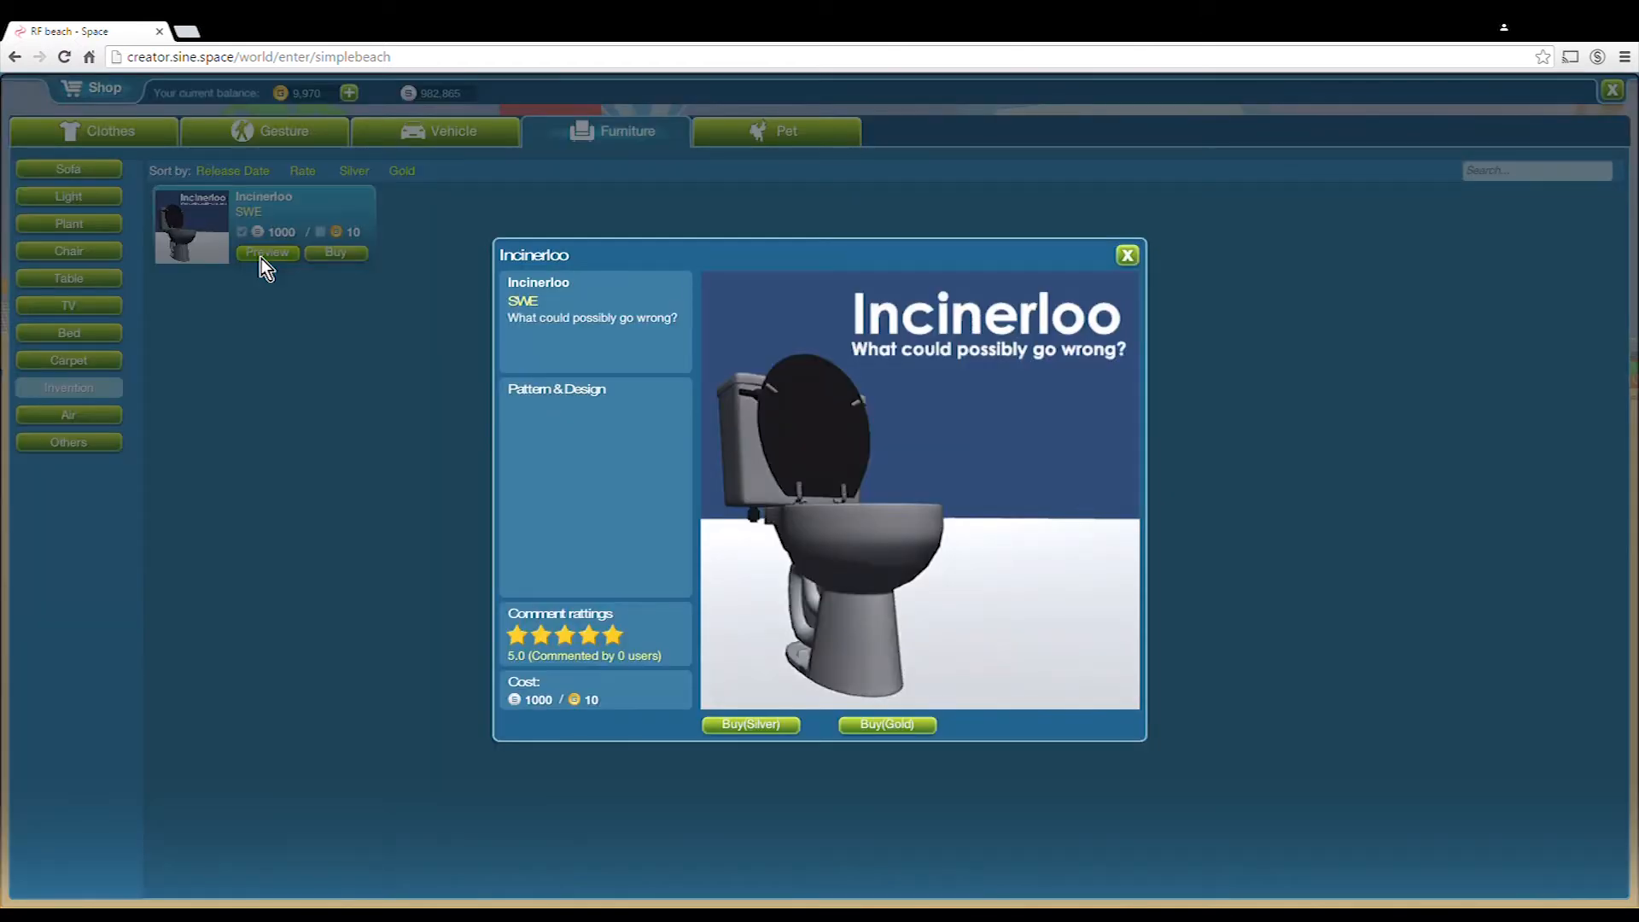
# Step: Buy the Incinerloo with gold, confirm the purchase and leave the shop
pyautogui.click(914, 725)
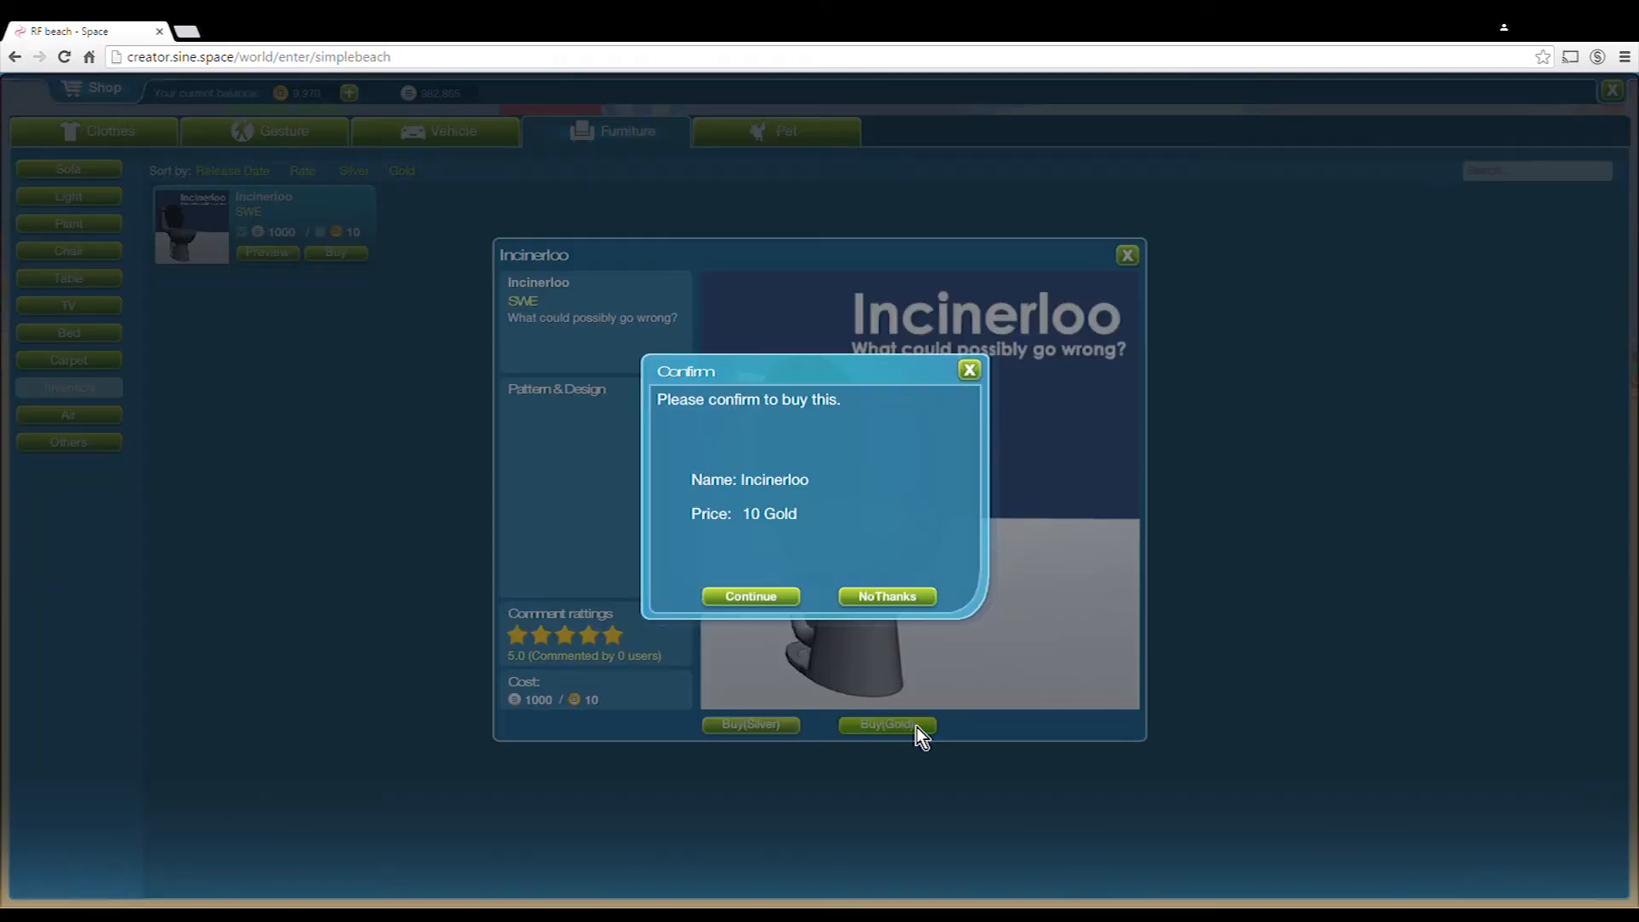
pyautogui.click(758, 598)
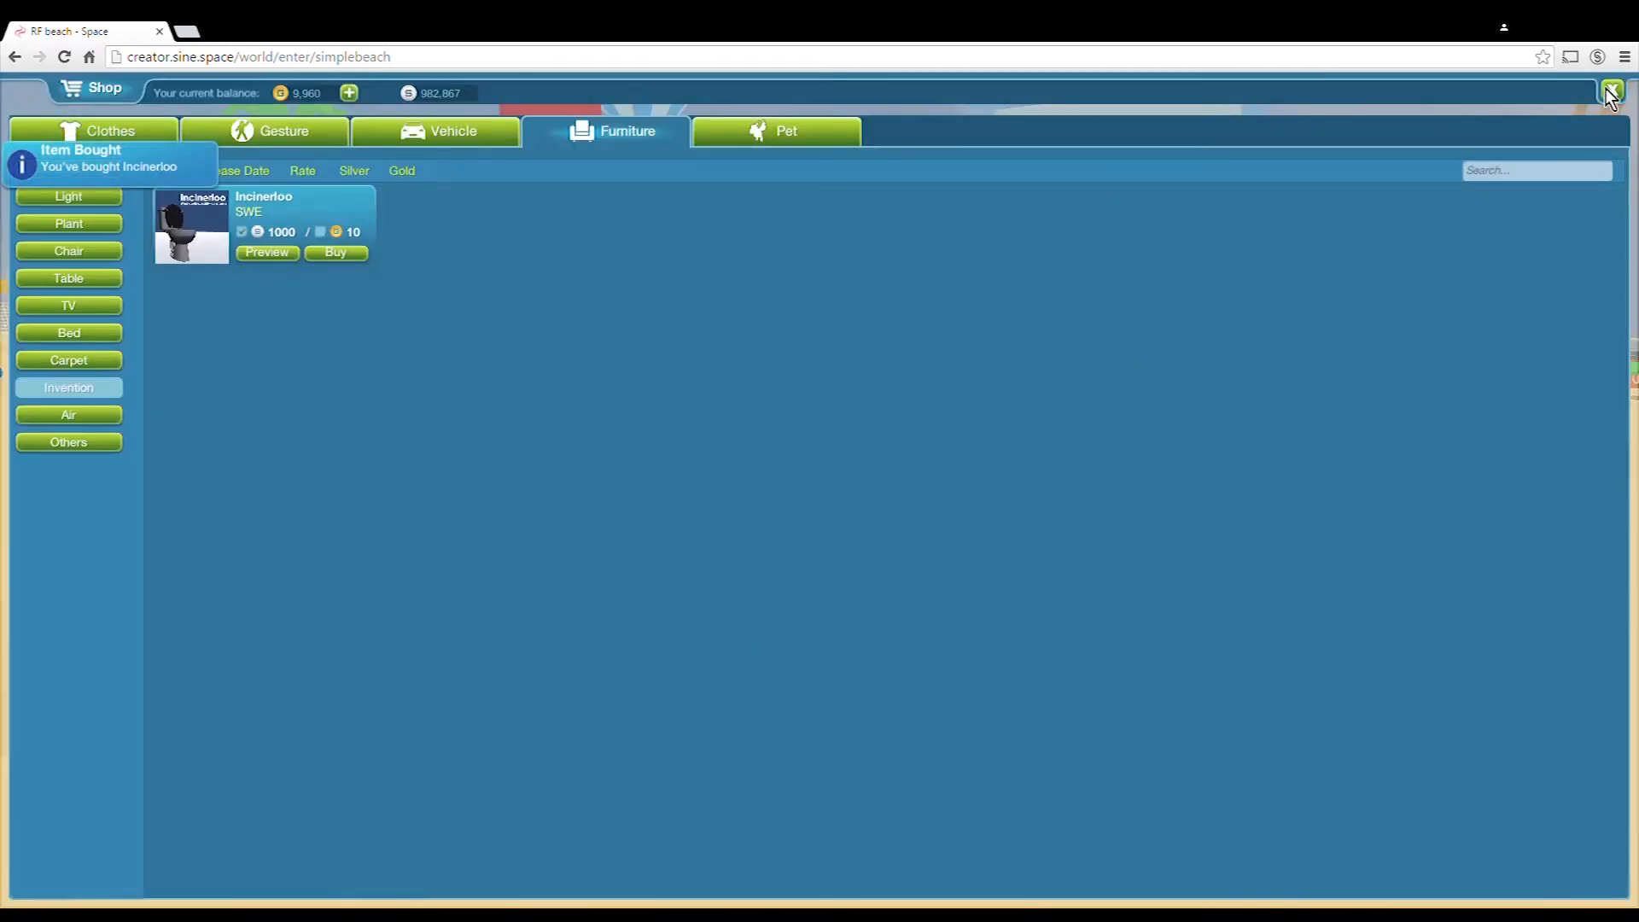
pyautogui.click(1610, 91)
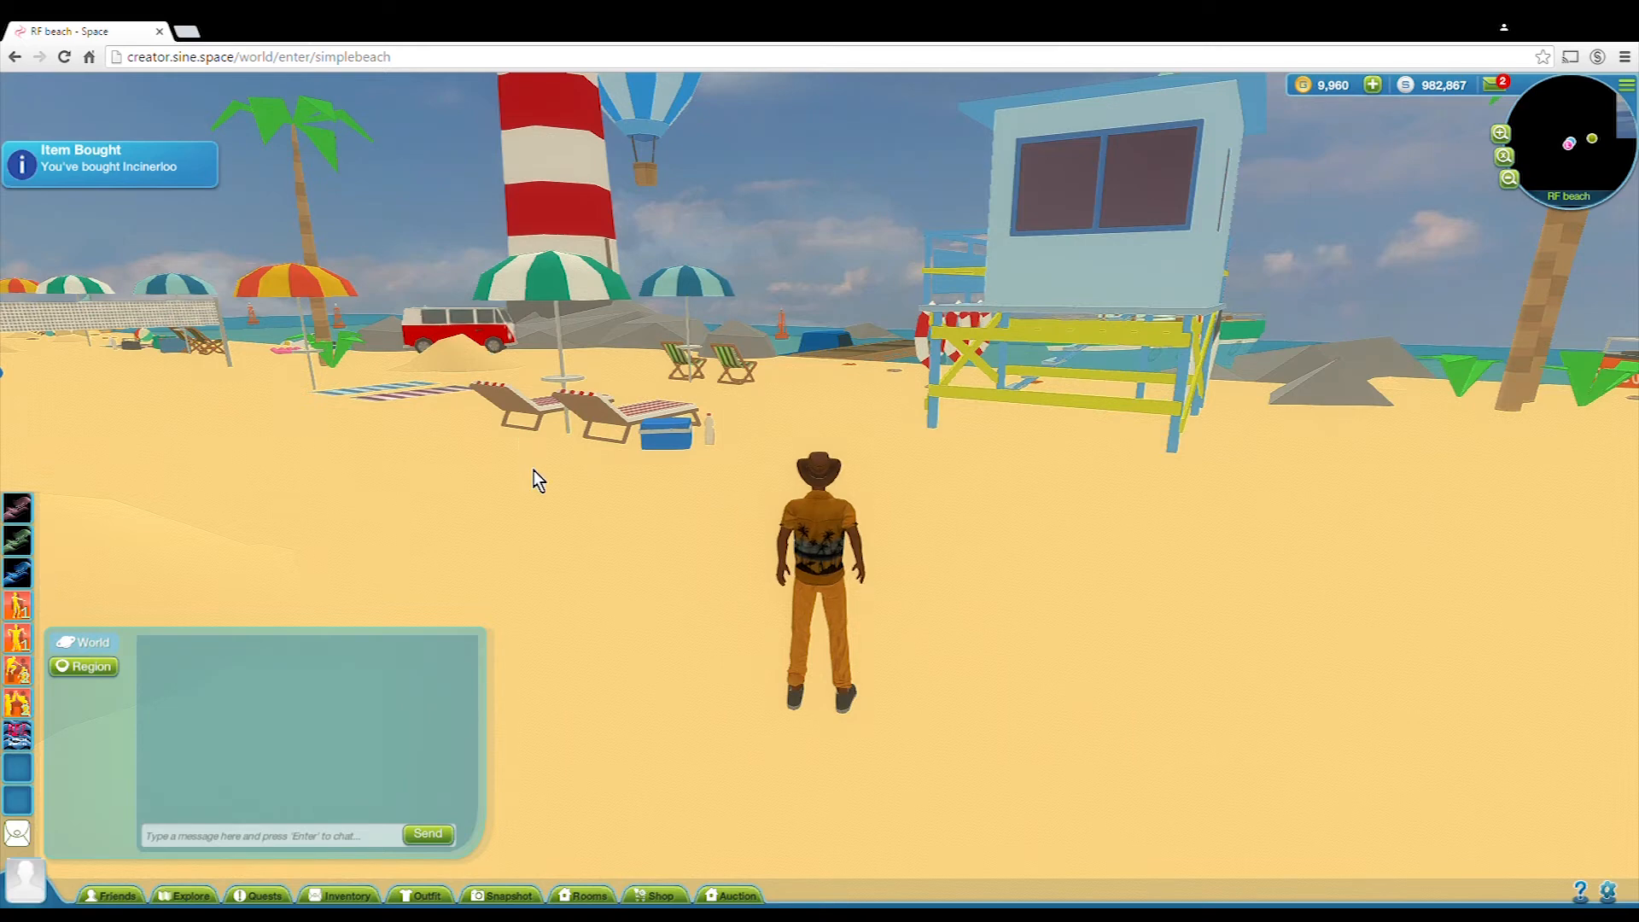
# Step: Place the Incinerloo from the furniture inventory into the beach region and close the inventory
pyautogui.click(348, 893)
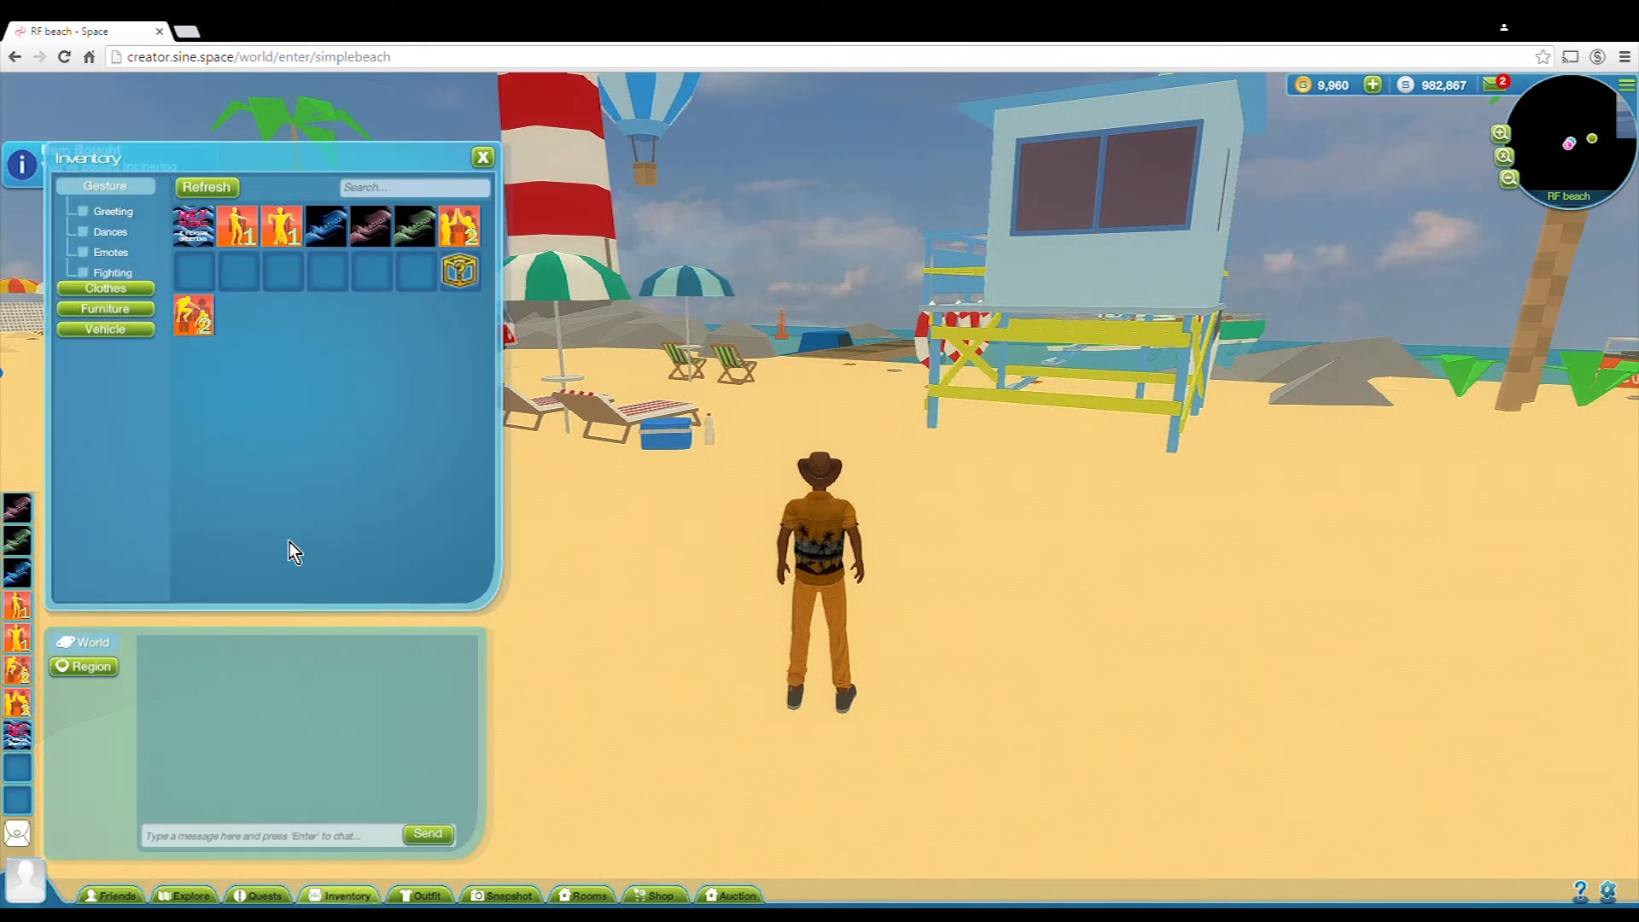
pyautogui.click(115, 309)
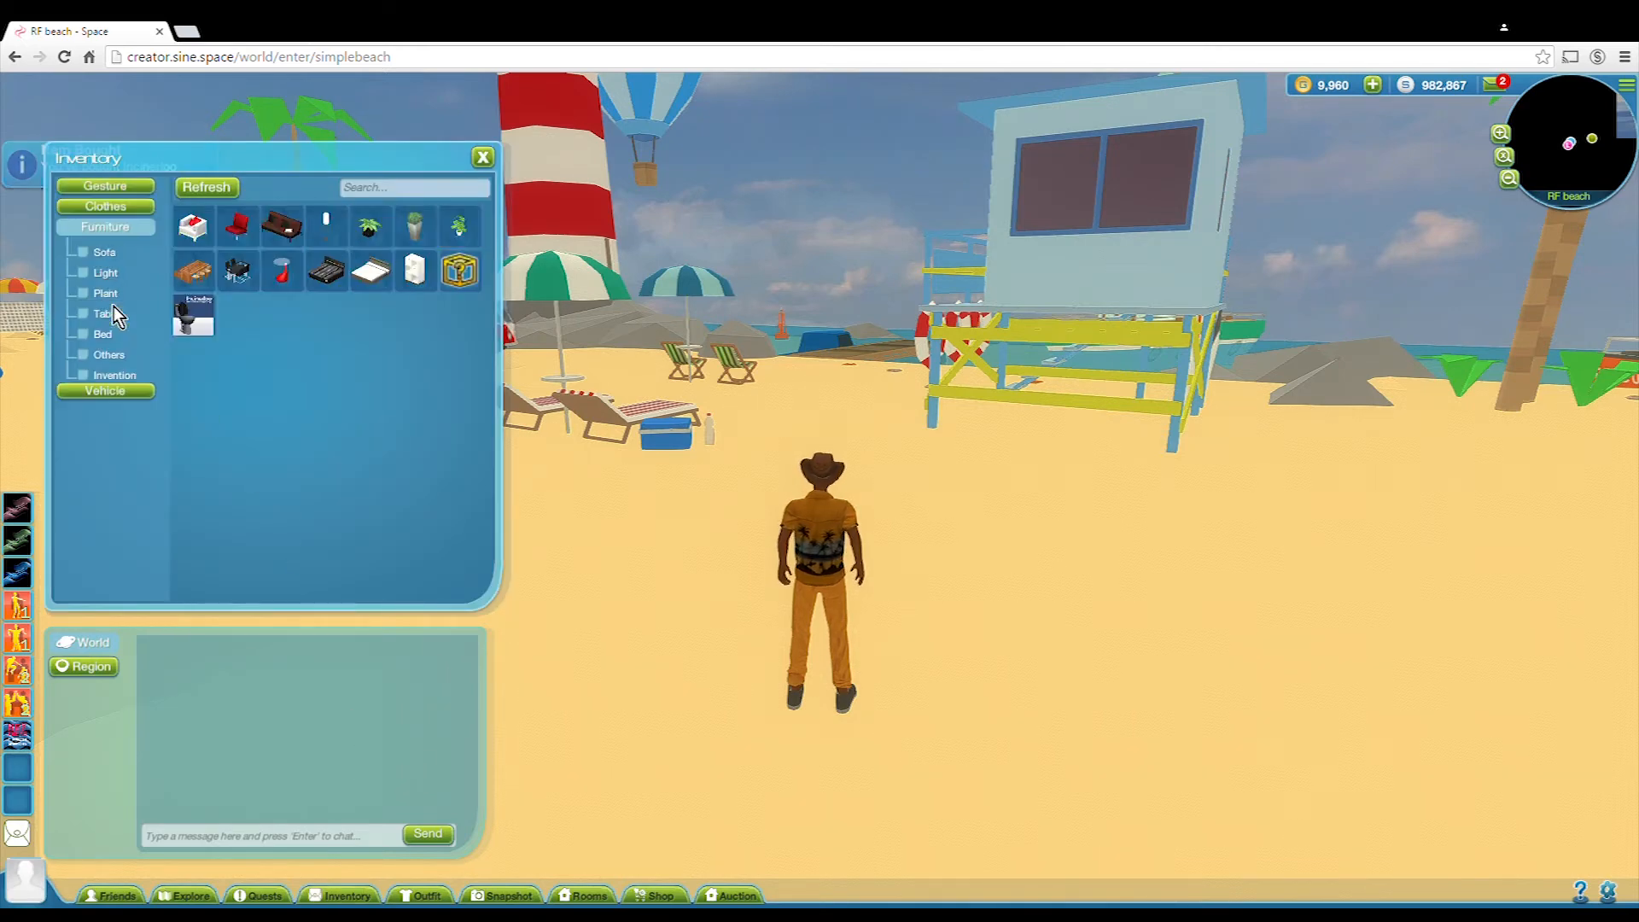
pyautogui.moveTo(197, 327)
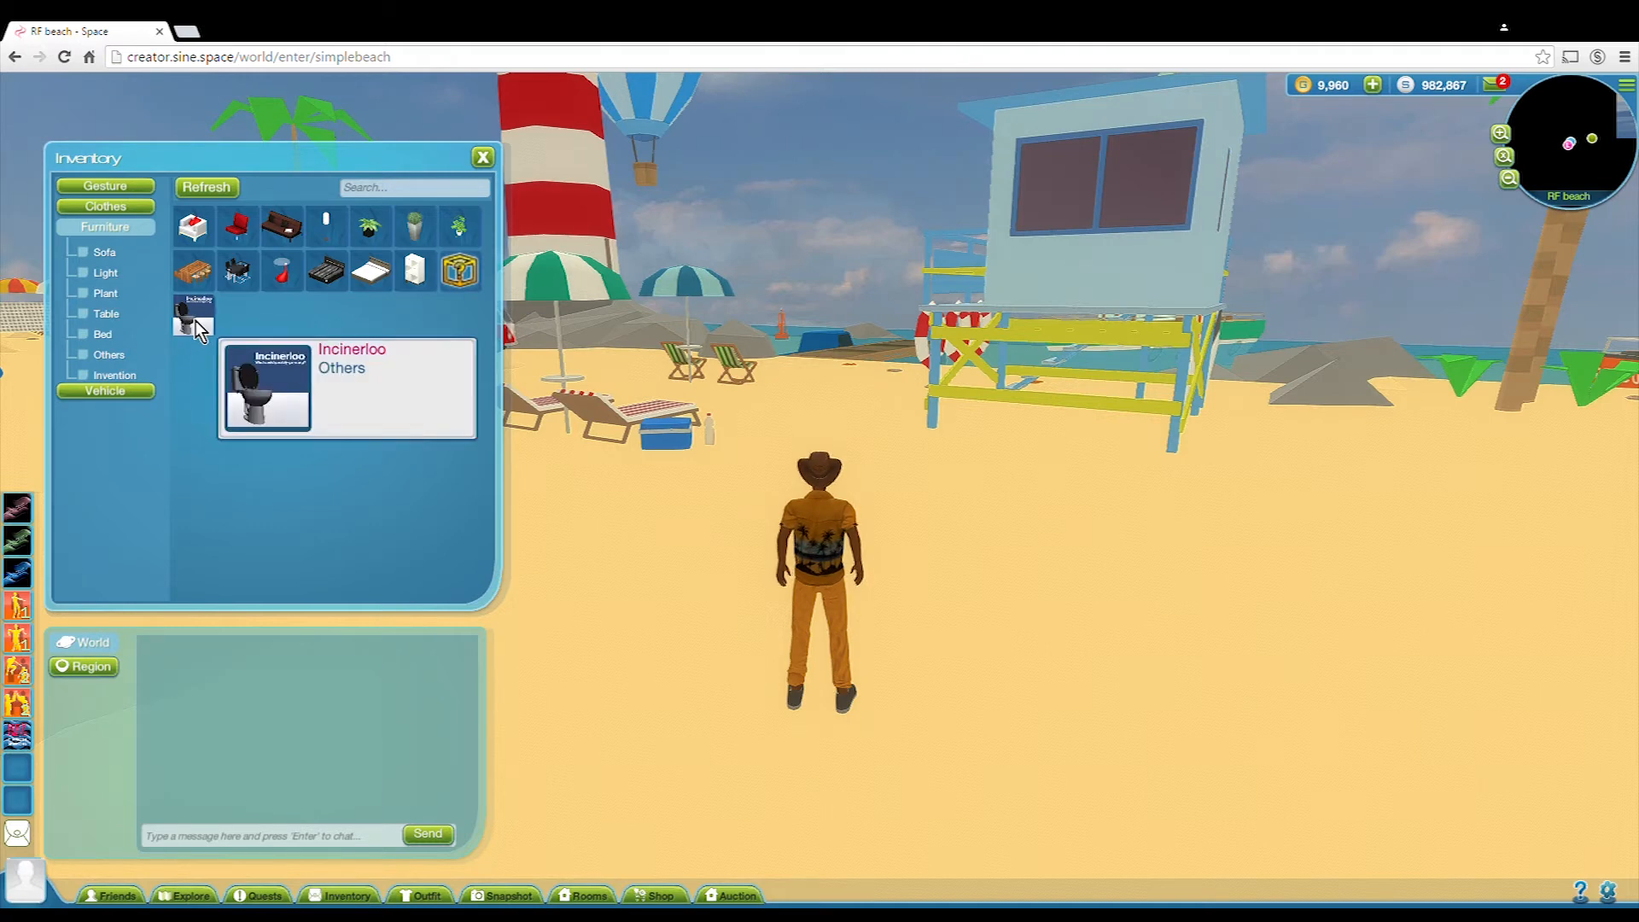
pyautogui.click(198, 328)
pyautogui.click(239, 333)
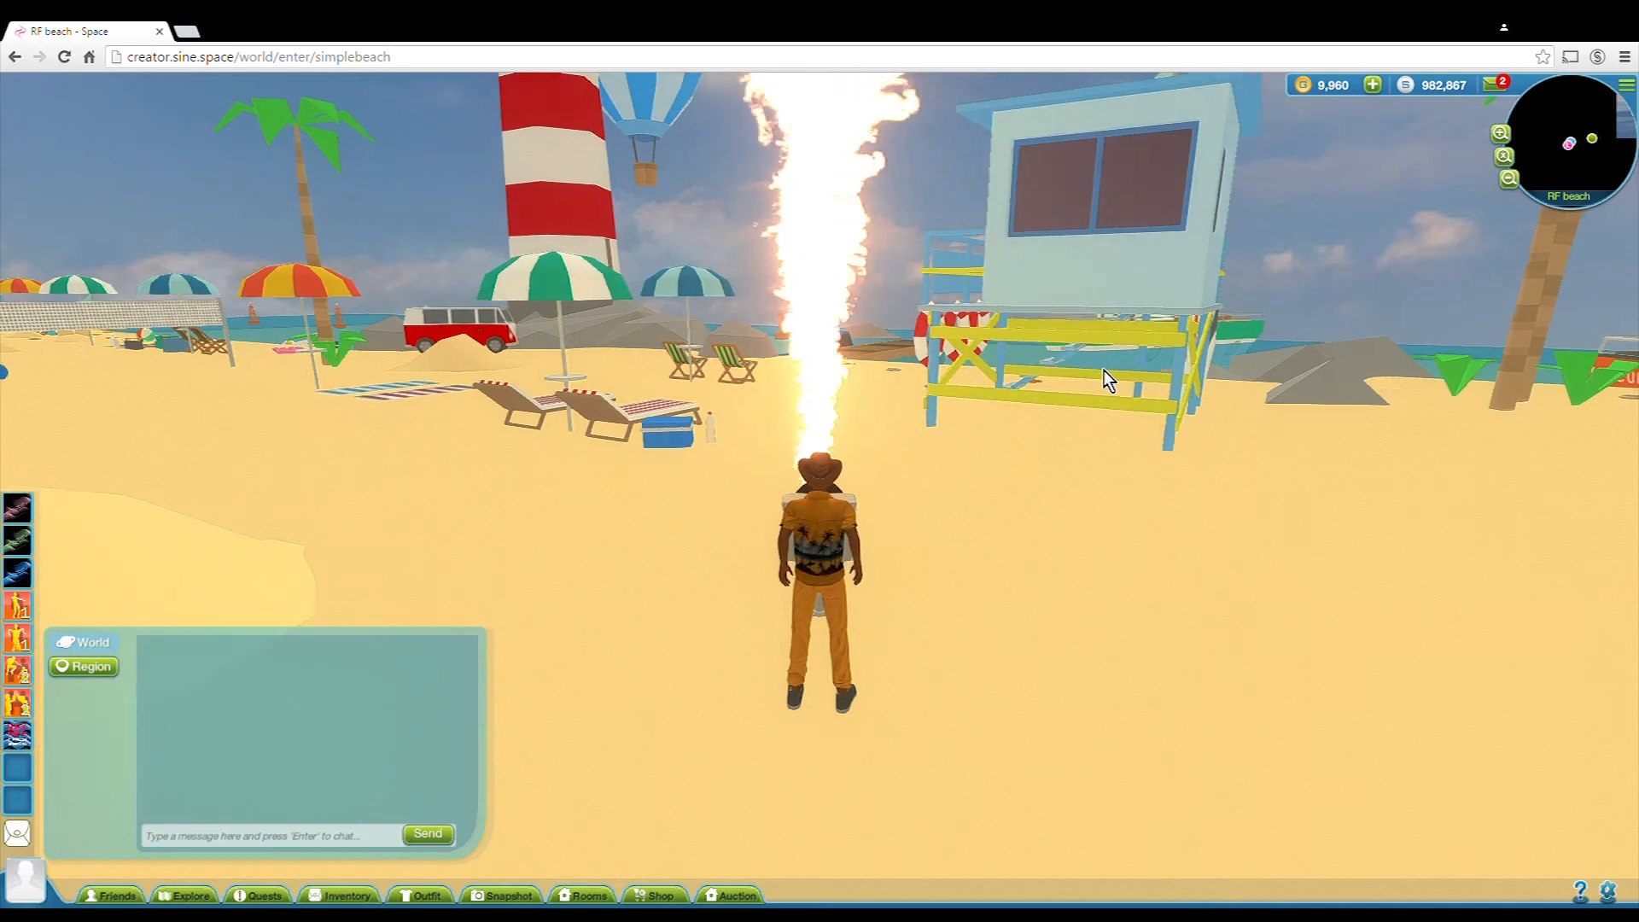
# Step: Walk the avatar away from the placed Incinerloo past the lifeguard hut, and turn back to face it
pyautogui.press('w')
pyautogui.press('d')
pyautogui.press('w')
pyautogui.press('d')
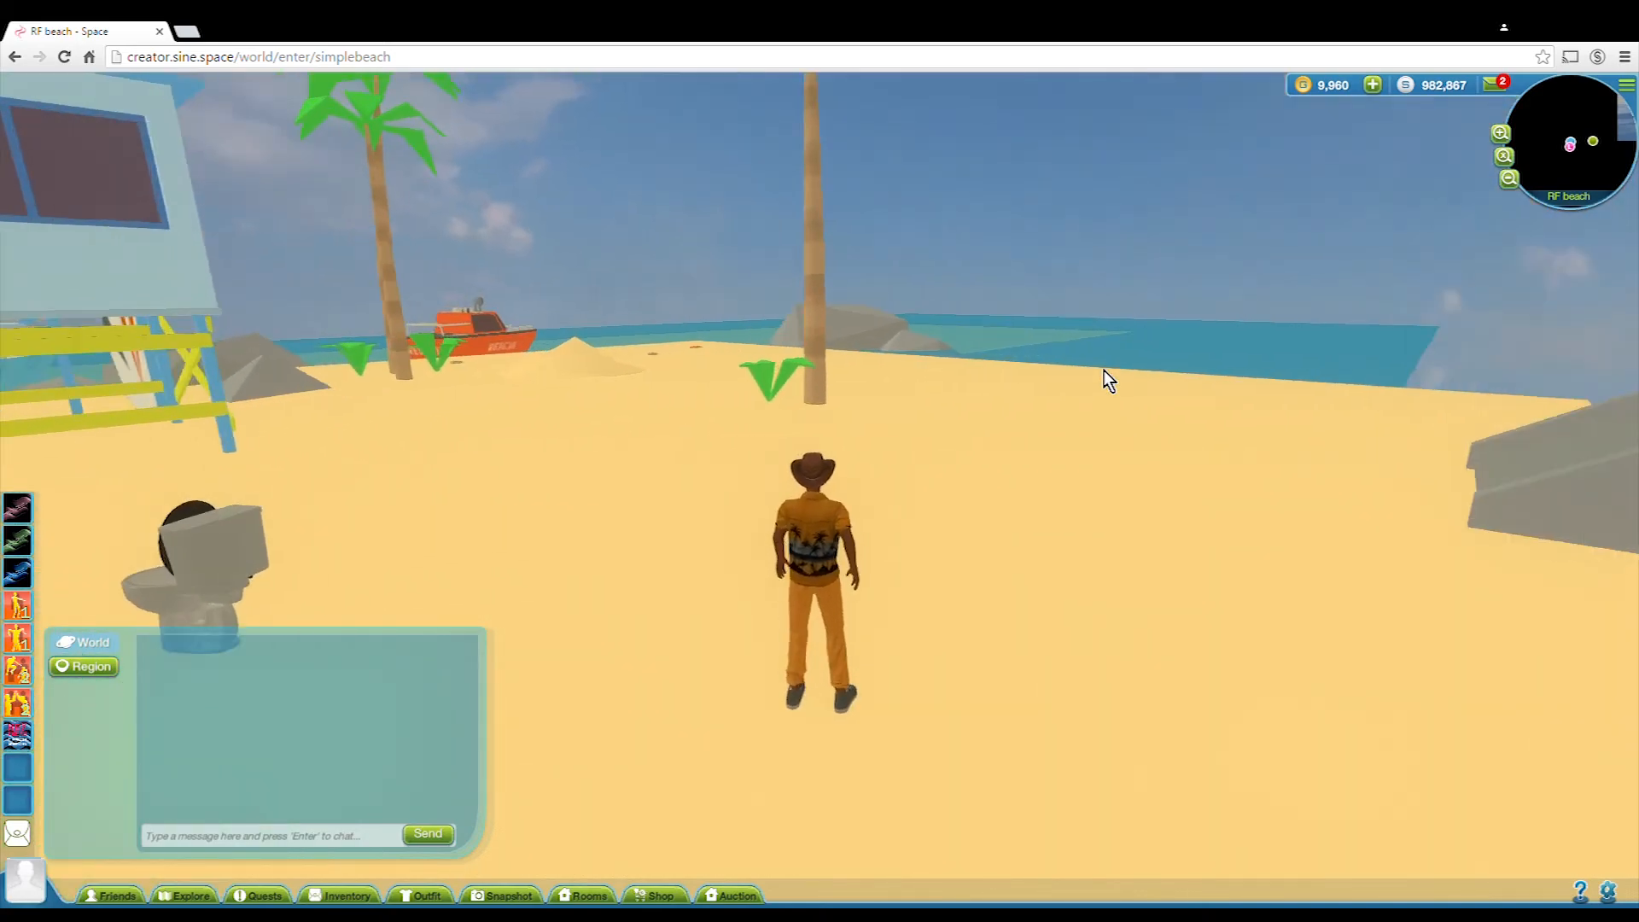
pyautogui.press('a')
pyautogui.press('w')
pyautogui.press('a')
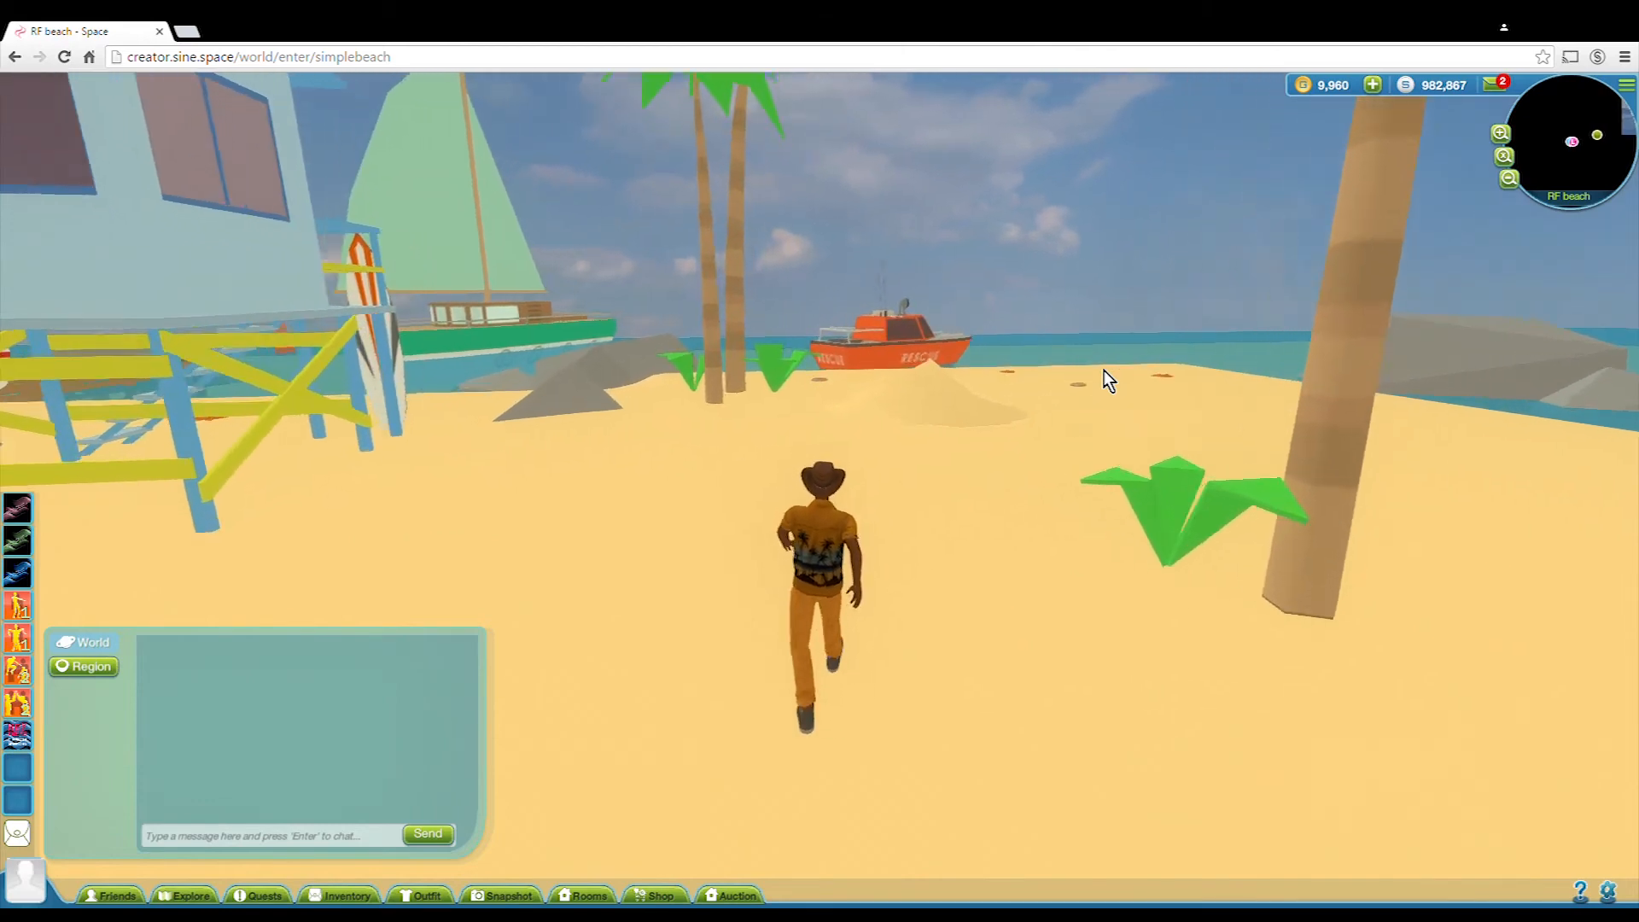
pyautogui.press('a')
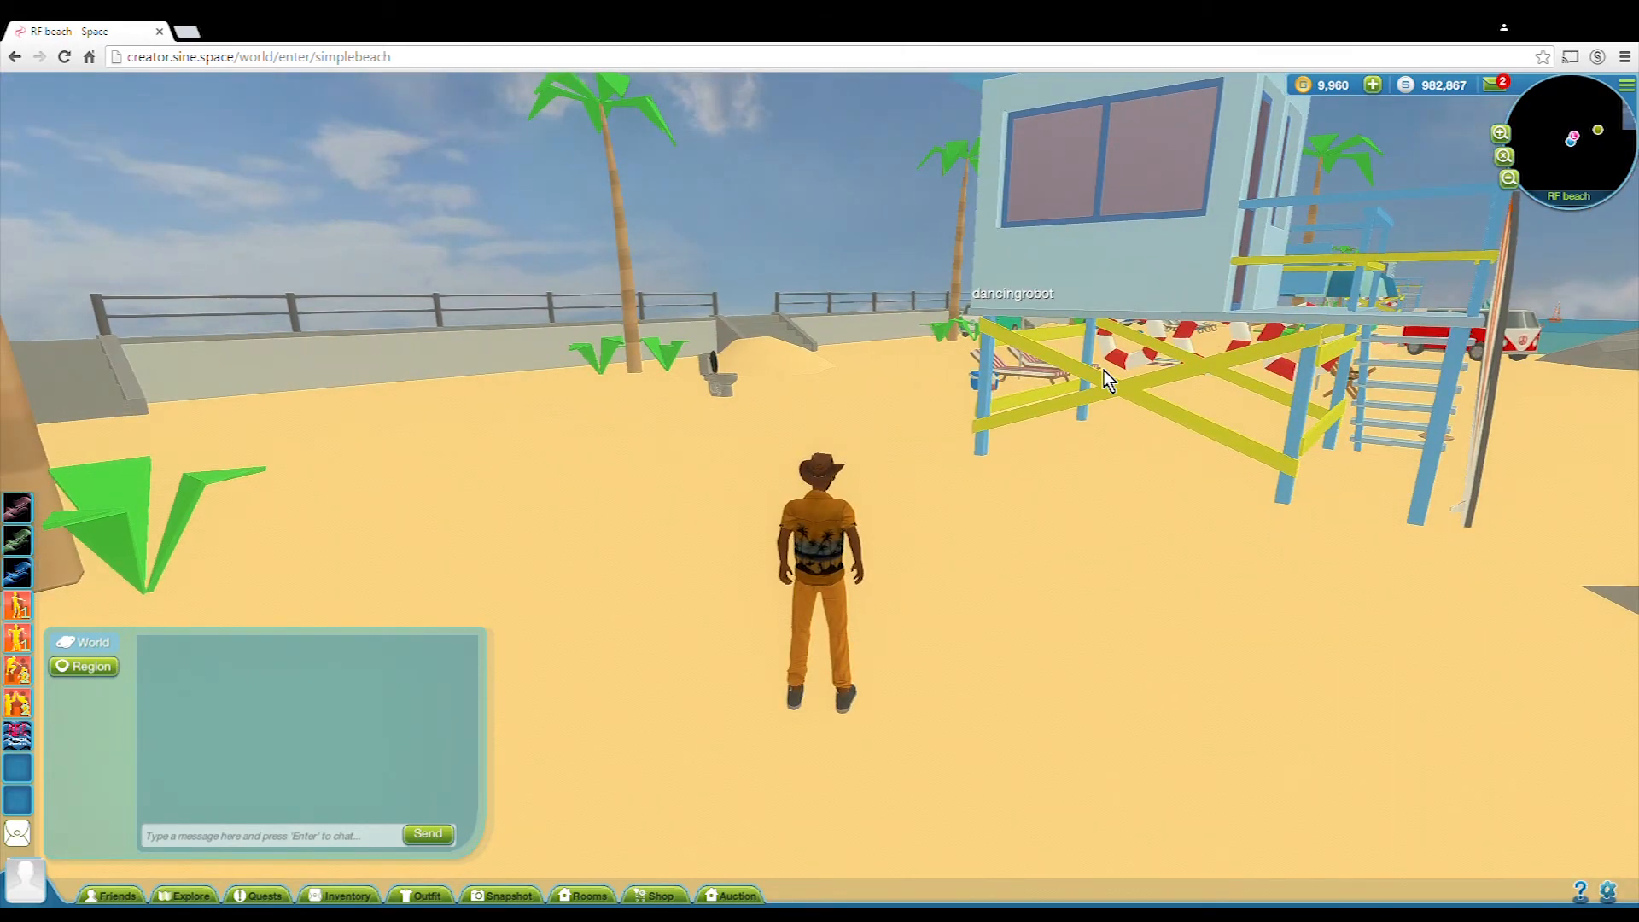
# Step: Open the avatar view of the nearby user from the friends list and turn that avatar to face the Incinerloo
pyautogui.click(114, 896)
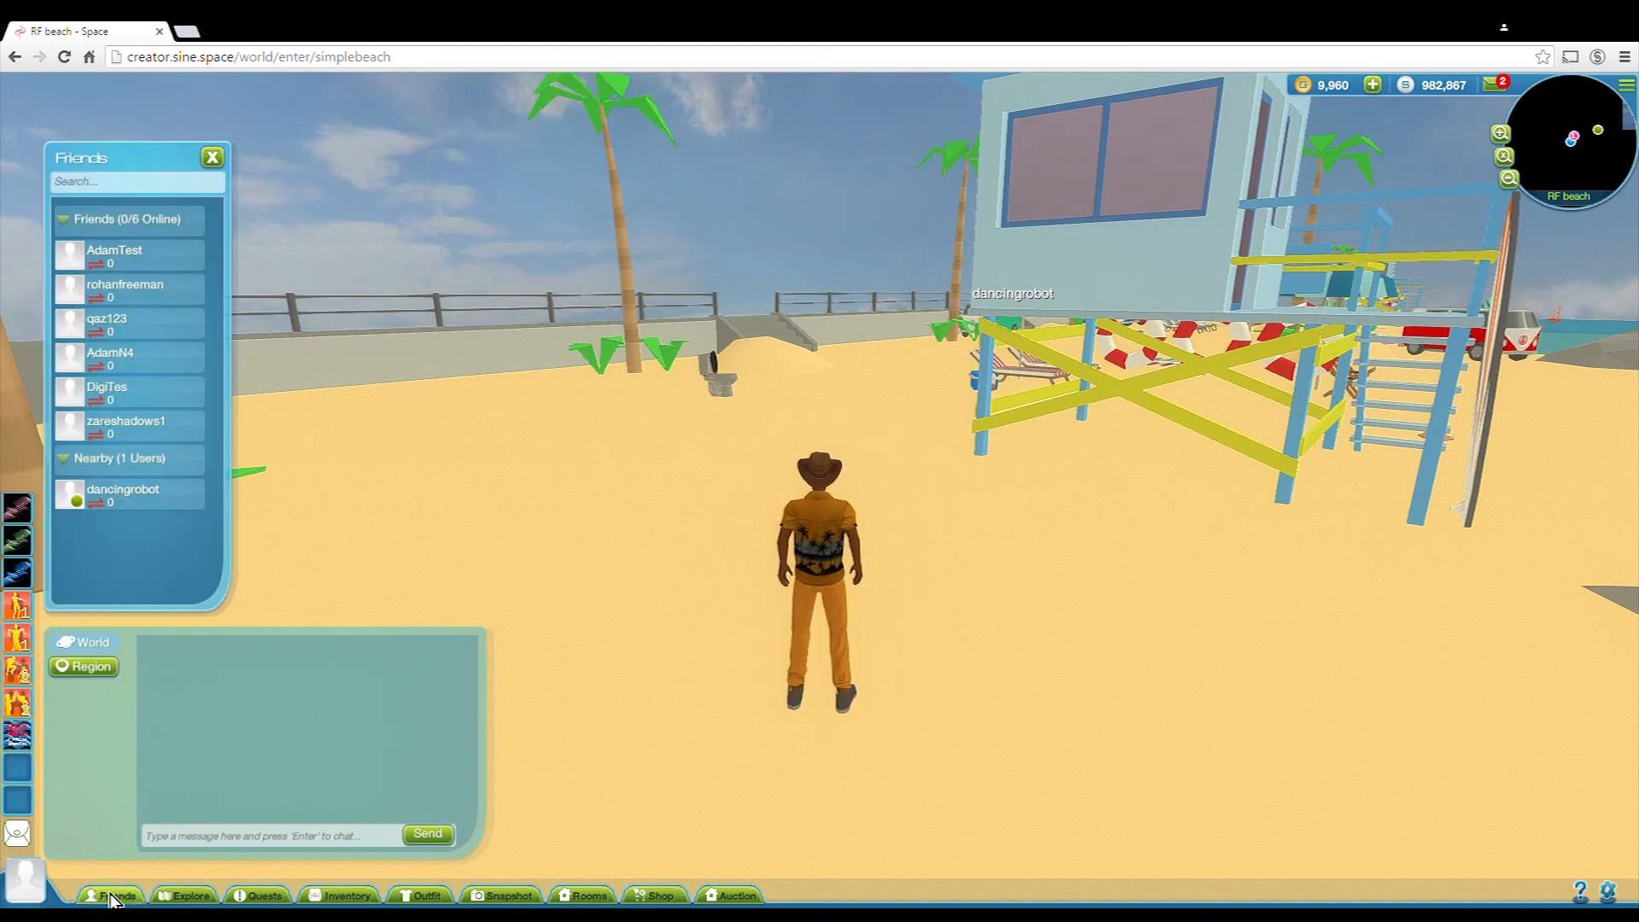
pyautogui.click(161, 500)
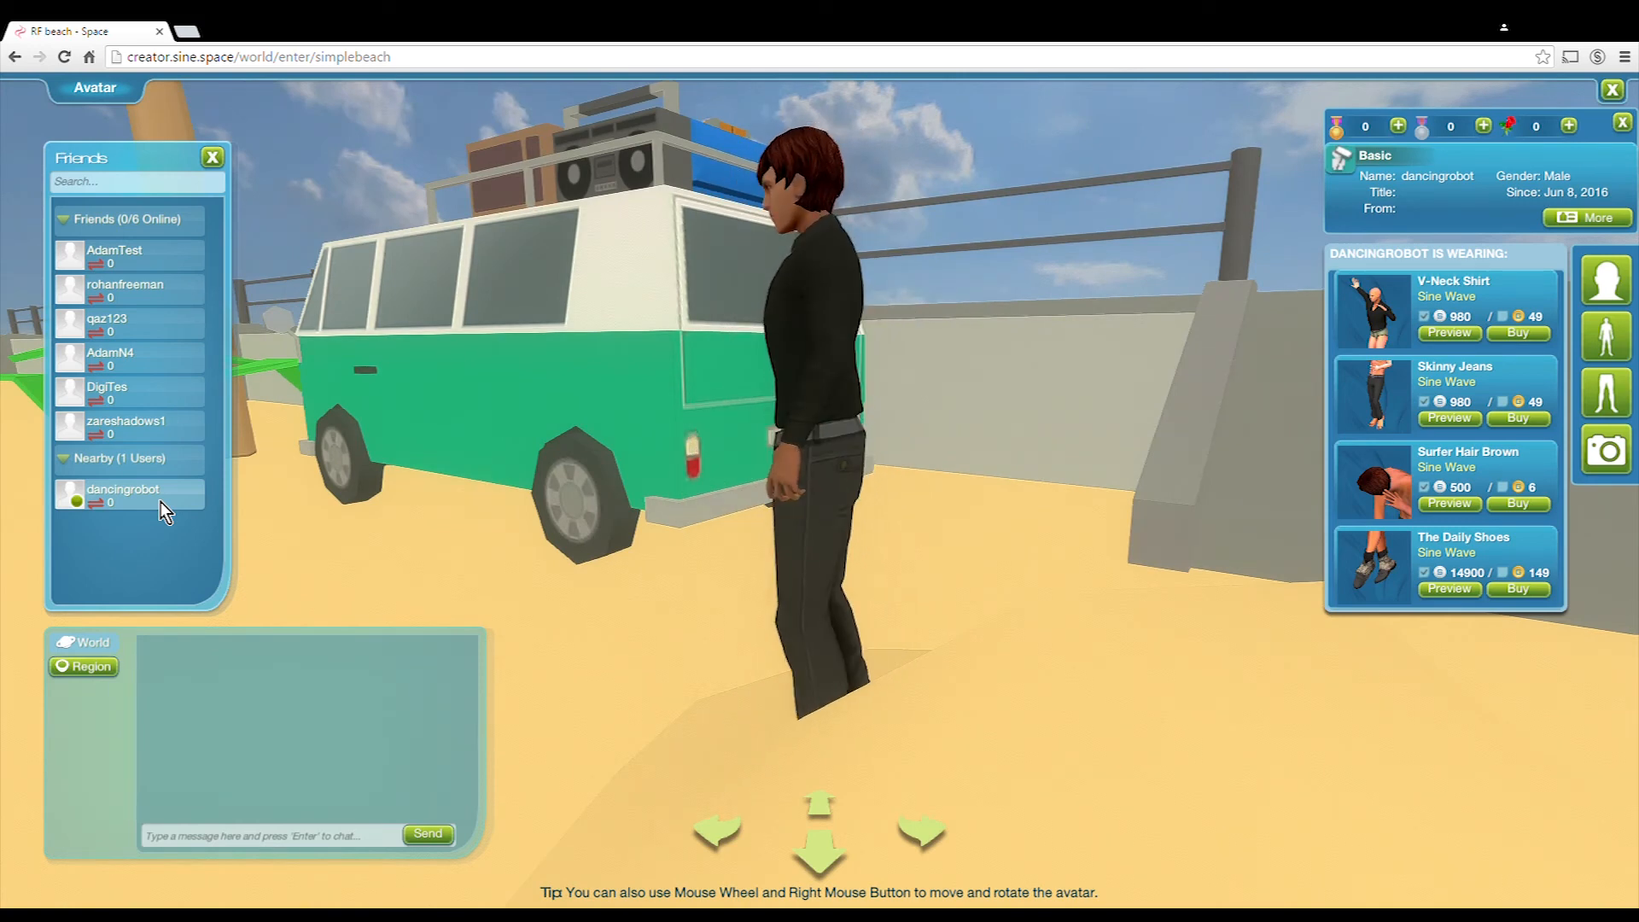
pyautogui.press('a')
pyautogui.press('a')
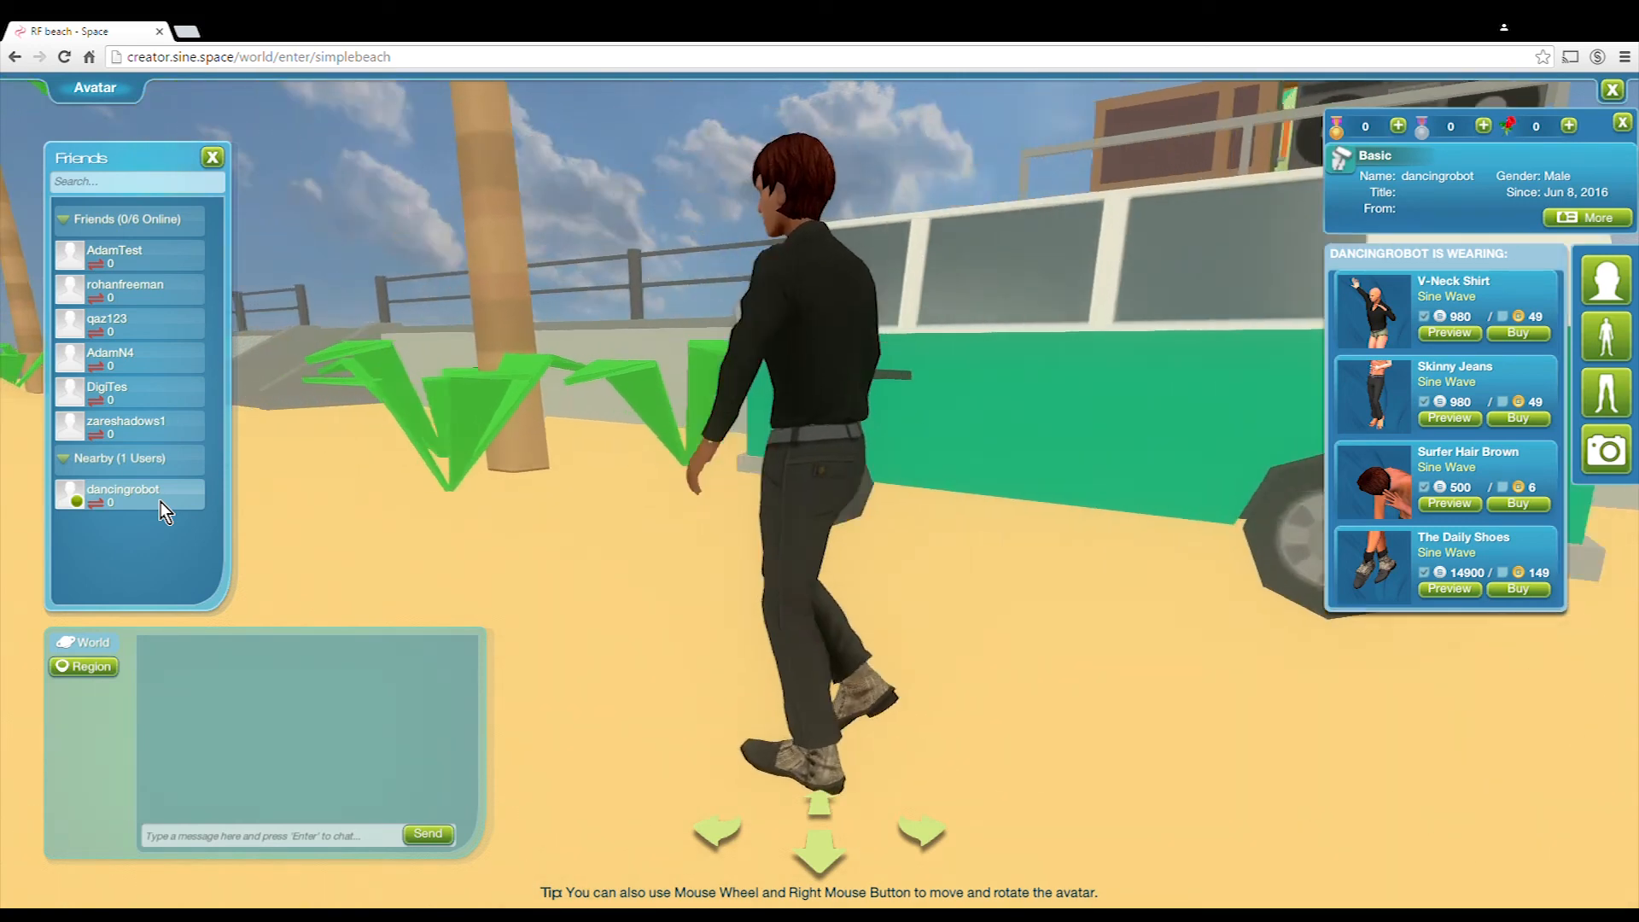
pyautogui.press('a')
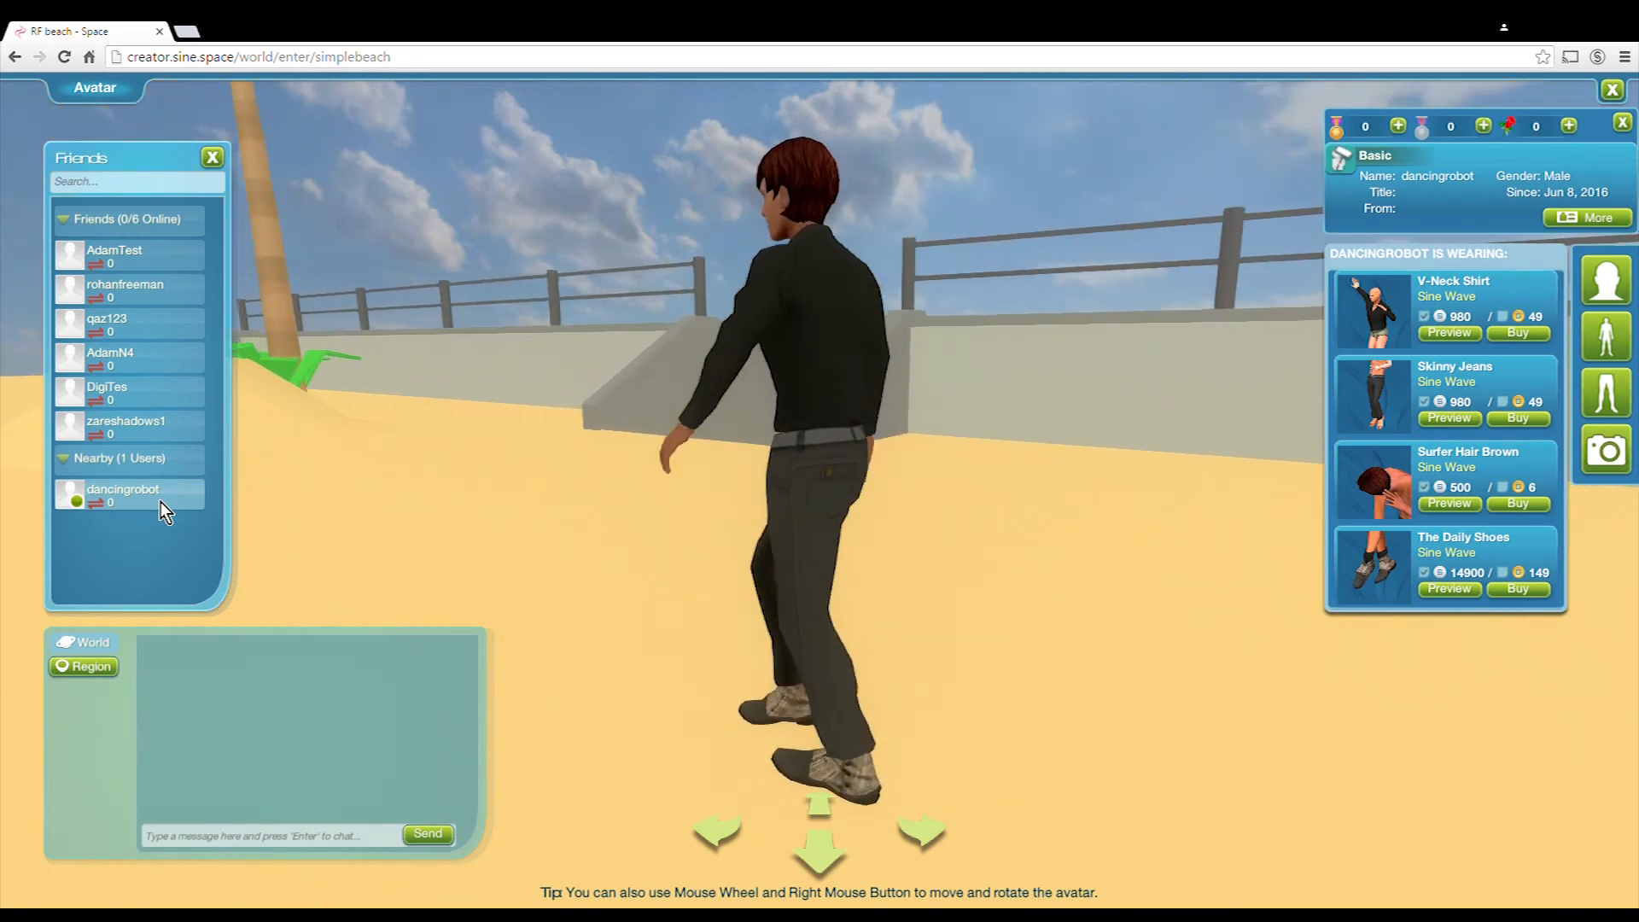
pyautogui.press('a')
pyautogui.scroll(-3, 527, 472)
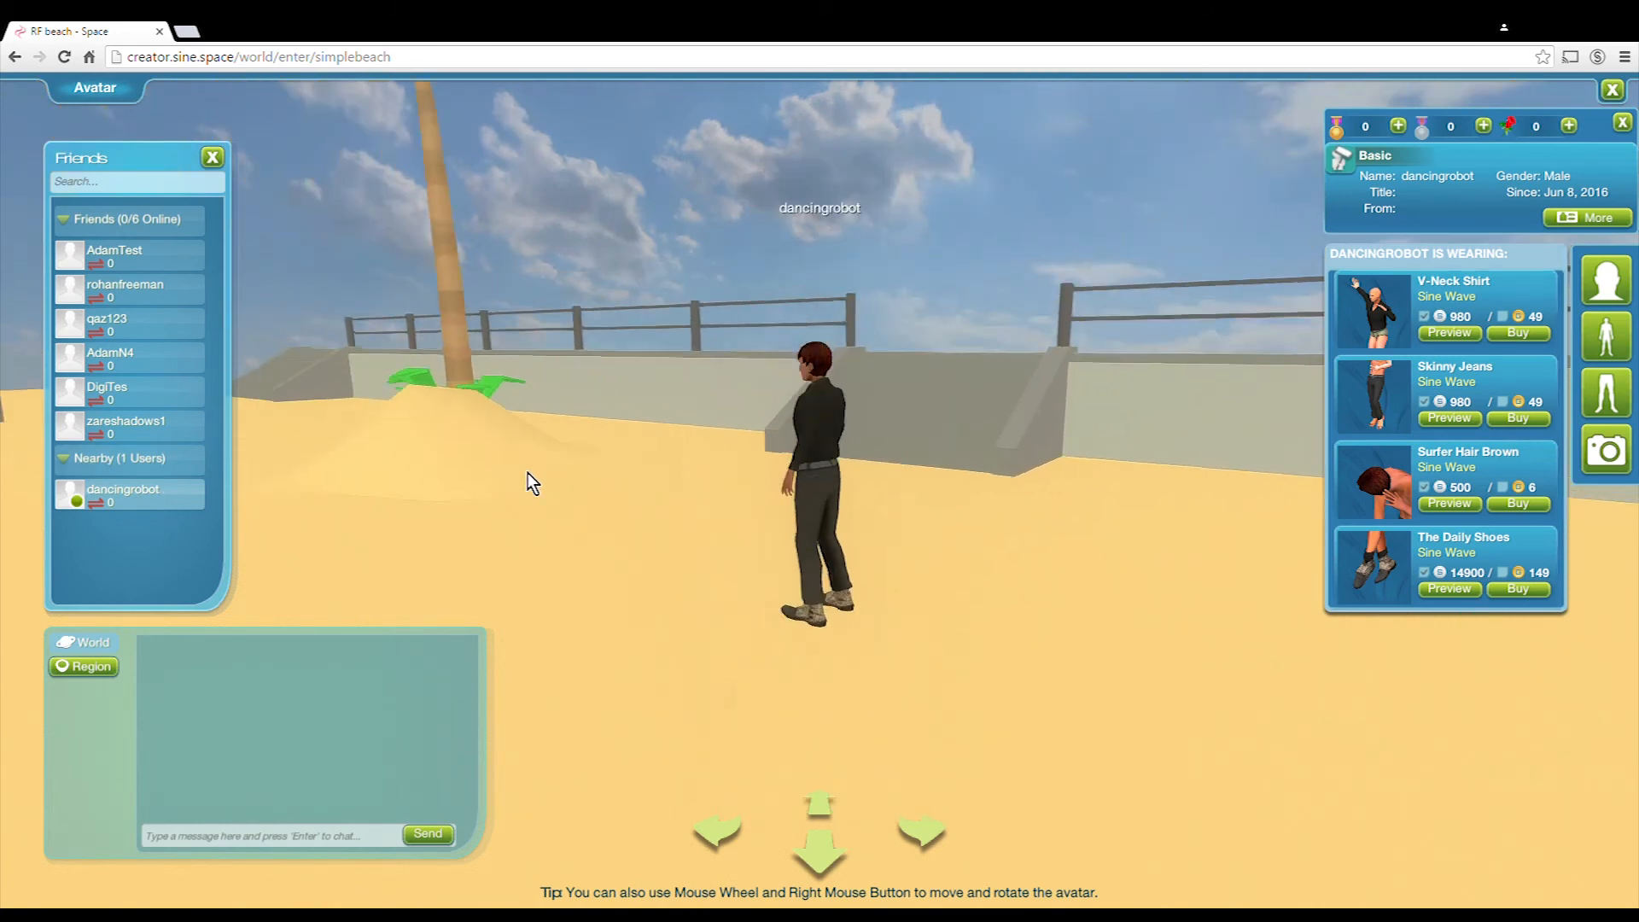
pyautogui.press('a')
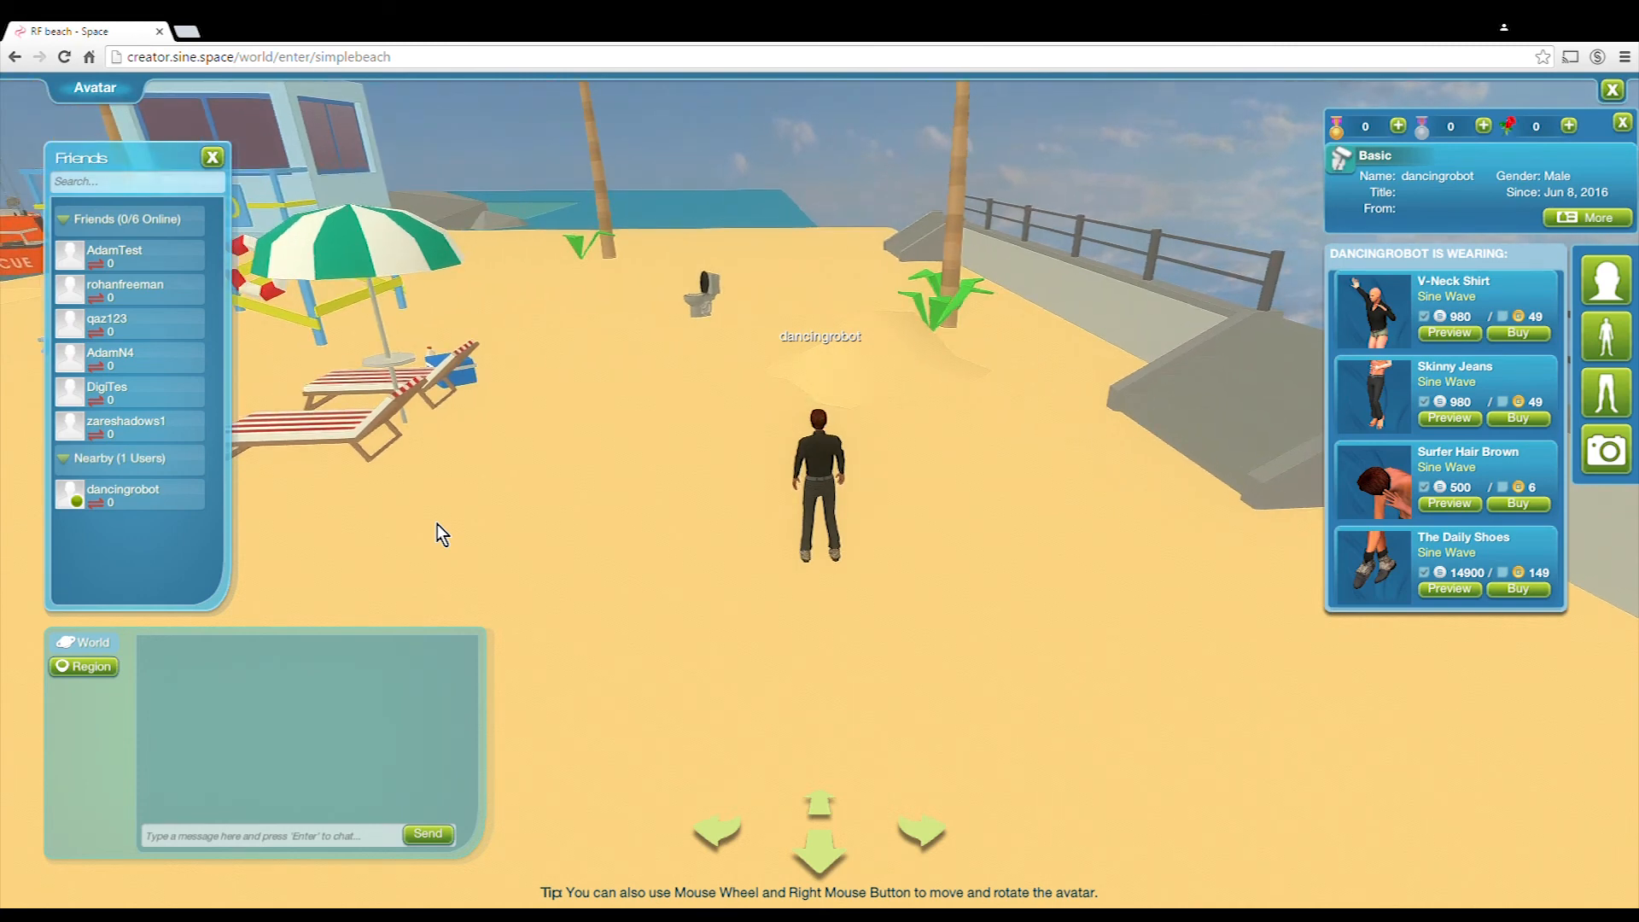
# Step: Walk the viewed avatar across the sand up to the Incinerloo to trigger its fire effect, and back it away again
pyautogui.press('w')
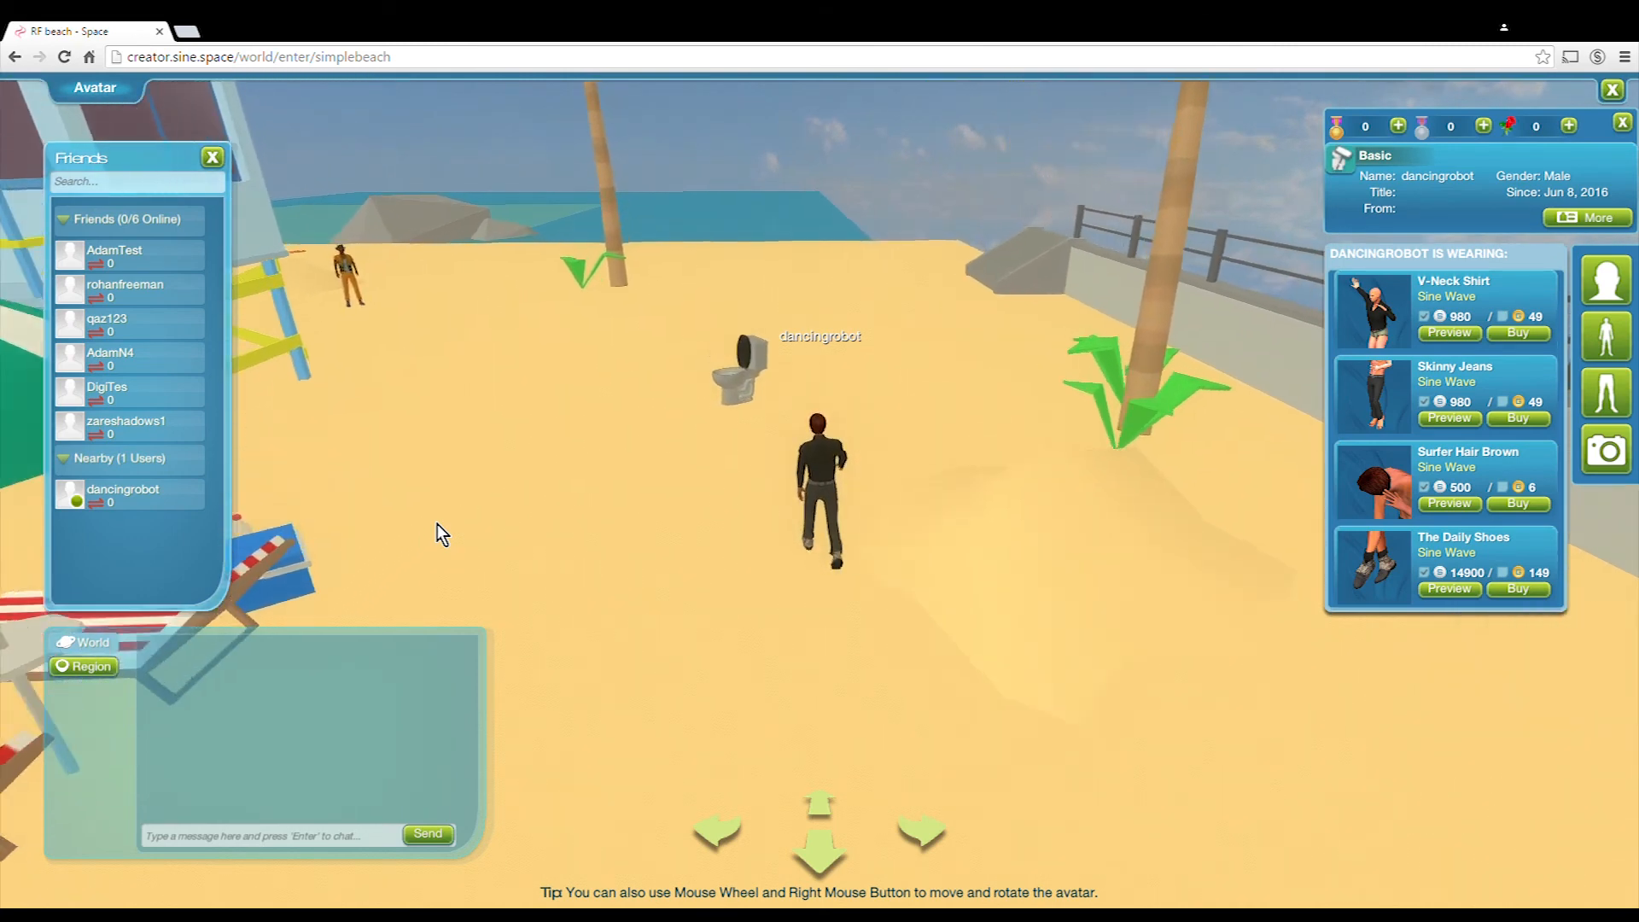
pyautogui.press('w')
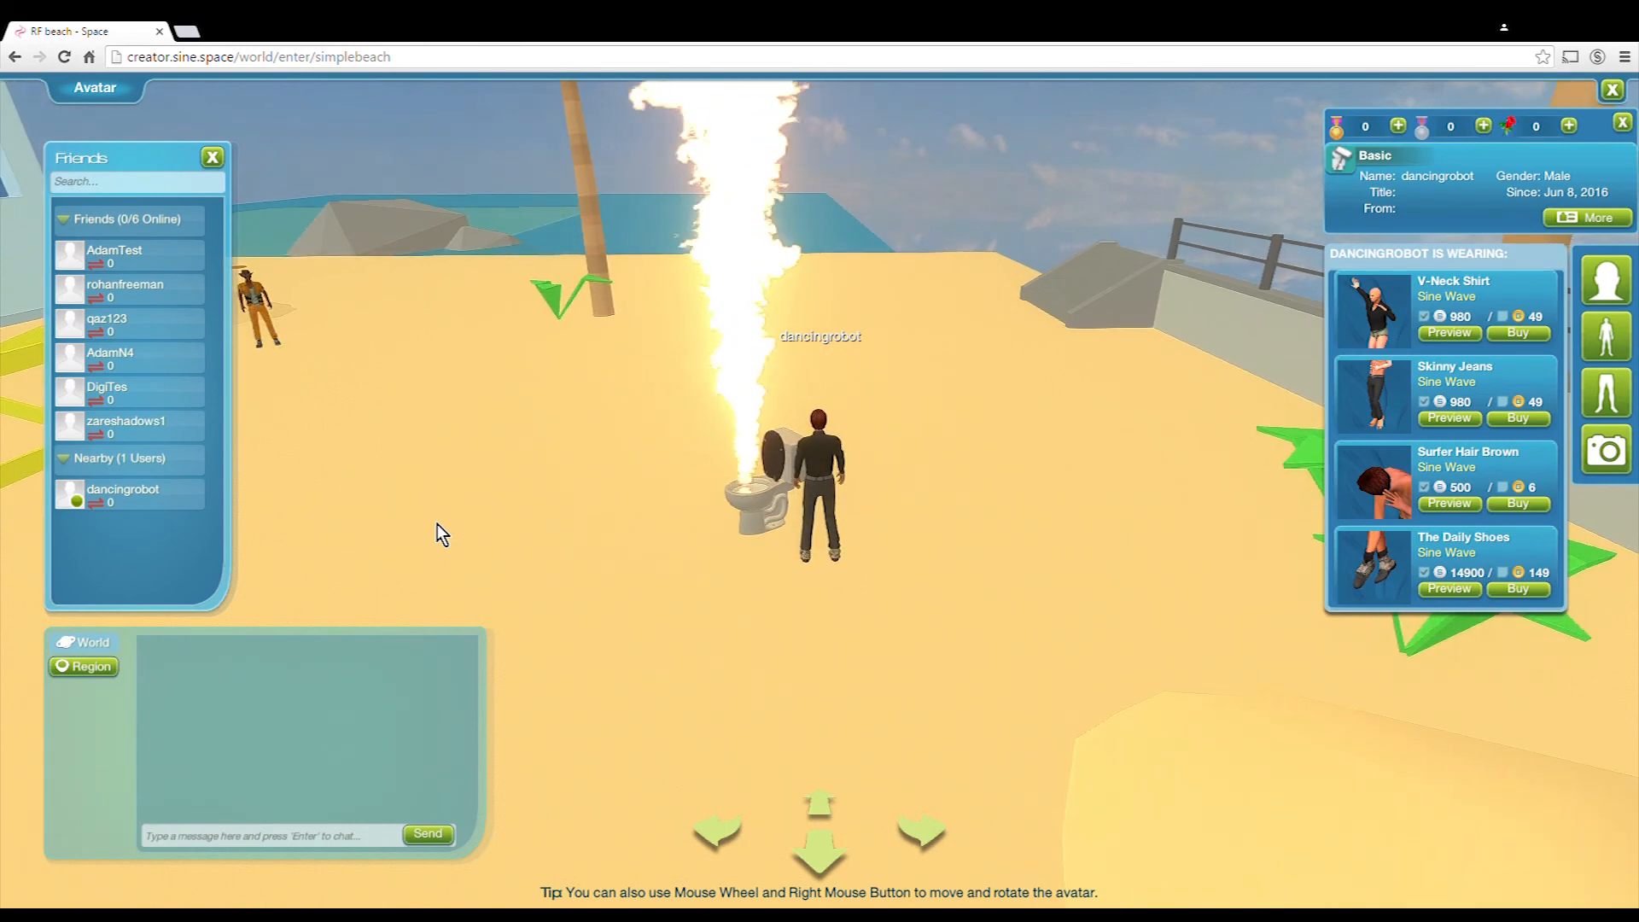
pyautogui.press('s')
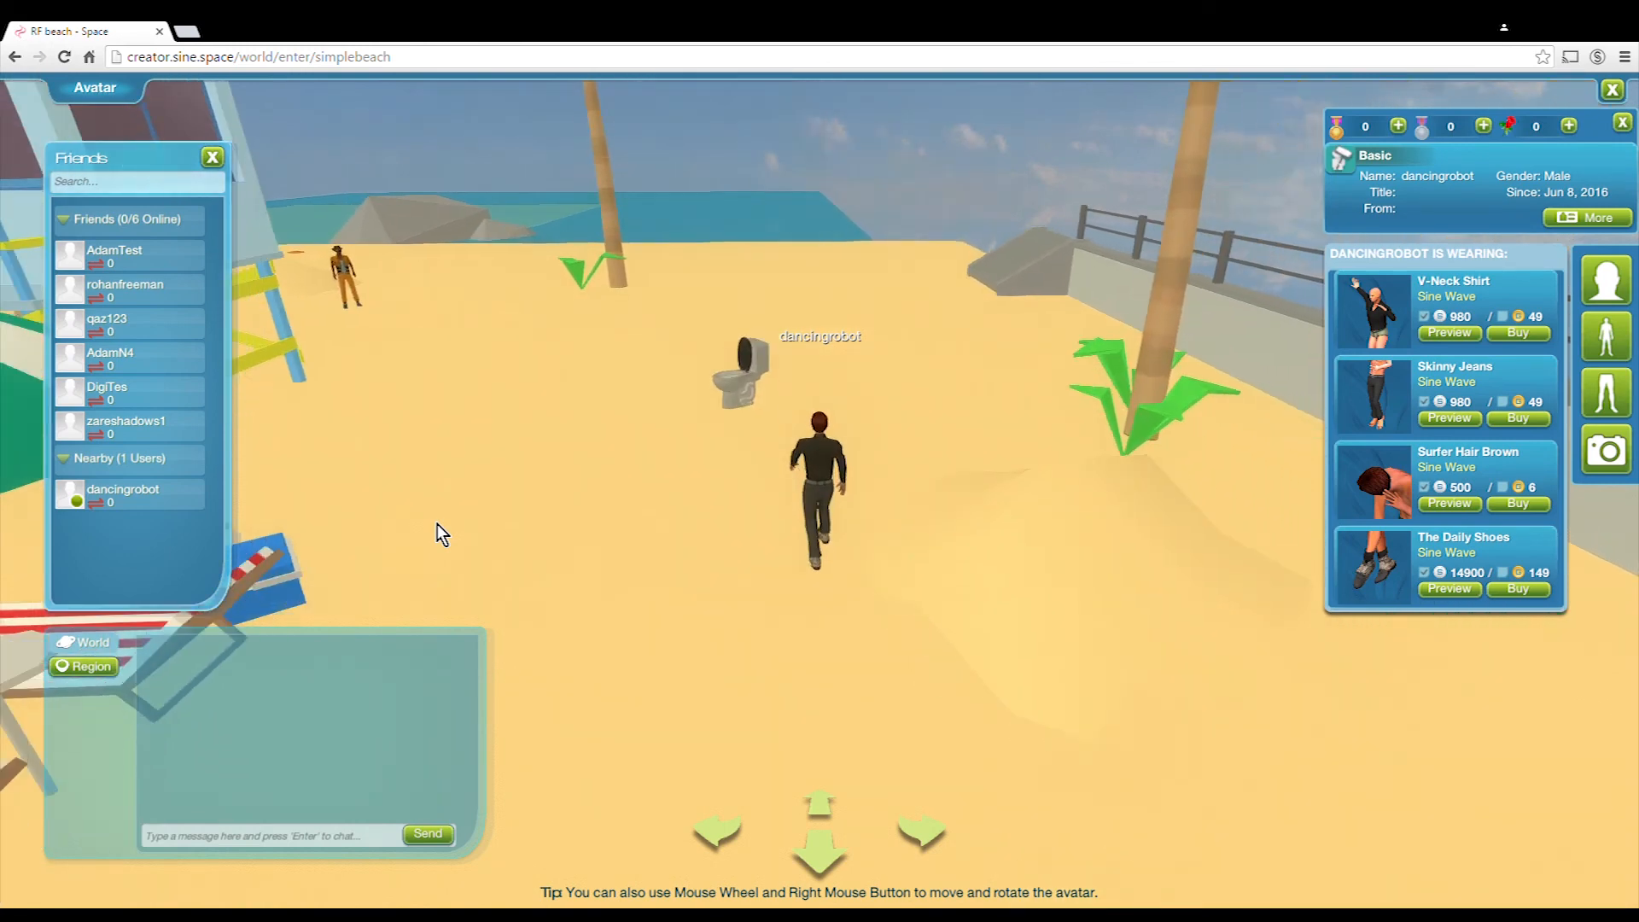